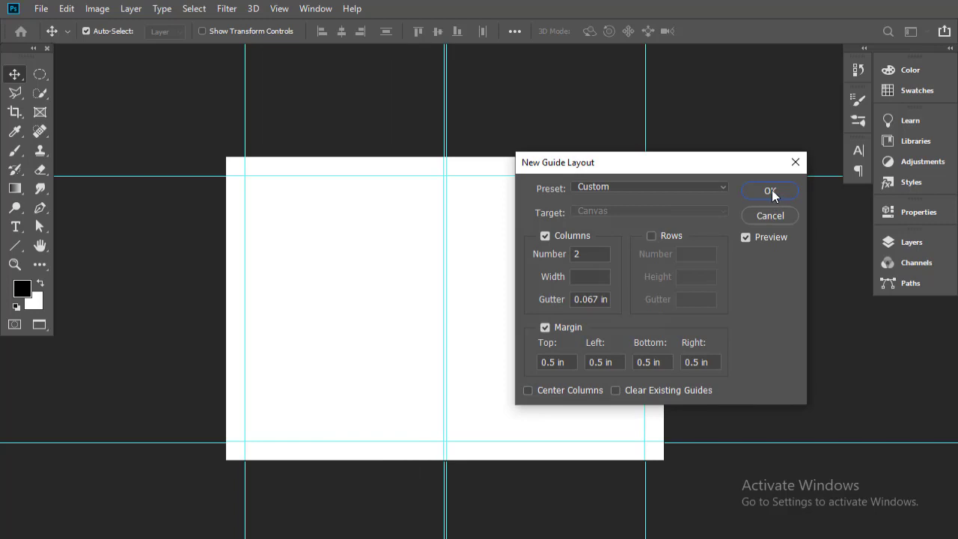
Apply a guide layout with two columns, a 0.067 in gutter and 0.5 in margins on all sides.
{"action": "left_click", "coordinate": [772, 189]}
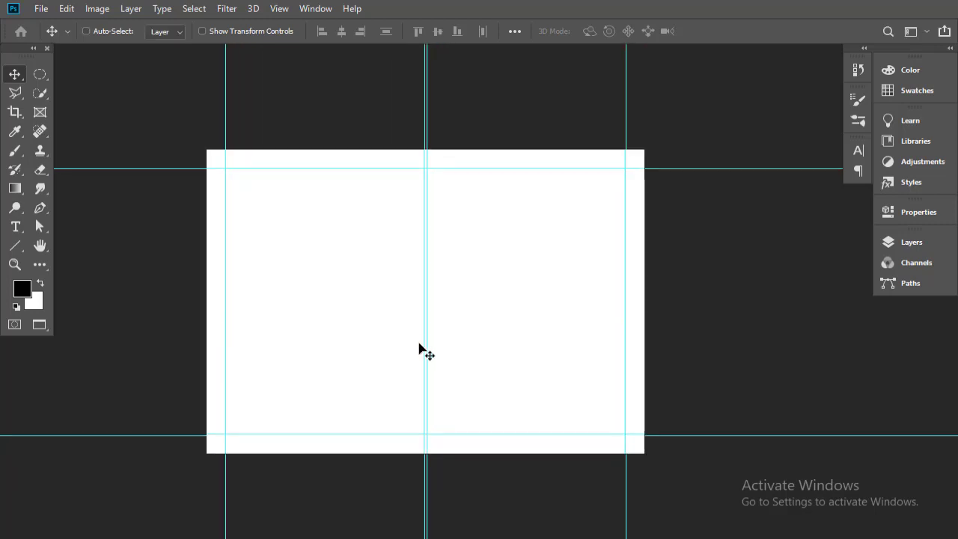
{"action": "left_click", "coordinate": [438, 344], "text": "ctrl"}
{"action": "mouse_move", "coordinate": [415, 349]}
{"action": "left_mouse_down"}
{"action": "mouse_move", "coordinate": [408, 361]}
{"action": "mouse_move", "coordinate": [405, 345]}
{"action": "left_mouse_up"}
{"action": "left_click", "coordinate": [411, 345], "text": "alt"}
Draw a rectangle about 1391 by 3768 px over the canvas's right half and round all its corners to 695.5 px.
{"action": "left_click", "coordinate": [15, 245]}
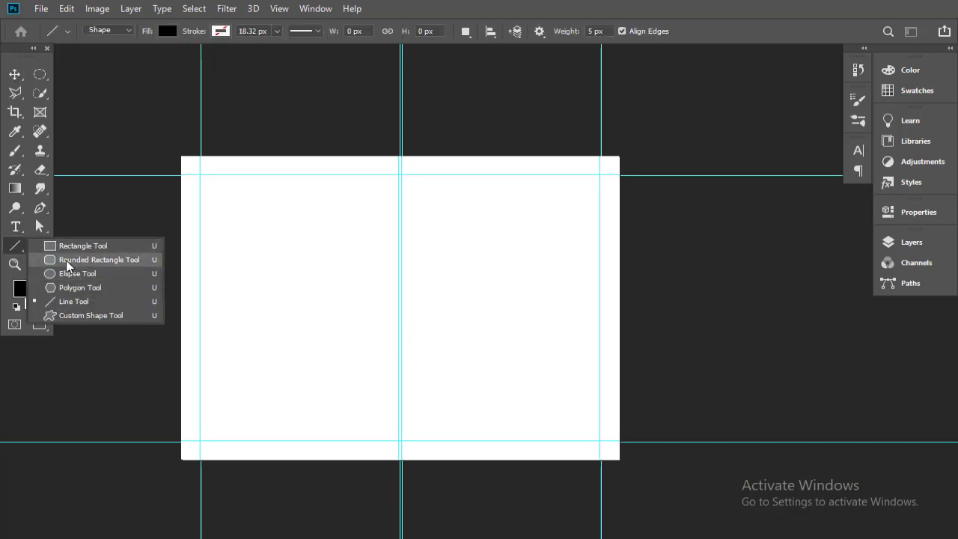
{"action": "left_click", "coordinate": [66, 248]}
{"action": "left_click_drag", "start_coordinate": [408, 61], "coordinate": [581, 520]}
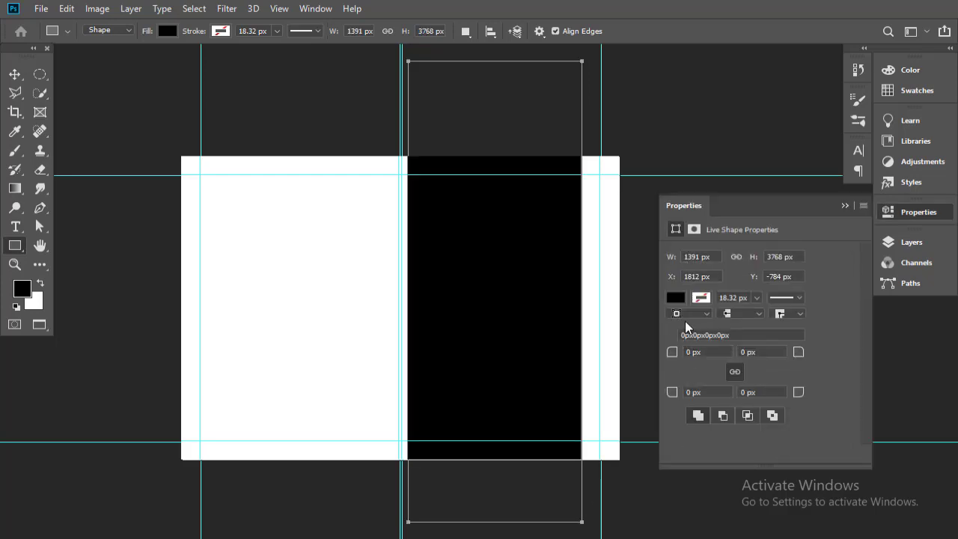
{"action": "left_click_drag", "start_coordinate": [672, 356], "coordinate": [957, 372]}
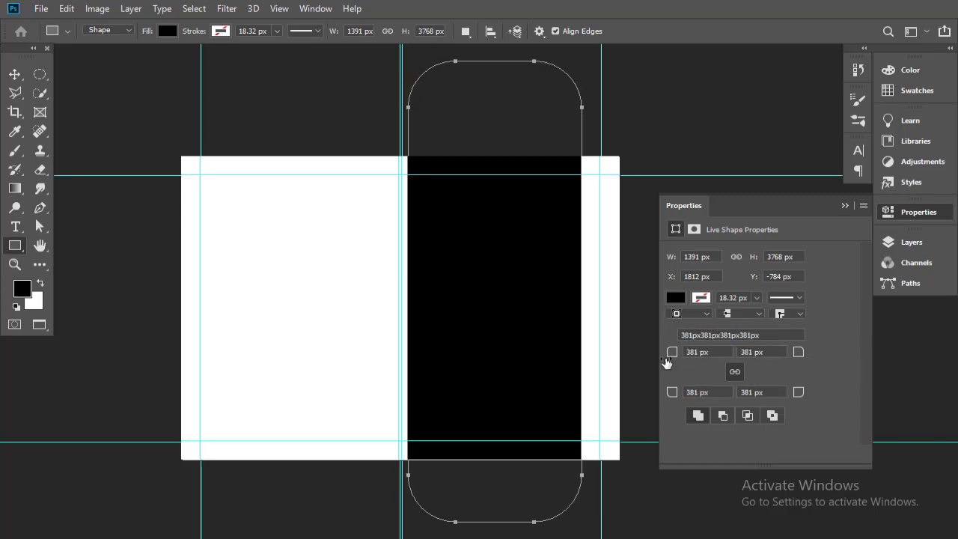
{"action": "left_click_drag", "start_coordinate": [667, 357], "coordinate": [945, 353]}
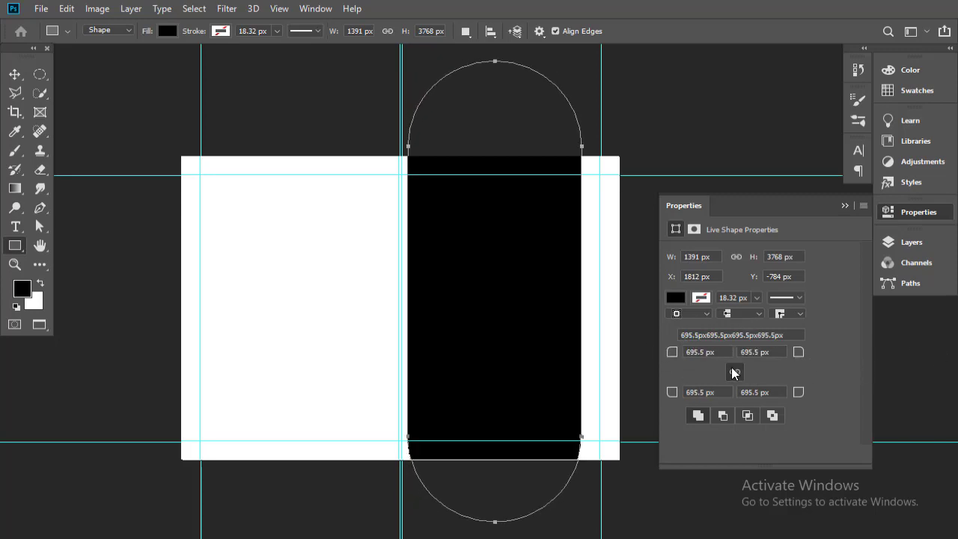
Fill the rounded shape with orange and move it up so its lower end fits the canvas and its left edge meets the centre guide.
{"action": "left_click", "coordinate": [675, 297]}
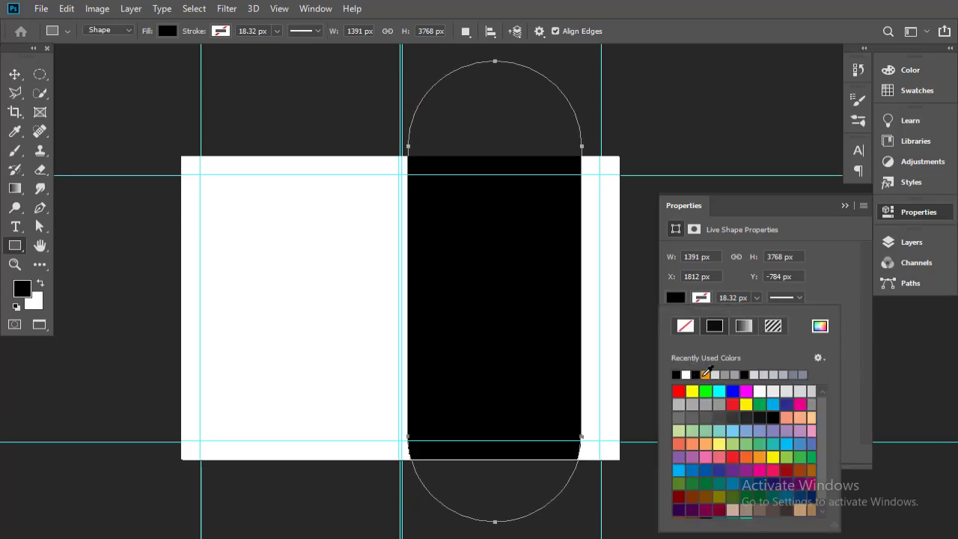
{"action": "left_click", "coordinate": [708, 373]}
{"action": "left_click", "coordinate": [845, 205]}
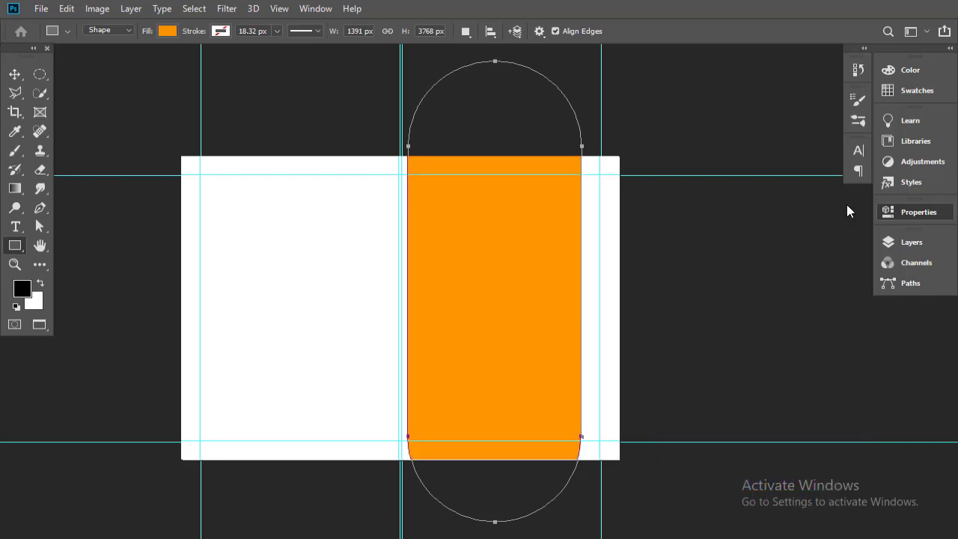
{"action": "left_click", "coordinate": [14, 74]}
{"action": "left_click_drag", "start_coordinate": [502, 354], "coordinate": [499, 292]}
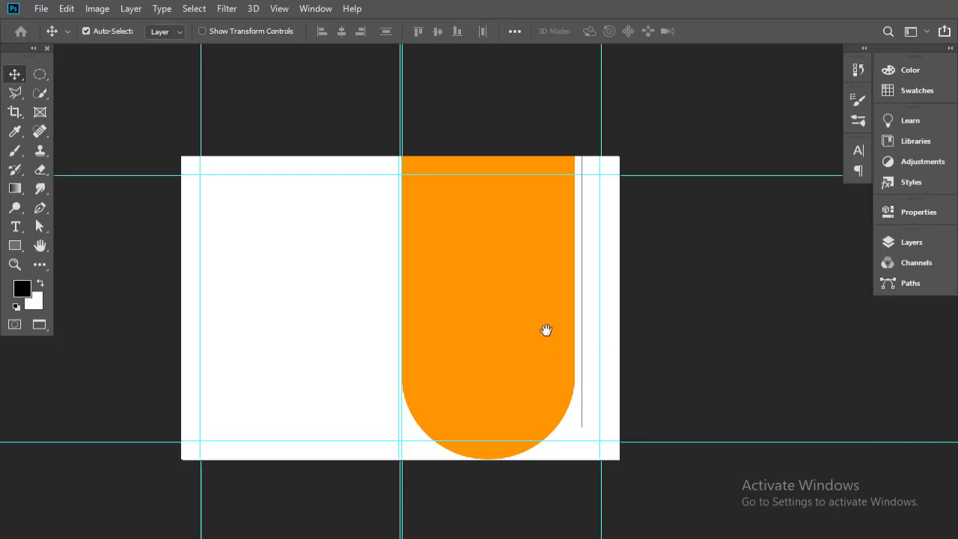
Add a Solid Color fill layer in dark grey 3d3d3d directly above the Background layer.
{"action": "left_click", "coordinate": [524, 330], "text": "ctrl"}
{"action": "left_click_drag", "start_coordinate": [524, 330], "coordinate": [487, 334]}
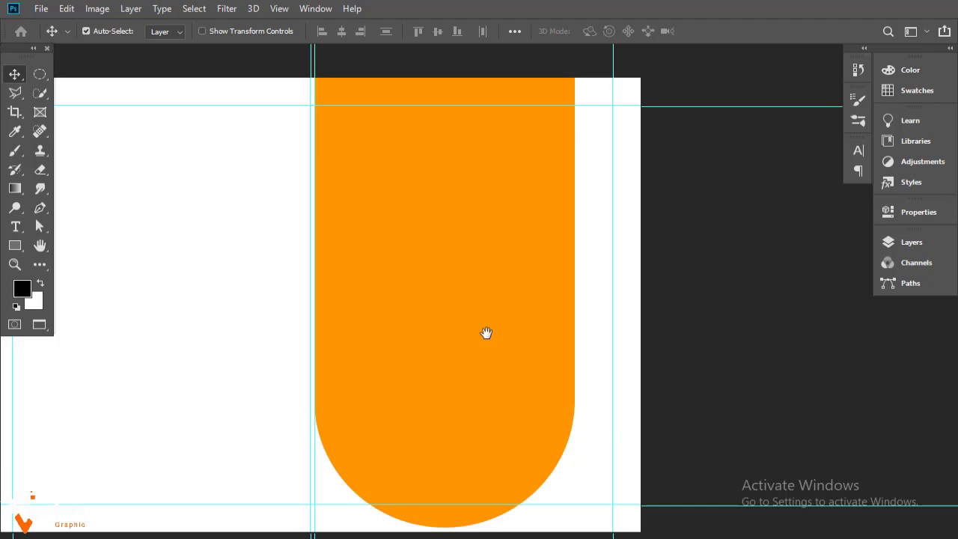
{"action": "left_click_drag", "start_coordinate": [512, 366], "coordinate": [530, 343]}
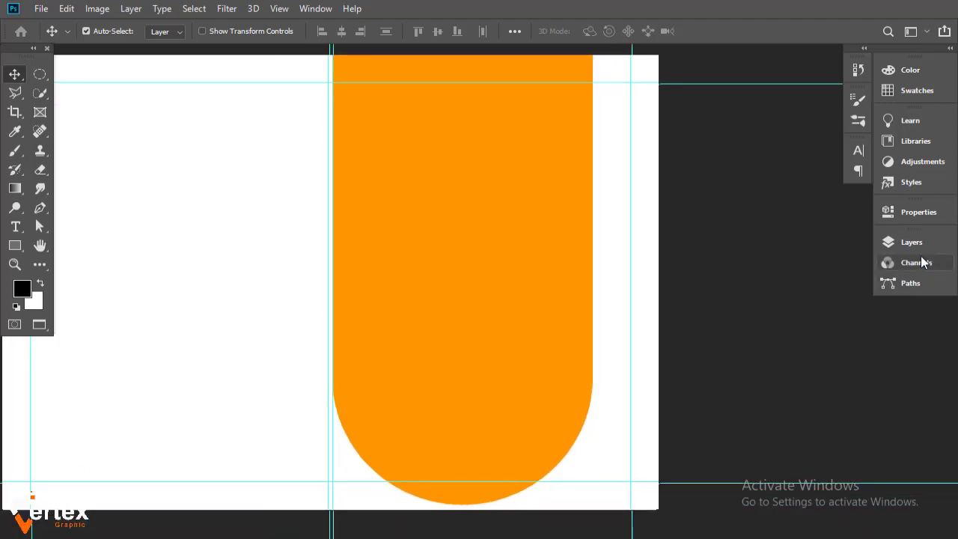
{"action": "left_click", "coordinate": [911, 243]}
{"action": "left_click", "coordinate": [730, 346]}
{"action": "left_click", "coordinate": [787, 505]}
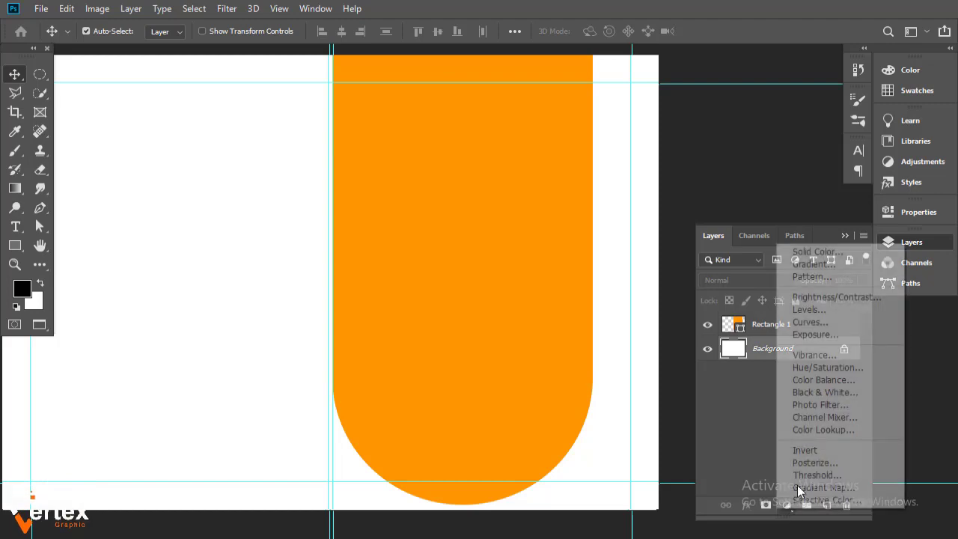
{"action": "left_click", "coordinate": [814, 251]}
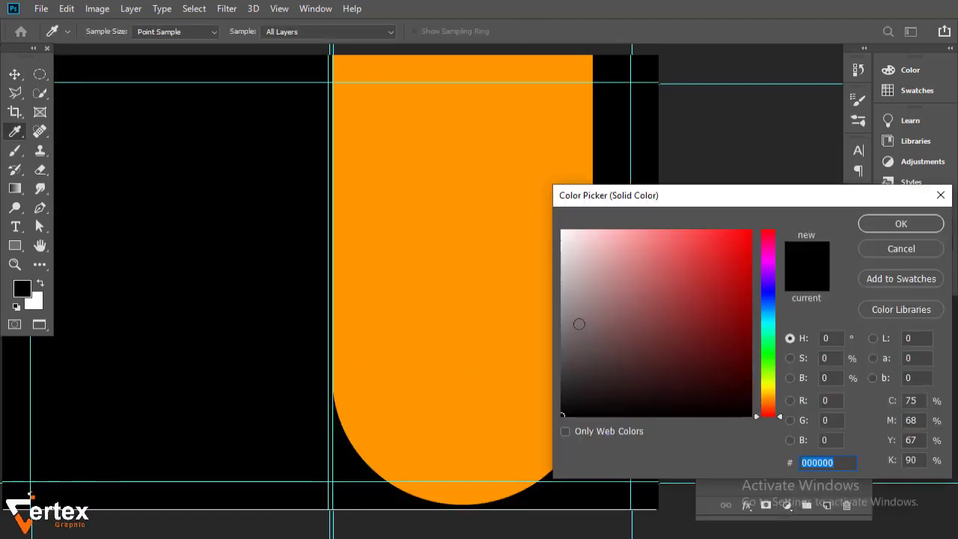
{"action": "left_click", "coordinate": [558, 341]}
{"action": "left_click_drag", "start_coordinate": [558, 341], "coordinate": [559, 372]}
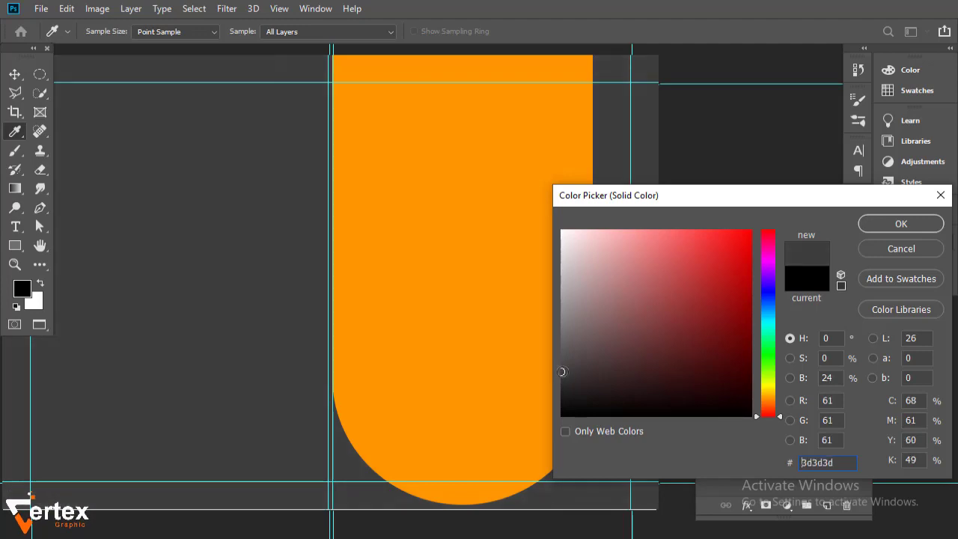
{"action": "left_click", "coordinate": [901, 224]}
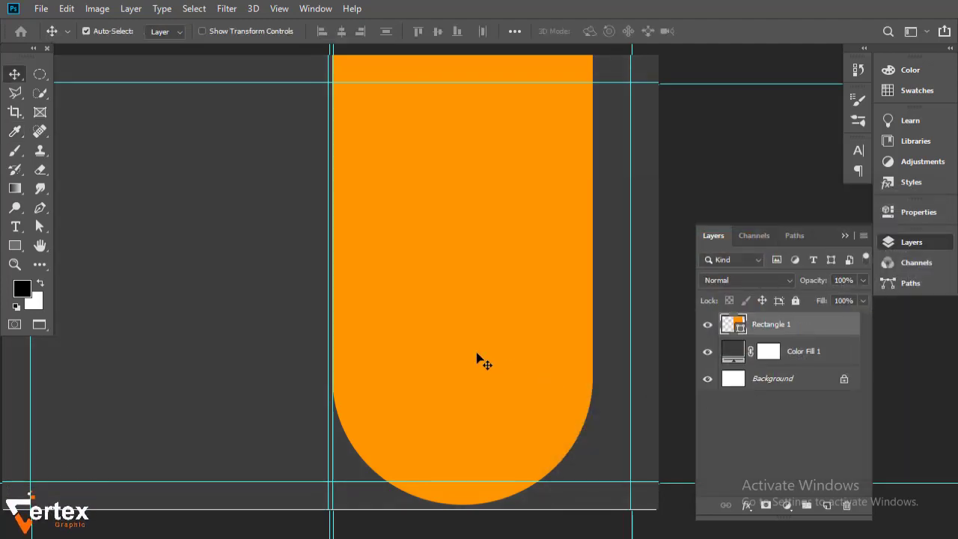
{"action": "left_click_drag", "start_coordinate": [444, 330], "coordinate": [368, 336]}
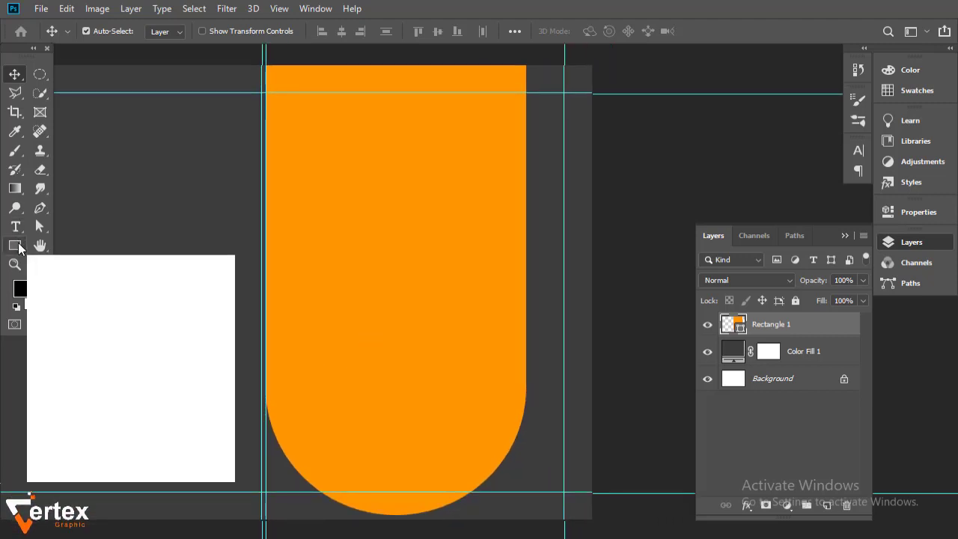
{"action": "left_click", "coordinate": [37, 210]}
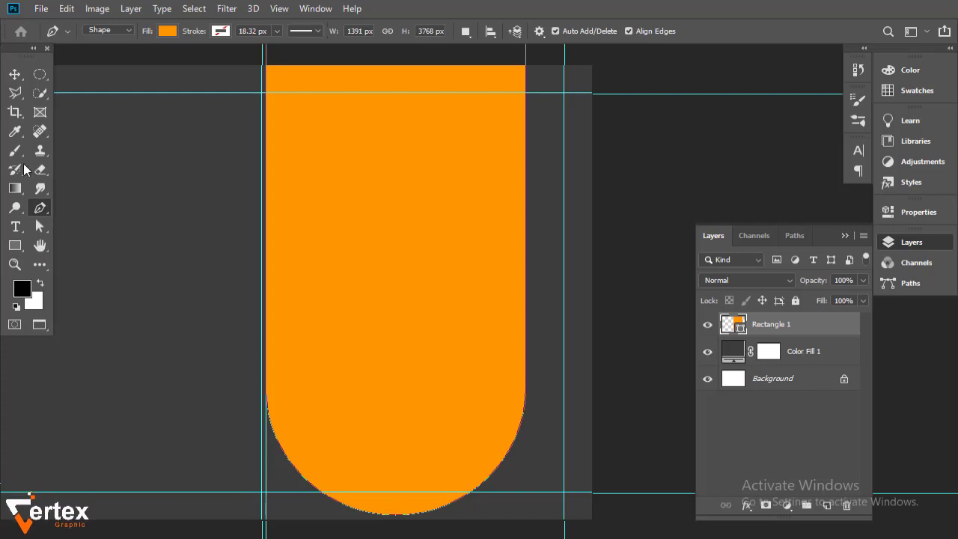
{"action": "left_click", "coordinate": [15, 75]}
Duplicate the orange rounded shape layer and set the copy's fill to the slightly darker orange f69203.
{"action": "key", "text": "ctrl+minus"}
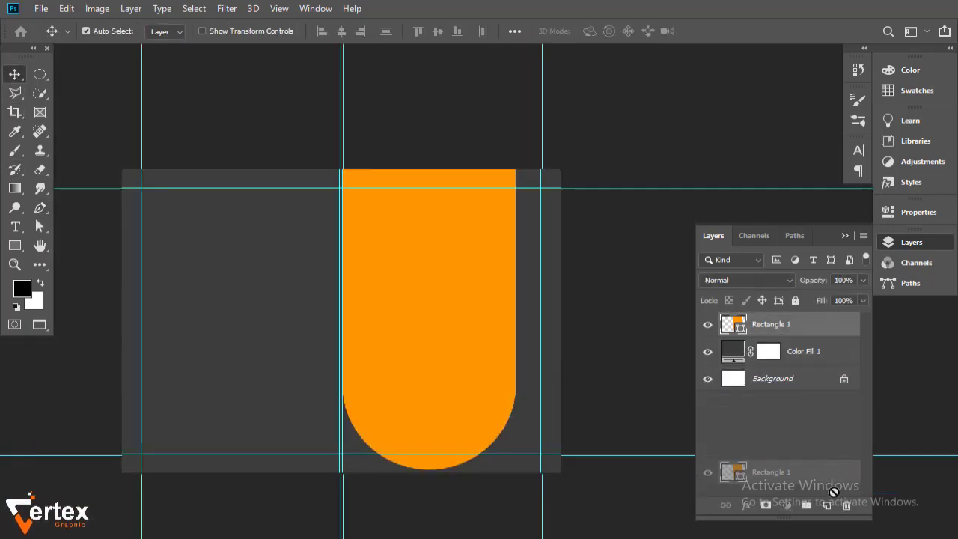
{"action": "left_click_drag", "start_coordinate": [831, 505], "coordinate": [828, 505]}
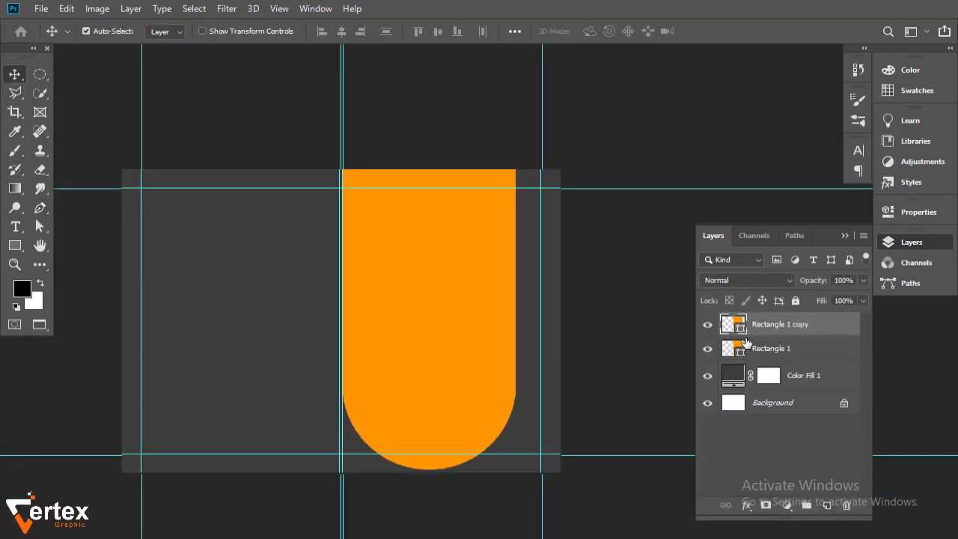
{"action": "double_click", "coordinate": [734, 325]}
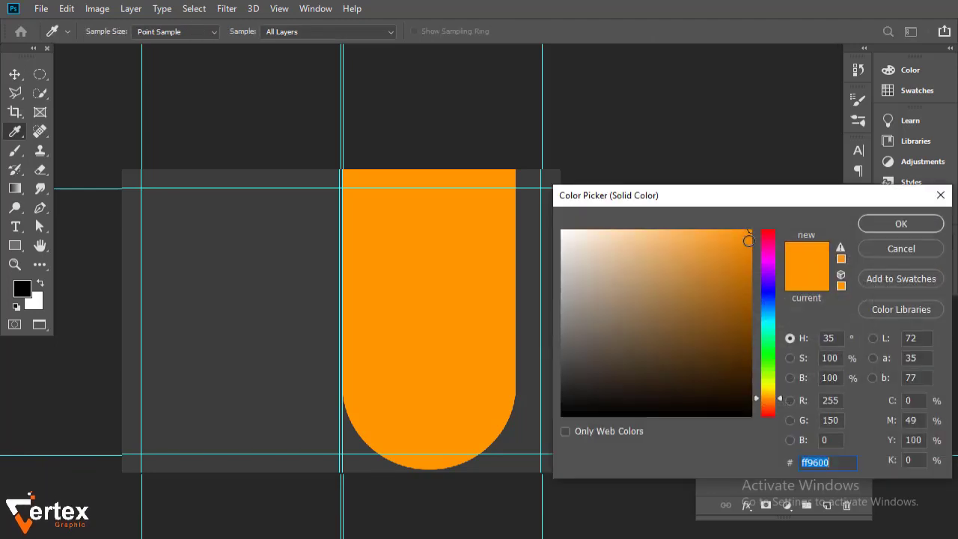
{"action": "left_click", "coordinate": [750, 237]}
{"action": "left_click", "coordinate": [893, 225]}
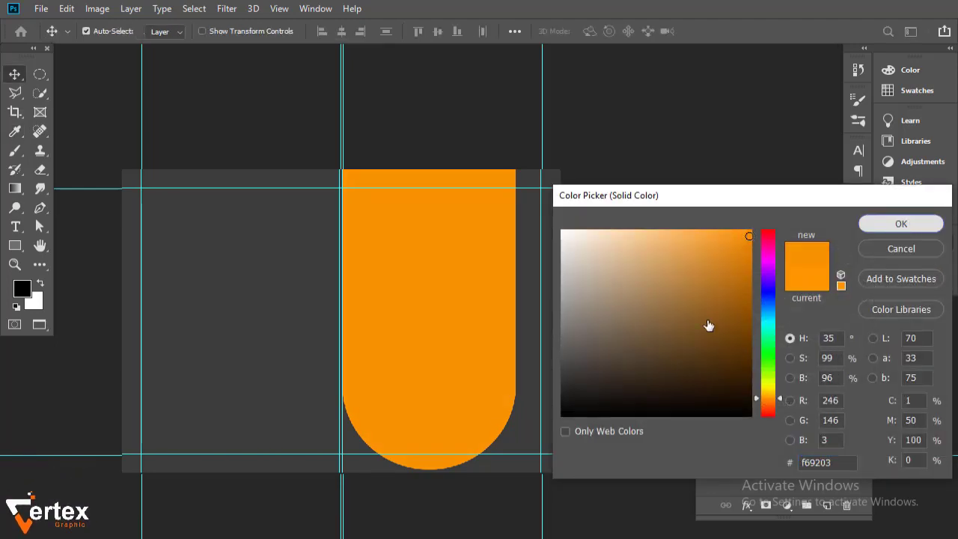
Scale the darker orange copy proportionally to 84% and move it straight down by about 0.379 in.
{"action": "key", "text": "ctrl+t"}
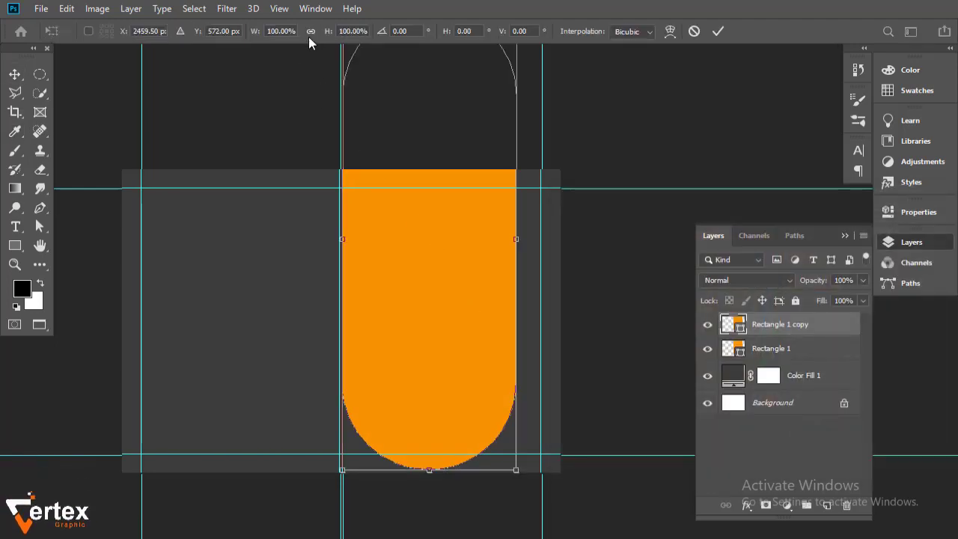
{"action": "left_click_drag", "start_coordinate": [254, 41], "coordinate": [247, 41]}
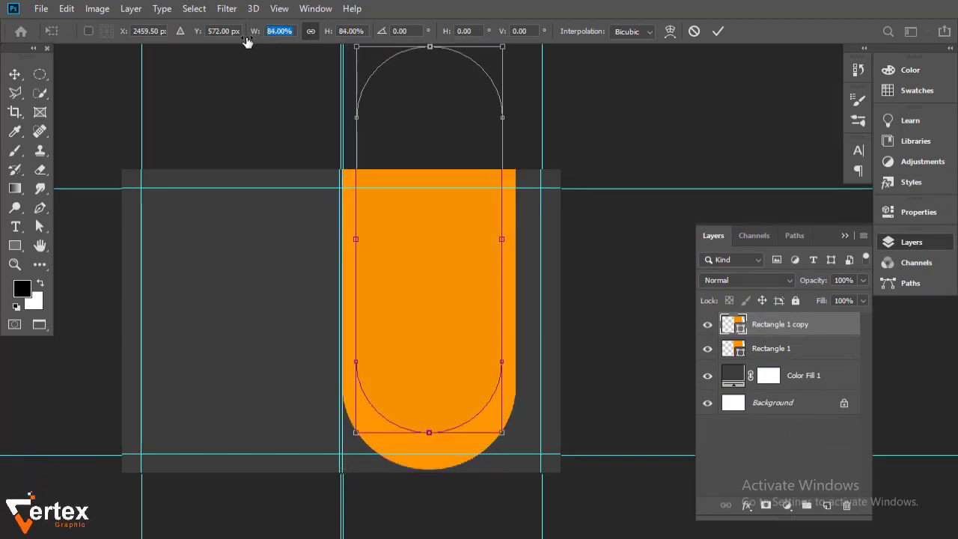
{"action": "left_click_drag", "start_coordinate": [396, 271], "coordinate": [395, 280]}
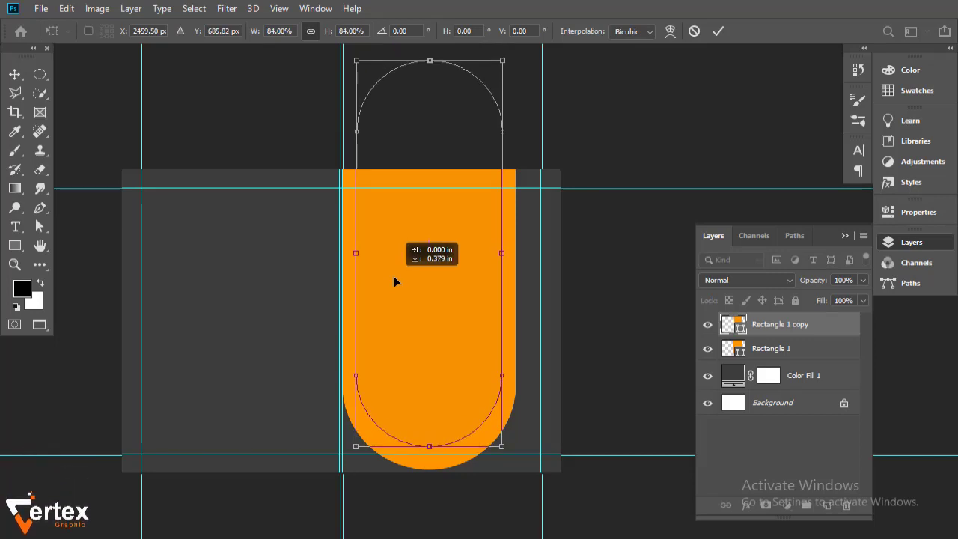
{"action": "left_click_drag", "start_coordinate": [394, 277], "coordinate": [393, 276]}
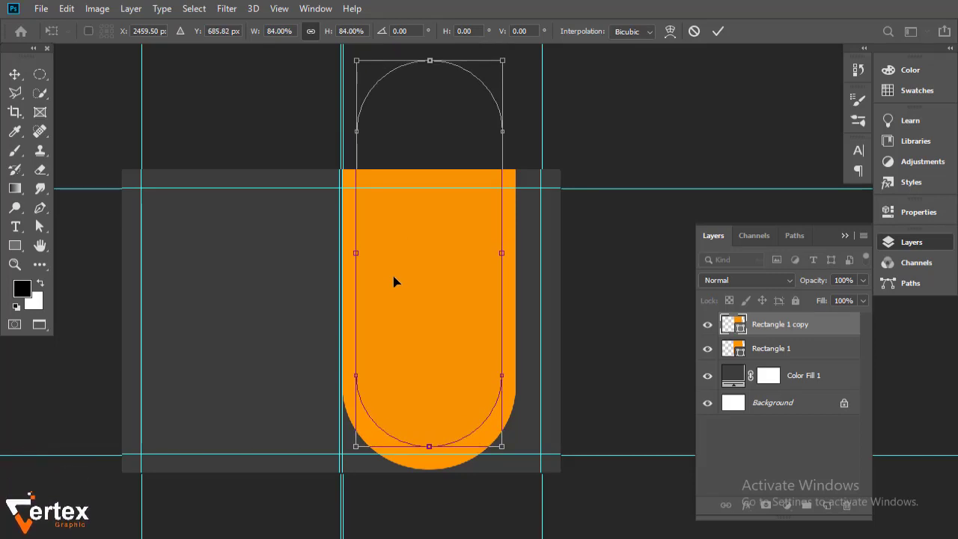
{"action": "key", "text": "Return"}
Duplicate the darker orange shape layer and set the new copy's fill to brown 5a5041.
{"action": "left_click", "coordinate": [449, 327], "text": "ctrl"}
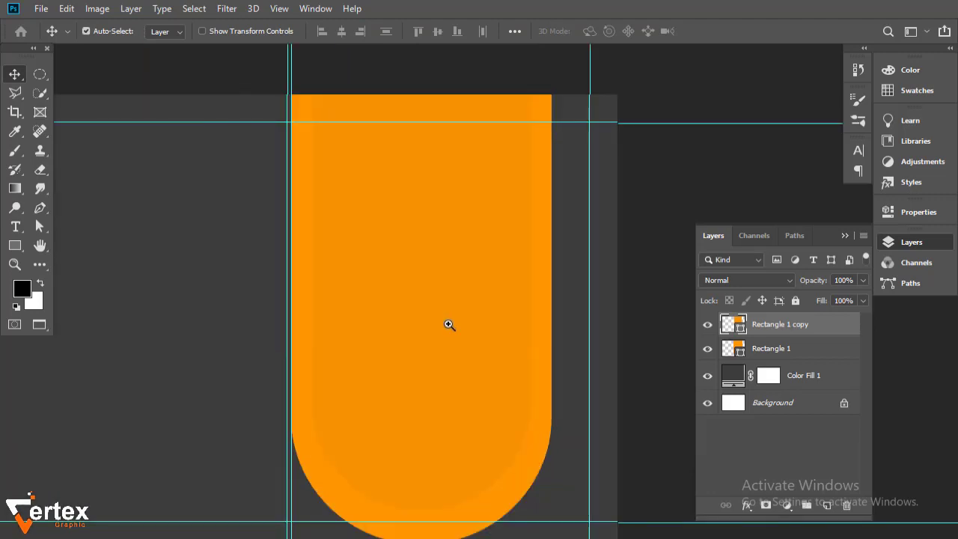
{"action": "left_click_drag", "start_coordinate": [798, 331], "coordinate": [828, 503]}
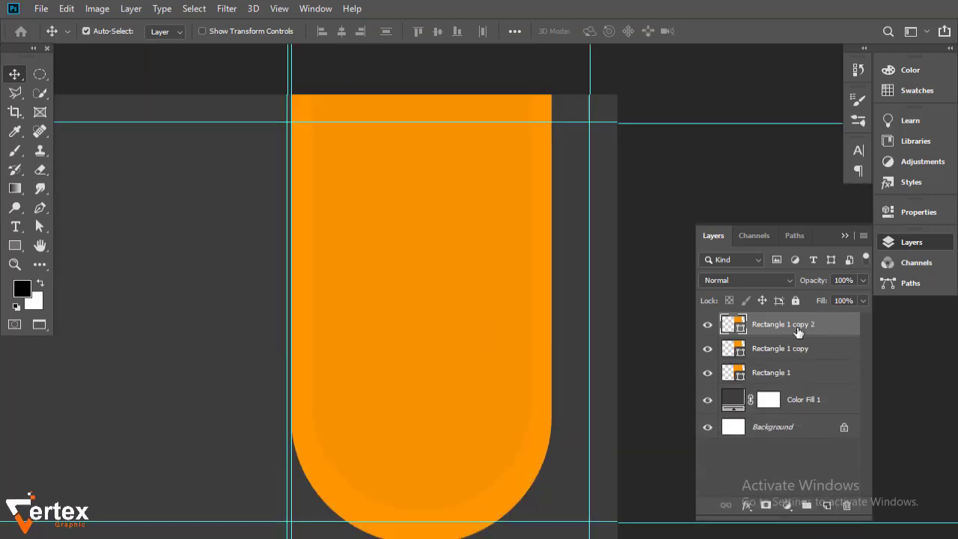
{"action": "double_click", "coordinate": [743, 335]}
{"action": "left_click", "coordinate": [583, 297]}
{"action": "left_click", "coordinate": [615, 352]}
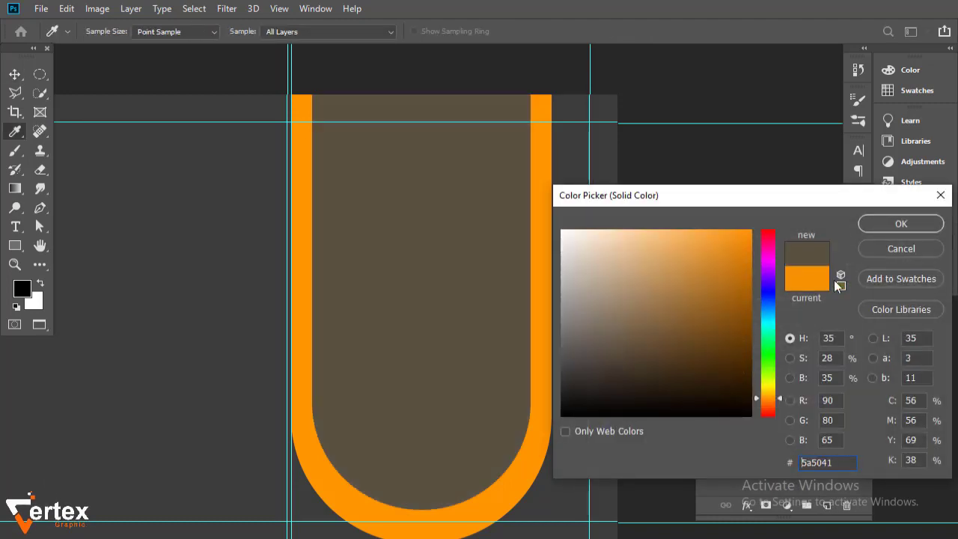
{"action": "left_click", "coordinate": [901, 223]}
Scale the brown rounded shape proportionally to 83%.
{"action": "key", "text": "ctrl+t"}
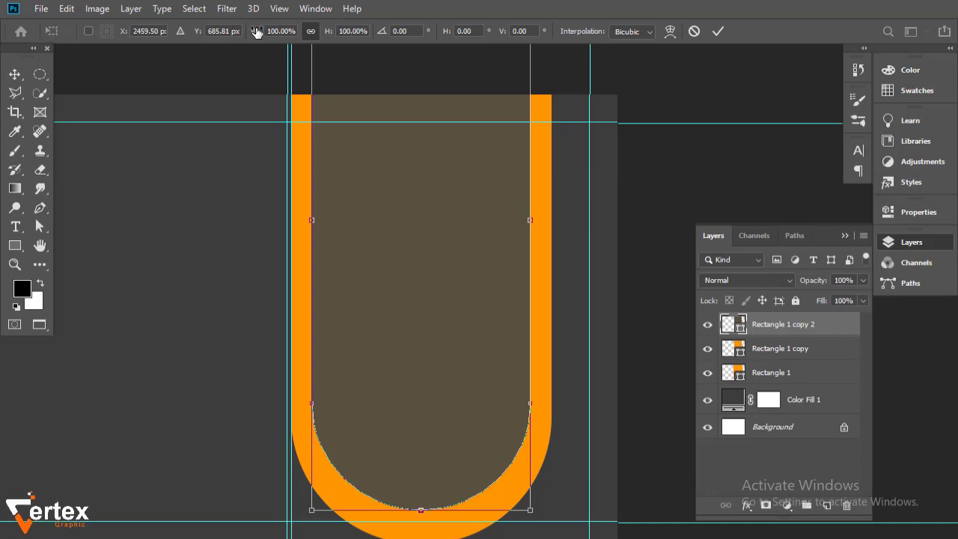
{"action": "left_click_drag", "start_coordinate": [256, 33], "coordinate": [246, 36]}
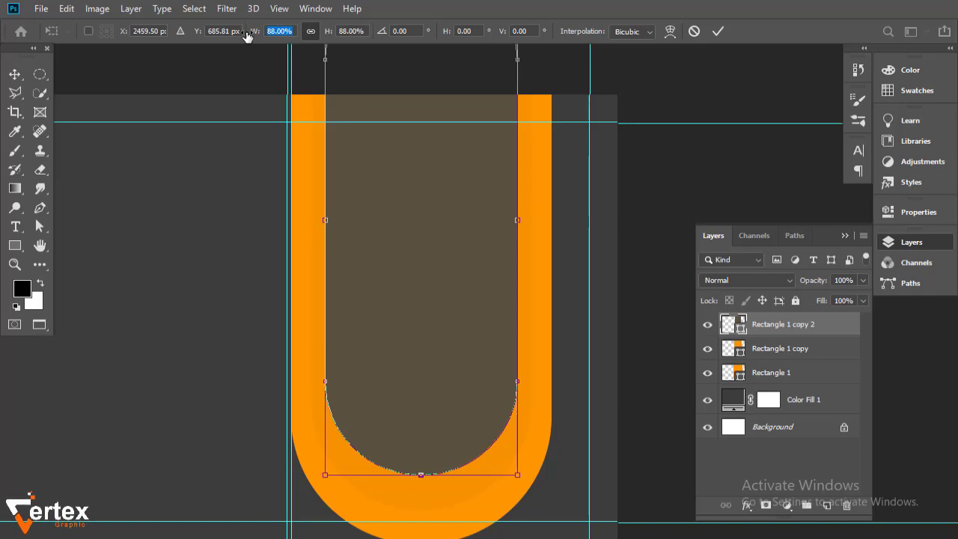
{"action": "left_click_drag", "start_coordinate": [246, 36], "coordinate": [243, 37]}
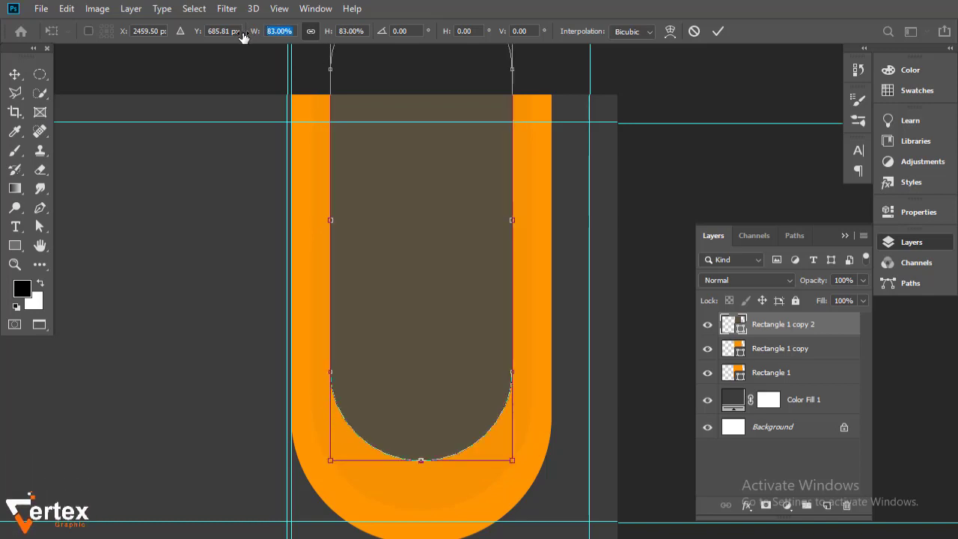
{"action": "key", "text": "Return"}
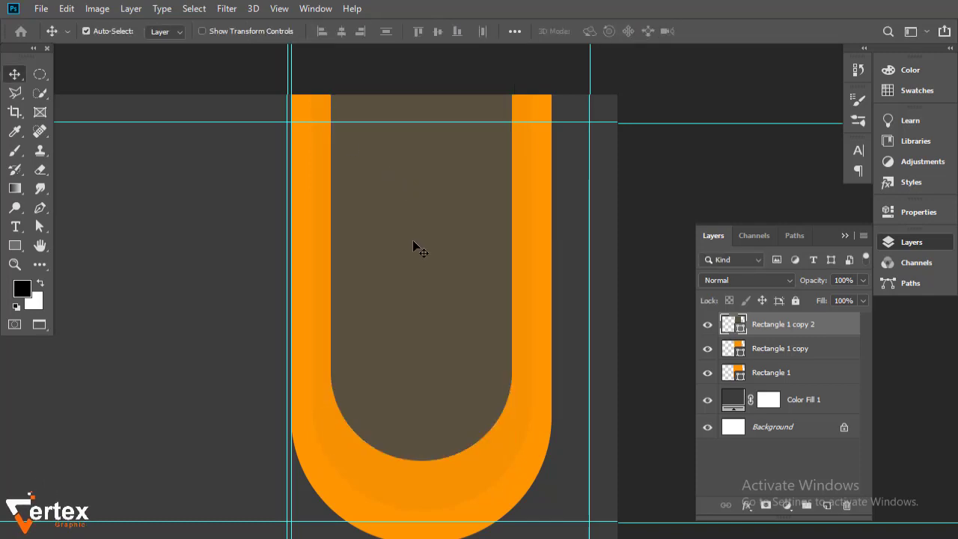
Move the brown shape down to narrow the orange border around its rounded end, and leave only its layer selected.
{"action": "left_click_drag", "start_coordinate": [413, 241], "coordinate": [410, 260]}
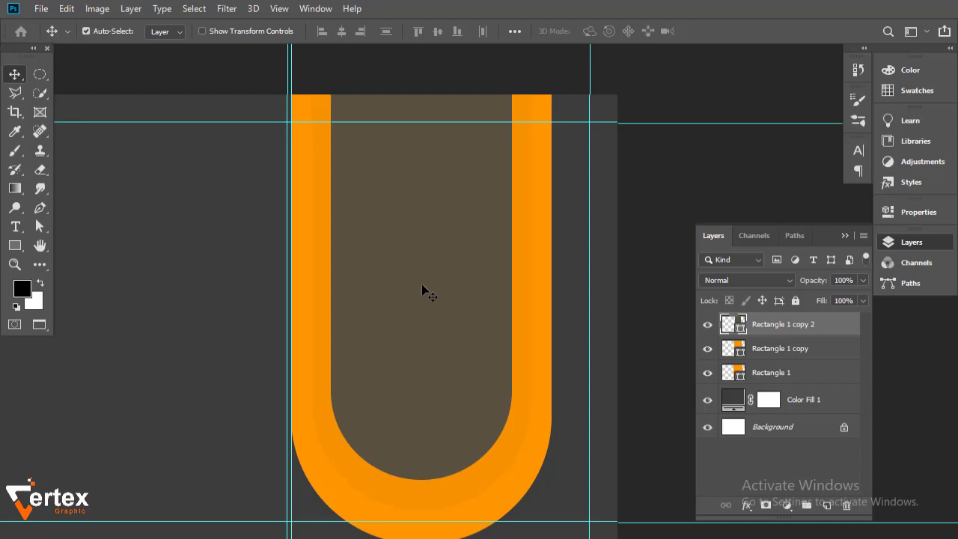
{"action": "left_click", "coordinate": [782, 349], "text": "ctrl"}
{"action": "key", "text": "shift+Down"}
{"action": "key", "text": "shift+Down"}
{"action": "key", "text": "shift+Down"}
{"action": "key", "text": "shift+Down"}
{"action": "key", "text": "shift+Down"}
{"action": "key", "text": "shift+Down"}
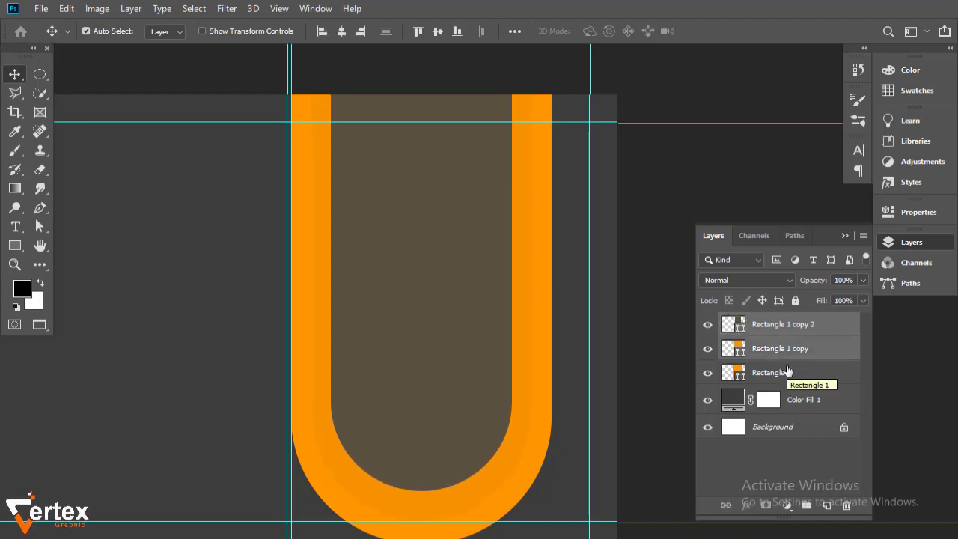
{"action": "left_click", "coordinate": [664, 397]}
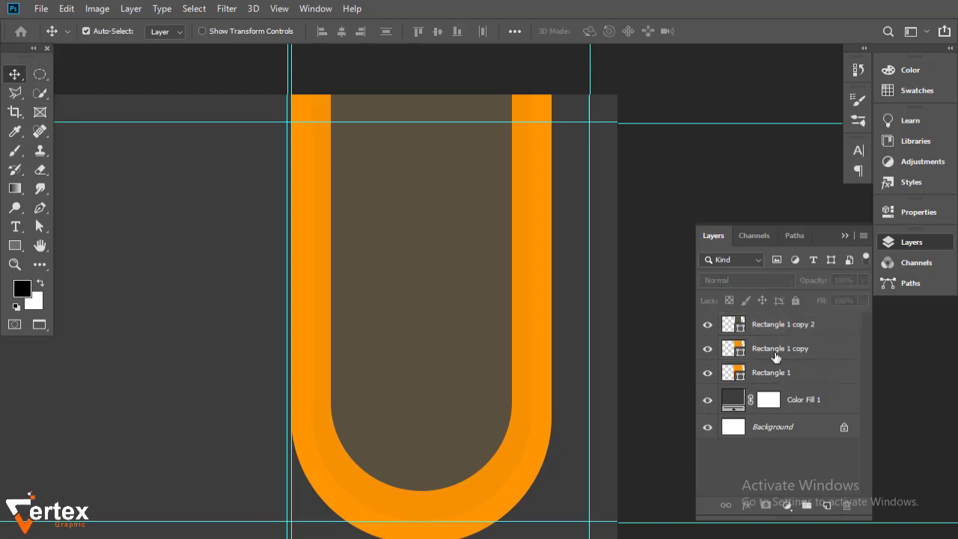
{"action": "left_click", "coordinate": [782, 327]}
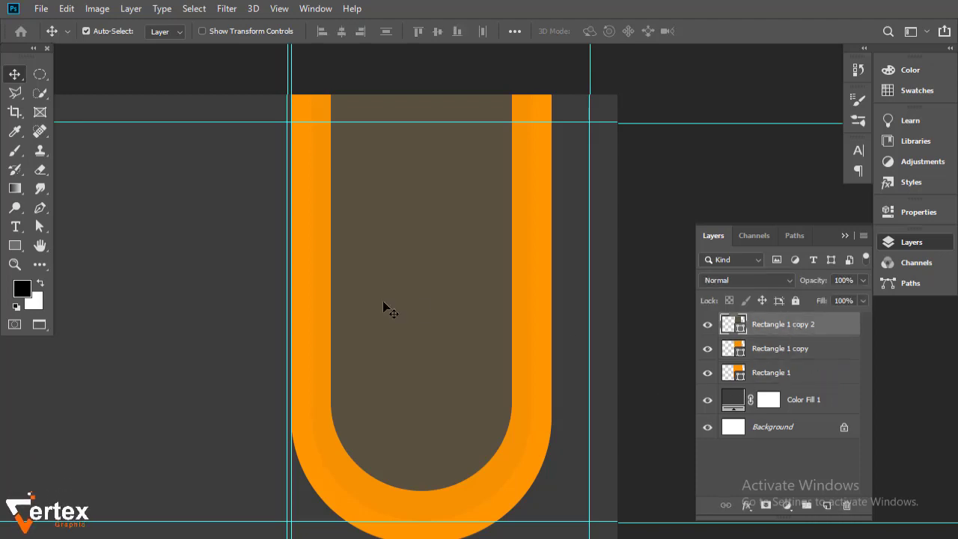
Draw a closed Pen shape from the brown shape's right edge, curving past the canvas's right edge and returning above the top over the brown area.
{"action": "left_click", "coordinate": [37, 213]}
{"action": "left_click_drag", "start_coordinate": [393, 323], "coordinate": [359, 327]}
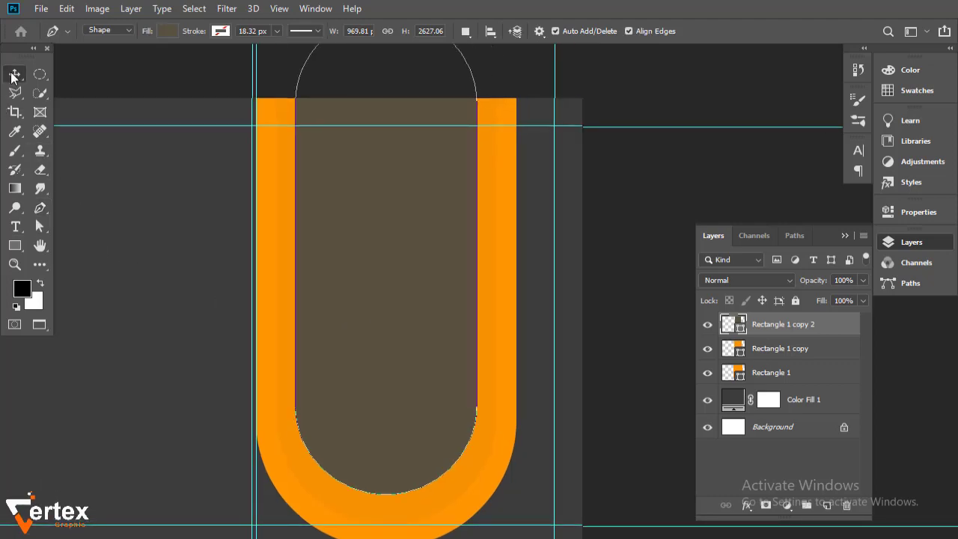
{"action": "left_click", "coordinate": [14, 74]}
{"action": "left_click", "coordinate": [595, 257]}
{"action": "left_click", "coordinate": [39, 209]}
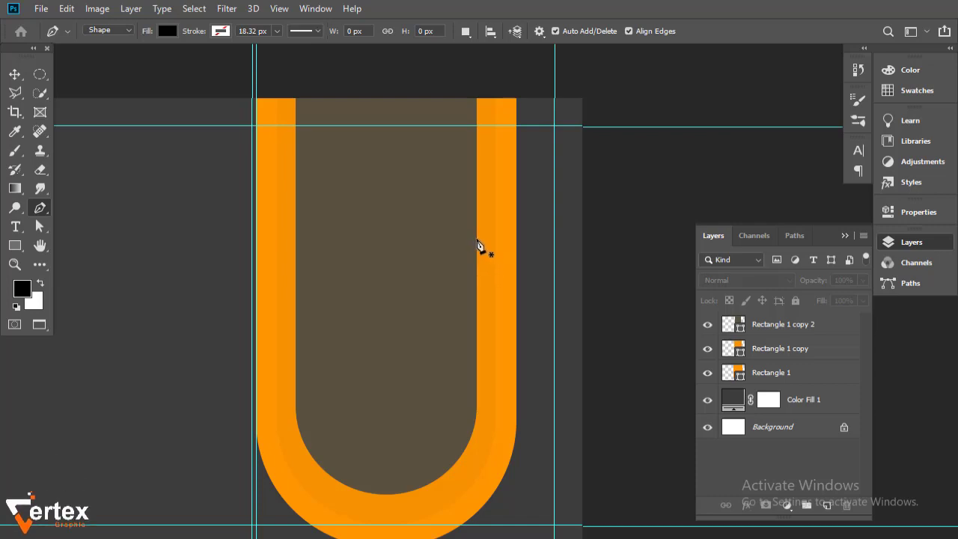
{"action": "left_click", "coordinate": [477, 240]}
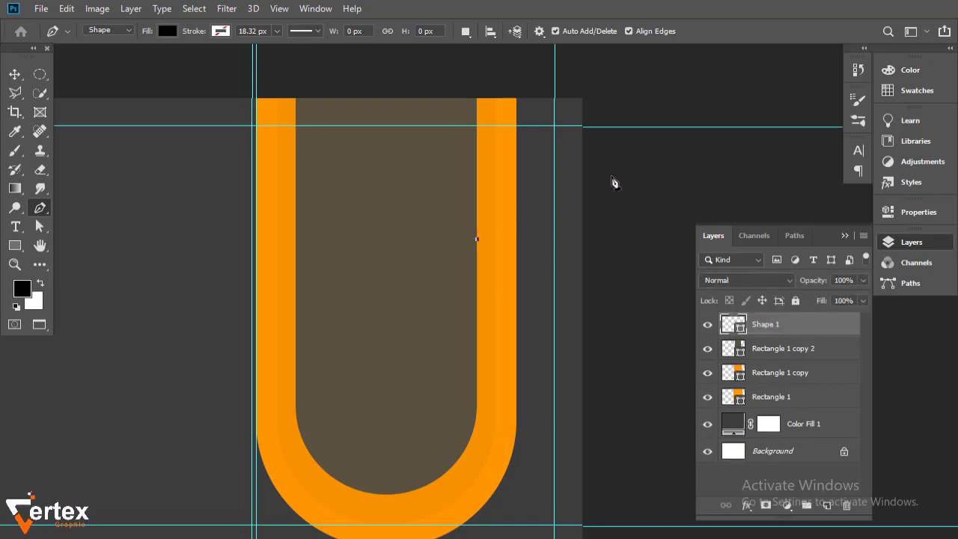
{"action": "left_click_drag", "start_coordinate": [602, 180], "coordinate": [743, 181]}
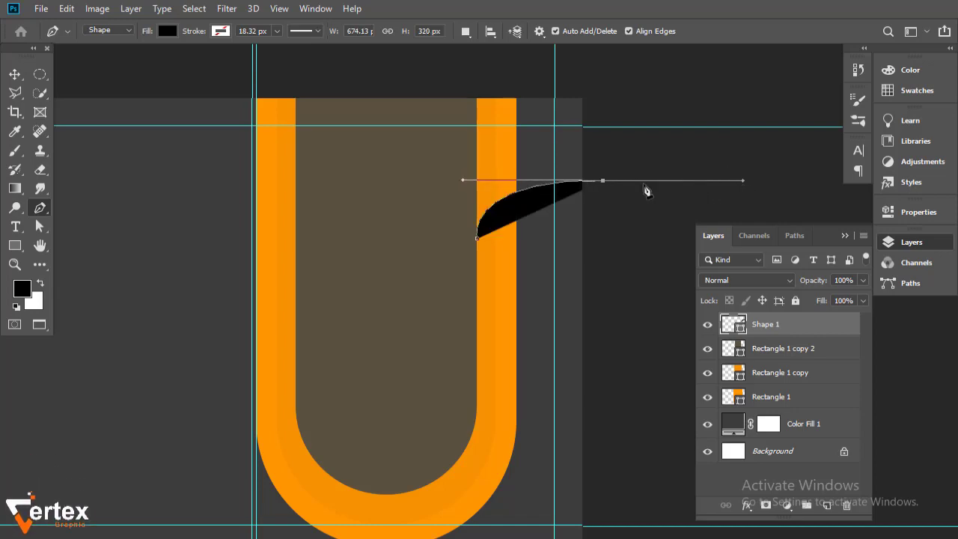
{"action": "left_click", "coordinate": [612, 68]}
{"action": "left_click", "coordinate": [416, 76]}
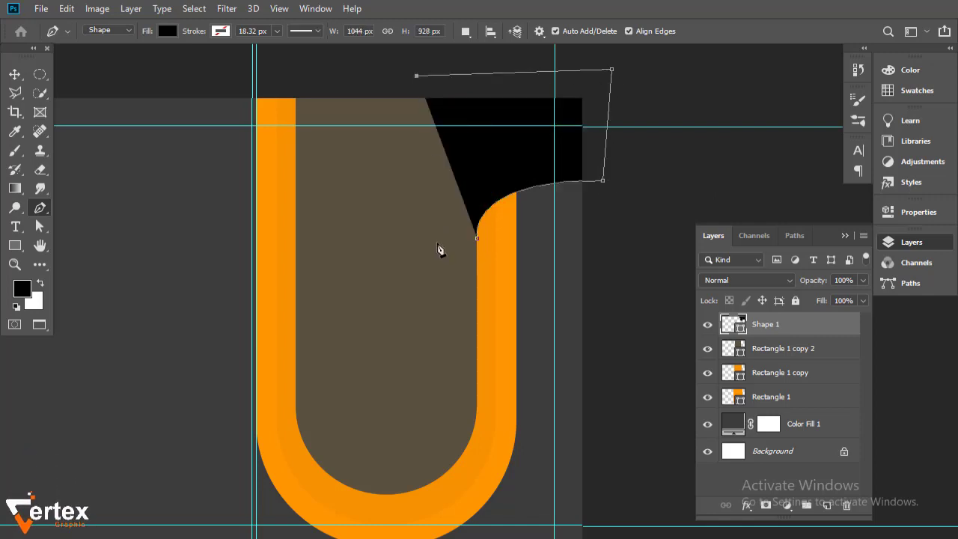
{"action": "left_click", "coordinate": [437, 242]}
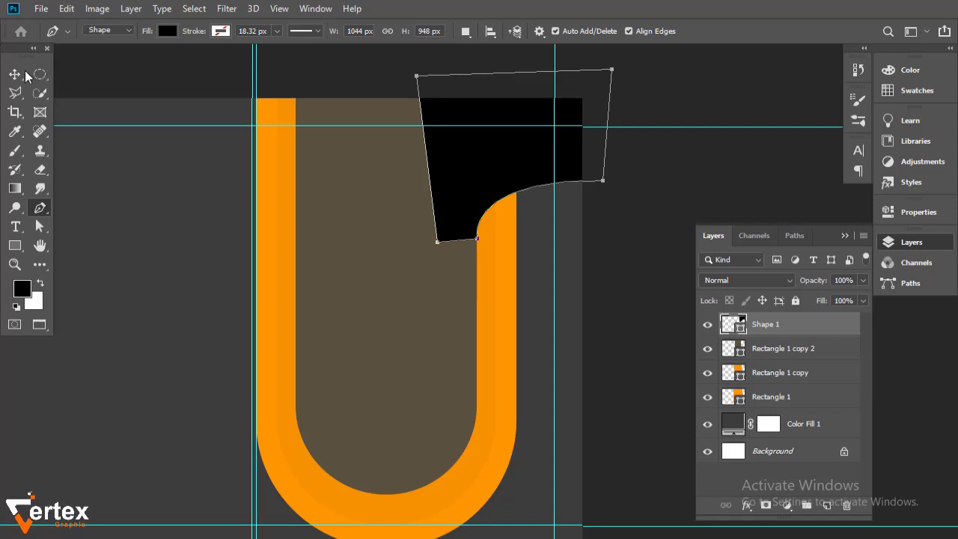
Fill the new pen shape with the brown 5a5041 of the rounded shape.
{"action": "left_click", "coordinate": [15, 75]}
{"action": "double_click", "coordinate": [731, 323]}
{"action": "left_click", "coordinate": [488, 336]}
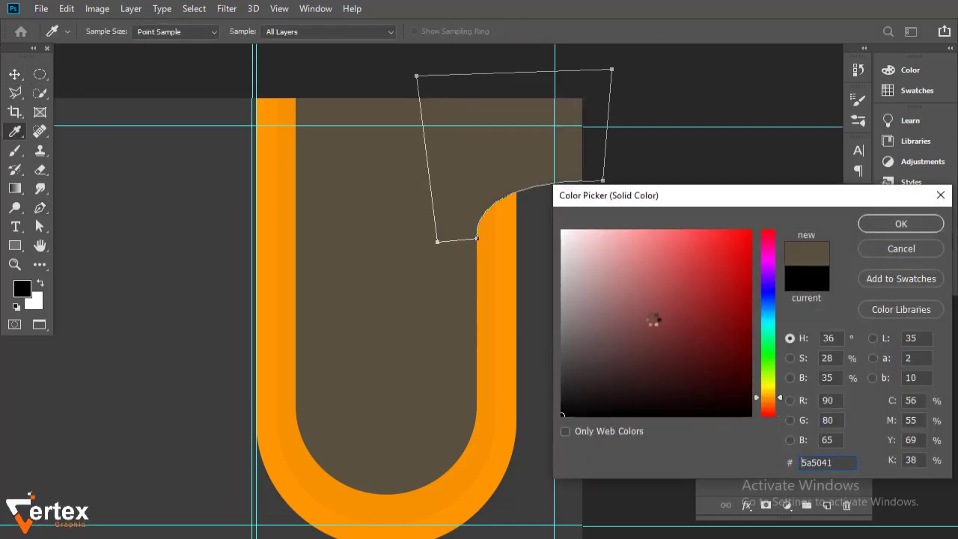
{"action": "left_click", "coordinate": [883, 226]}
Merge the pen shape with the brown rounded shape into one shape layer and check it by toggling its visibility.
{"action": "left_click_drag", "start_coordinate": [800, 329], "coordinate": [792, 352]}
{"action": "right_click", "coordinate": [782, 350]}
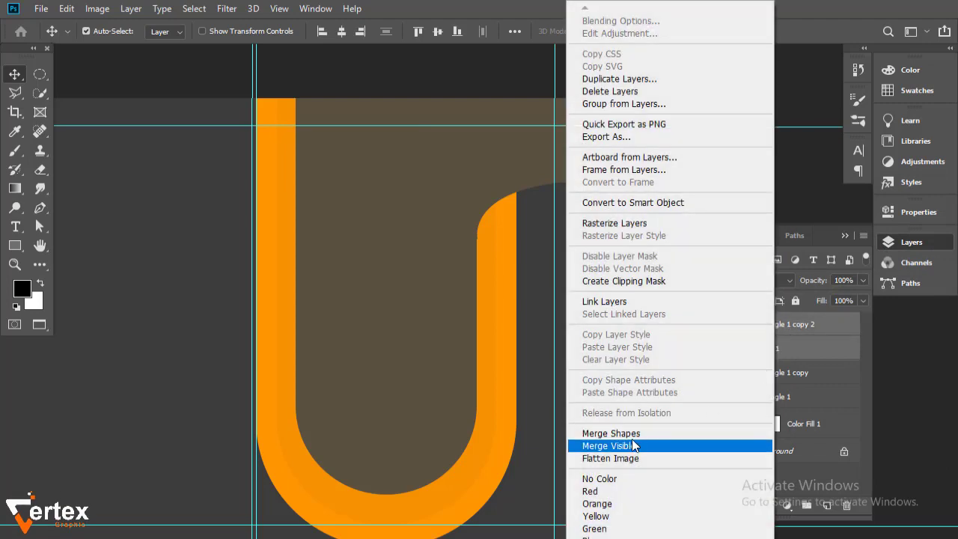
{"action": "left_click", "coordinate": [607, 431]}
{"action": "left_click", "coordinate": [707, 327]}
{"action": "left_click", "coordinate": [706, 327]}
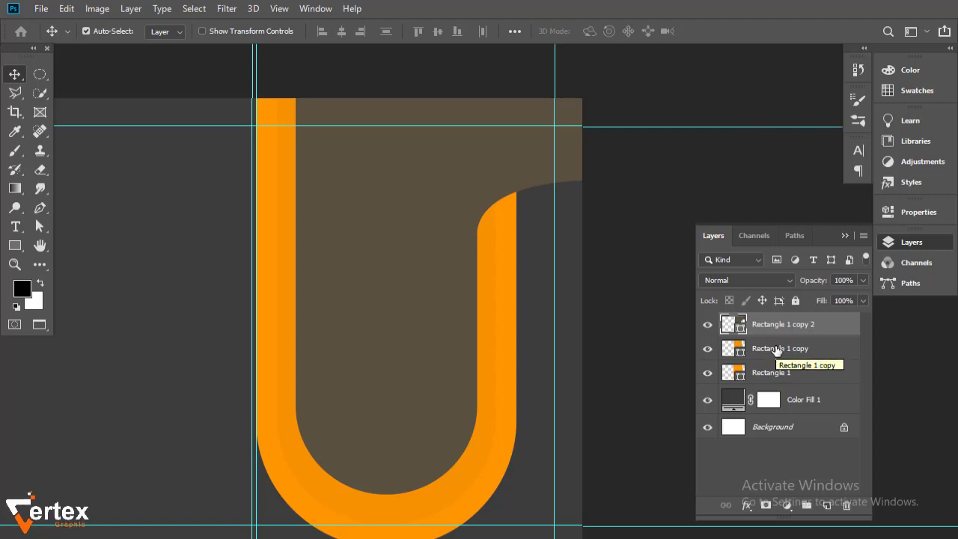
Start a new Pen shape on the orange border's outer right edge, curving it up past the canvas edge and ending in a corner point.
{"action": "left_click", "coordinate": [777, 351]}
{"action": "left_click", "coordinate": [621, 449]}
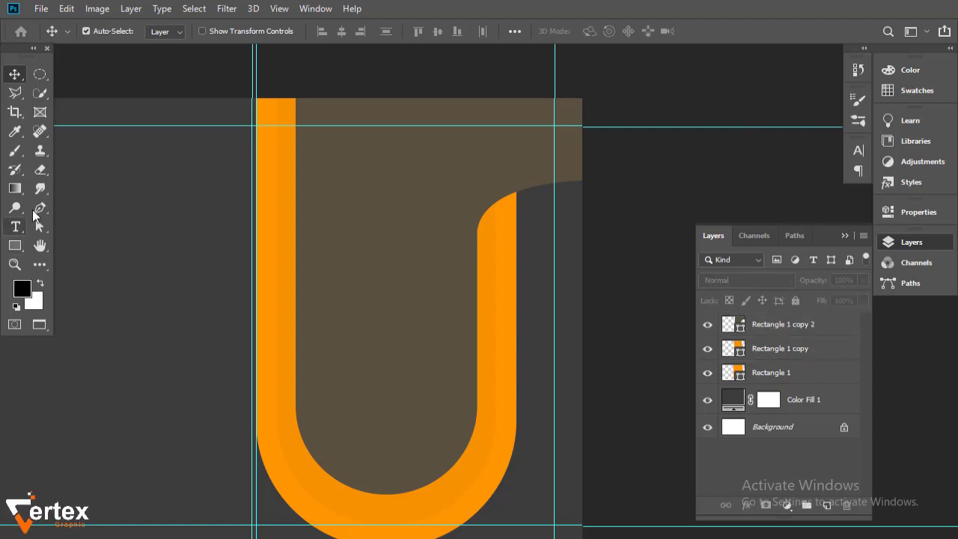
{"action": "left_click", "coordinate": [39, 210]}
{"action": "scroll", "coordinate": [524, 352], "scroll_direction": "right", "scroll_amount": 1}
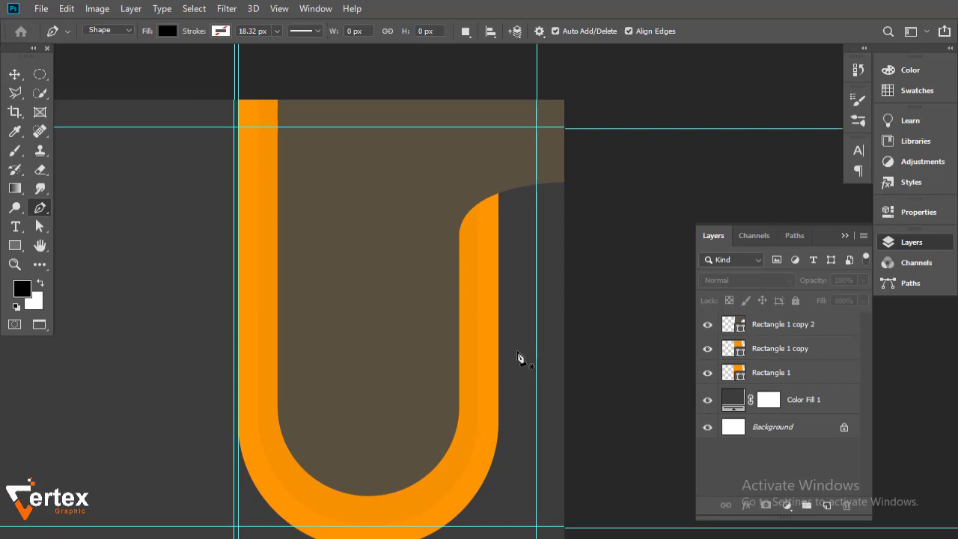
{"action": "left_click", "coordinate": [497, 279]}
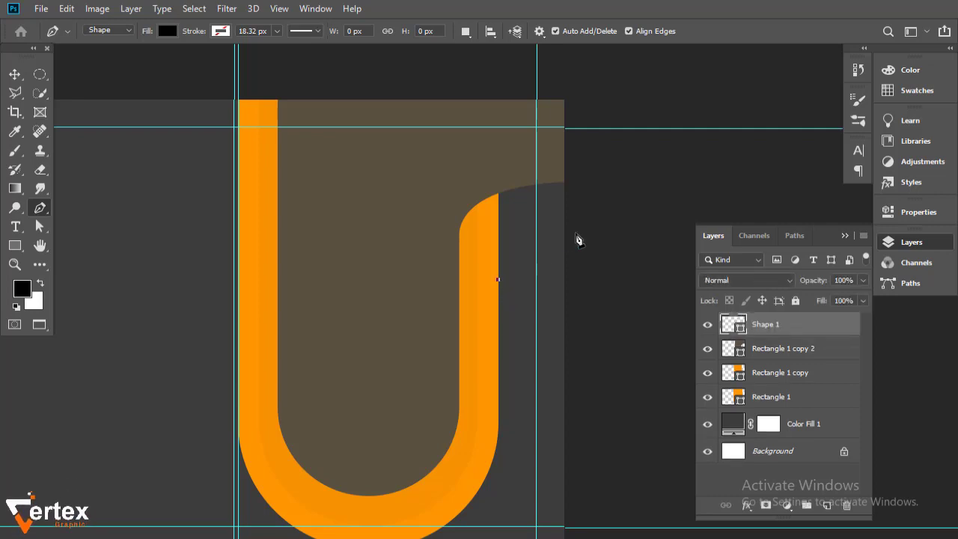
{"action": "left_click_drag", "start_coordinate": [496, 228], "coordinate": [680, 267]}
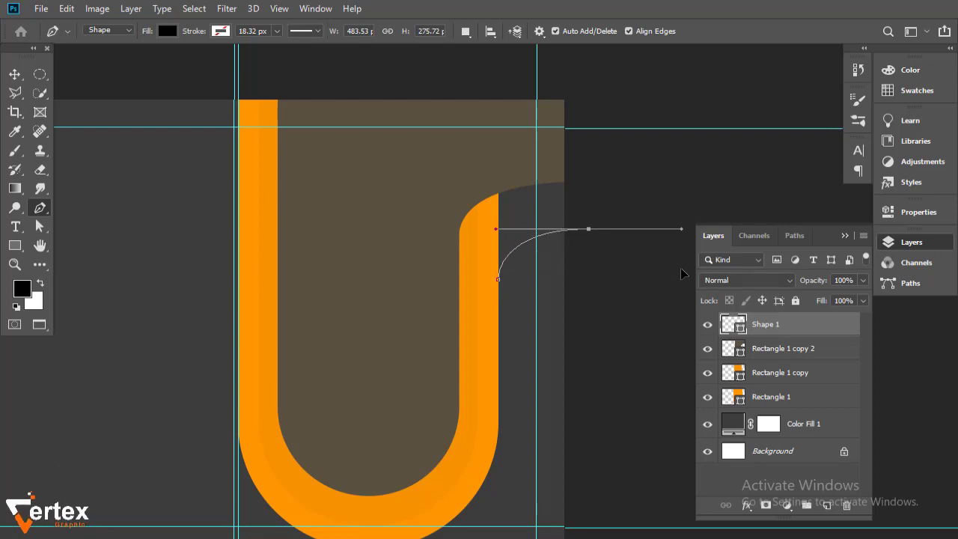
{"action": "left_click_drag", "start_coordinate": [681, 267], "coordinate": [689, 268]}
{"action": "left_click", "coordinate": [590, 231], "text": "alt"}
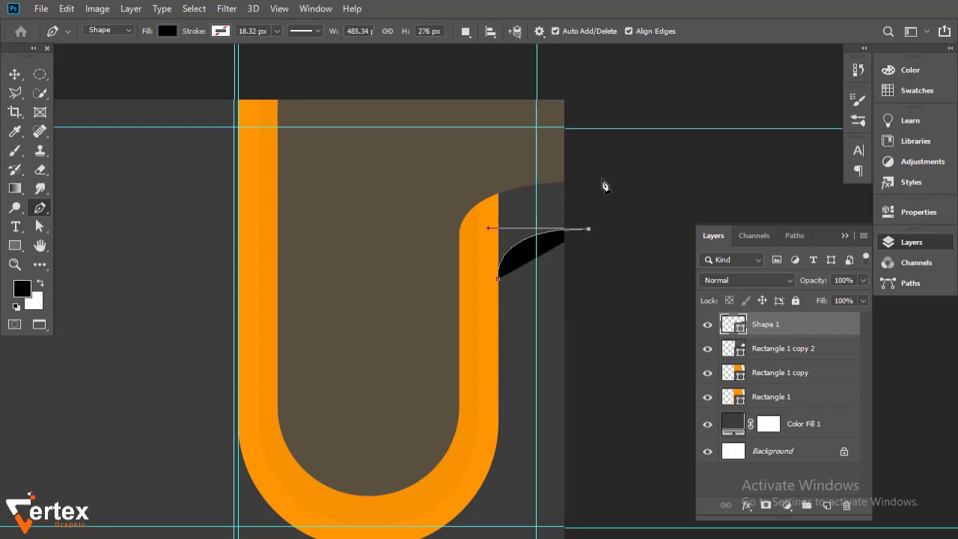
Continue the pen outline up beyond the canvas edge and across the brown area, ending below the curve's starting height inside the brown shape.
{"action": "left_click", "coordinate": [602, 171]}
{"action": "left_click", "coordinate": [561, 145]}
{"action": "left_click", "coordinate": [461, 149]}
{"action": "left_click", "coordinate": [397, 175]}
{"action": "left_click", "coordinate": [384, 271]}
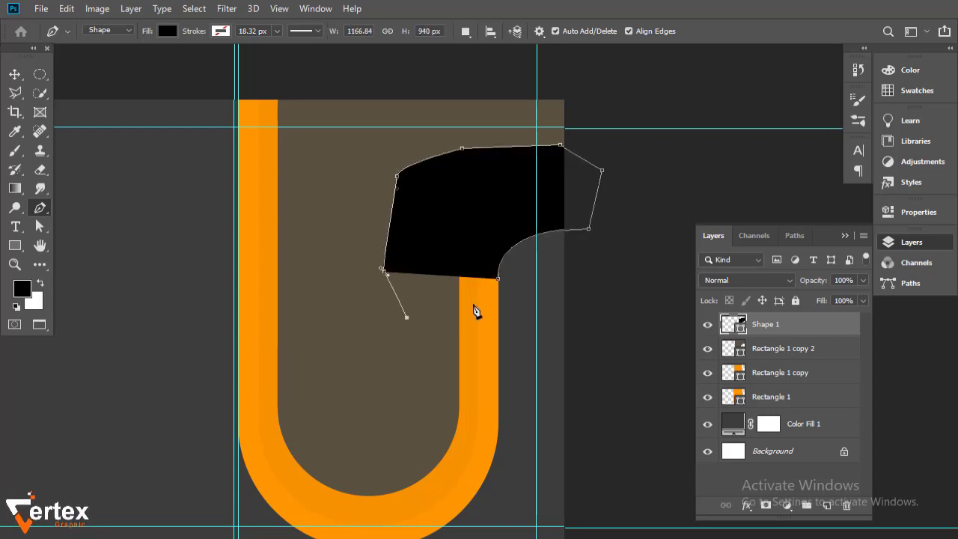
{"action": "left_click", "coordinate": [406, 316]}
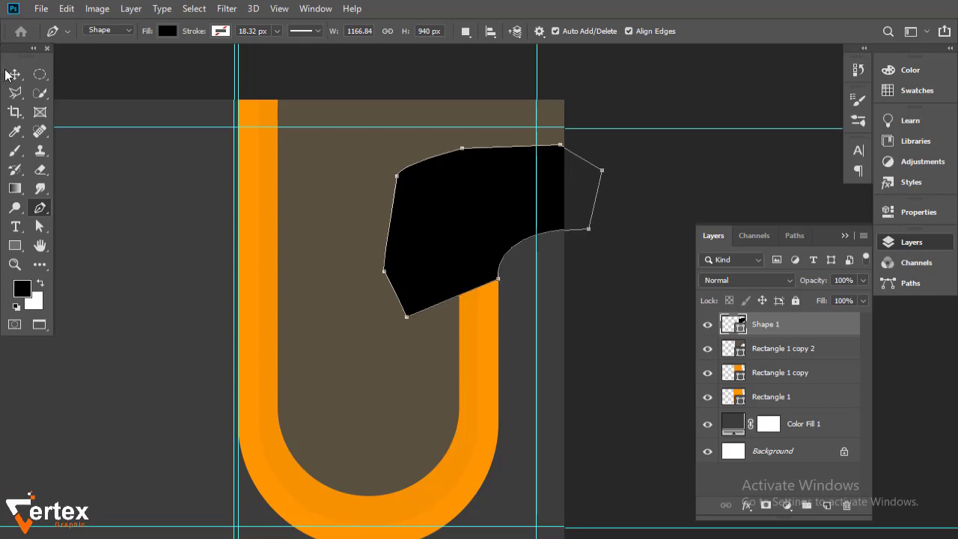
Fill the new shape with the outer border's orange and place its layer directly above the dark grey colour fill, beneath the rounded shapes.
{"action": "left_click", "coordinate": [13, 75]}
{"action": "double_click", "coordinate": [733, 324]}
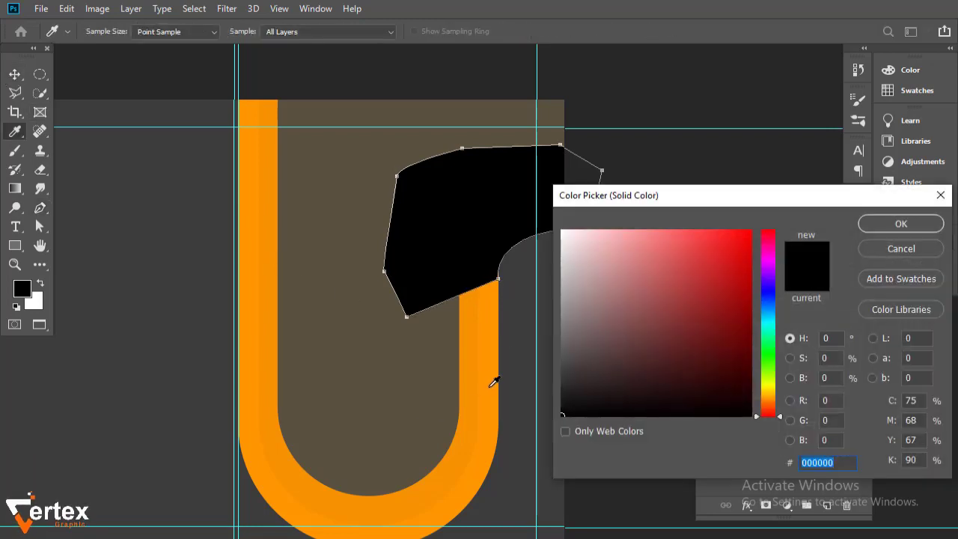
{"action": "left_click", "coordinate": [485, 411]}
{"action": "left_click", "coordinate": [905, 223]}
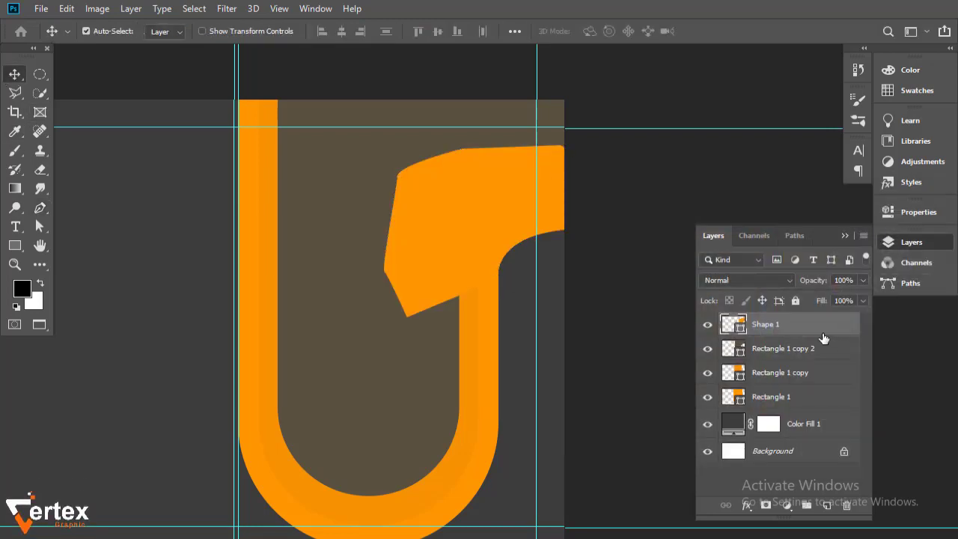
{"action": "left_click_drag", "start_coordinate": [793, 324], "coordinate": [814, 410]}
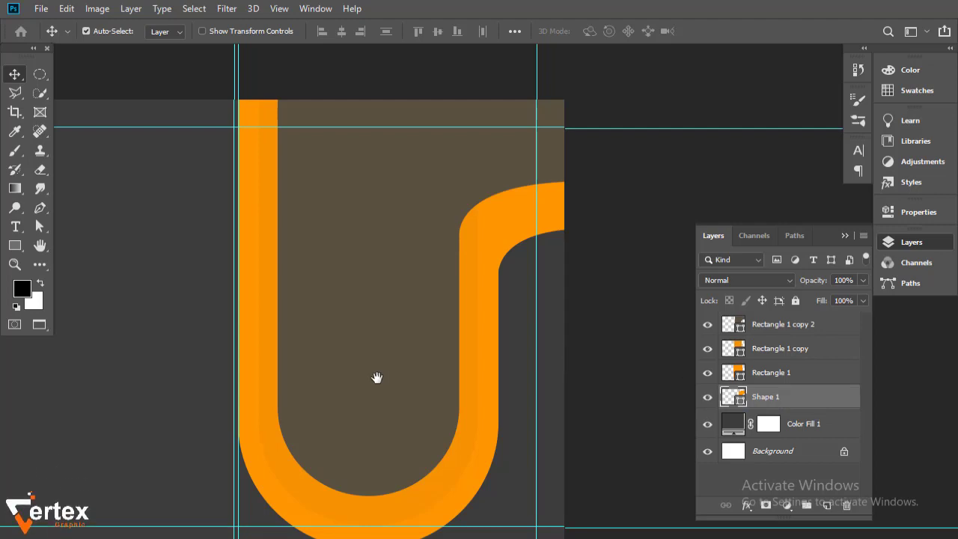
{"action": "left_click_drag", "start_coordinate": [376, 378], "coordinate": [376, 347]}
{"action": "left_click", "coordinate": [374, 346]}
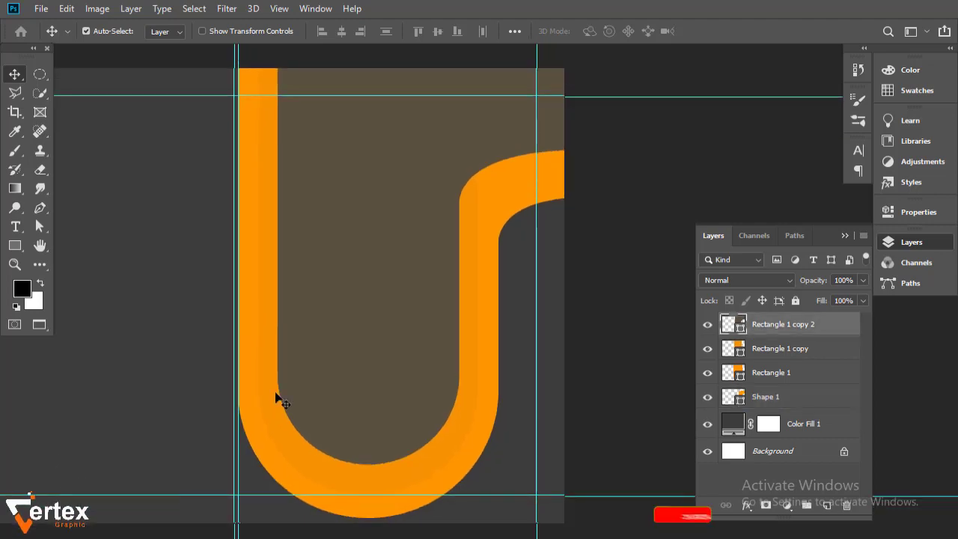
{"action": "left_click", "coordinate": [80, 376]}
{"action": "left_click", "coordinate": [15, 247]}
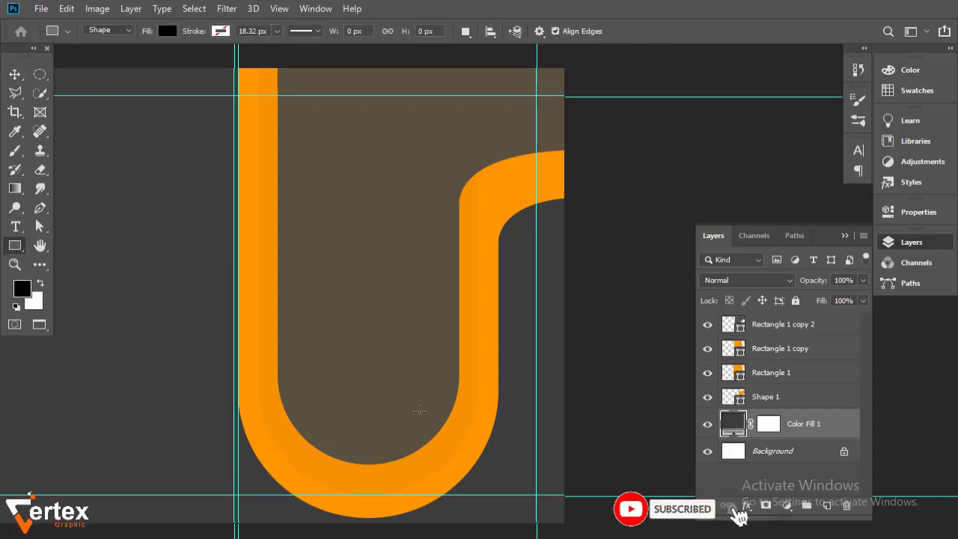
{"action": "left_click_drag", "start_coordinate": [402, 384], "coordinate": [380, 363]}
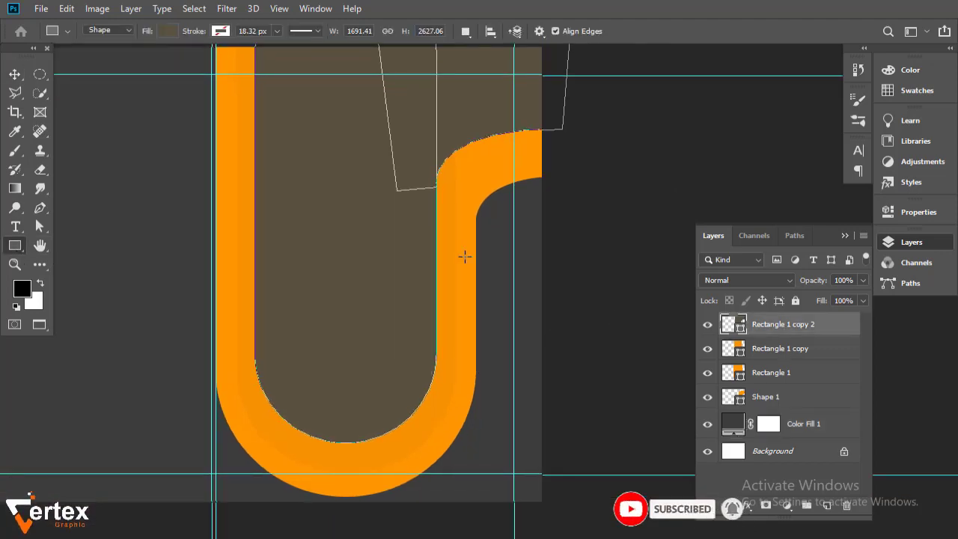
{"action": "left_click", "coordinate": [13, 77]}
{"action": "left_click", "coordinate": [552, 400]}
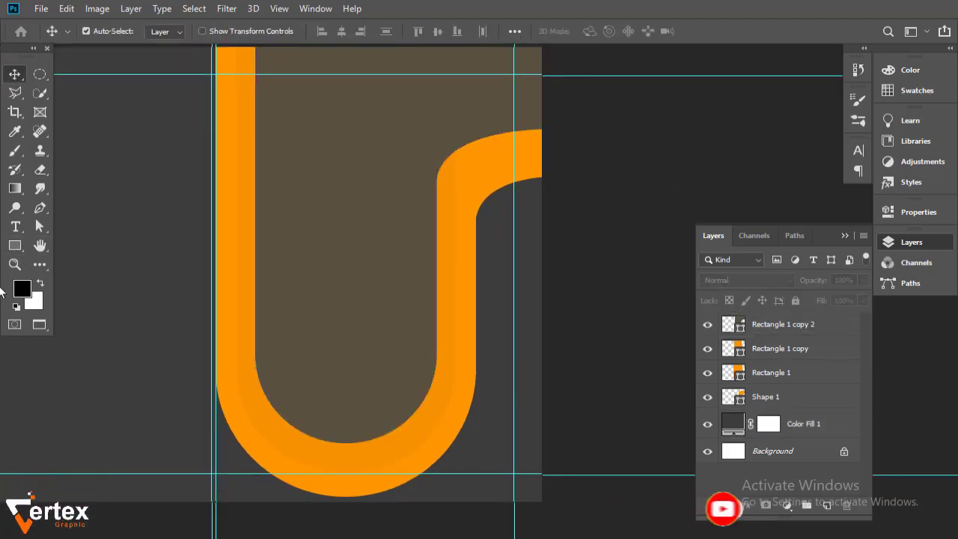
{"action": "left_click", "coordinate": [14, 248]}
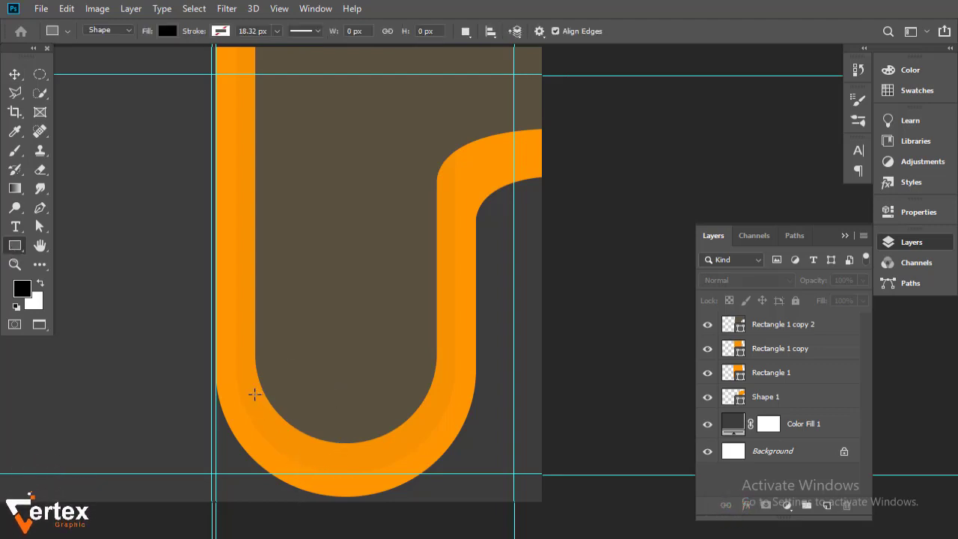
{"action": "left_click", "coordinate": [15, 76]}
{"action": "left_click", "coordinate": [422, 380]}
{"action": "left_click_drag", "start_coordinate": [820, 331], "coordinate": [824, 397]}
{"action": "left_click_drag", "start_coordinate": [823, 372], "coordinate": [827, 505]}
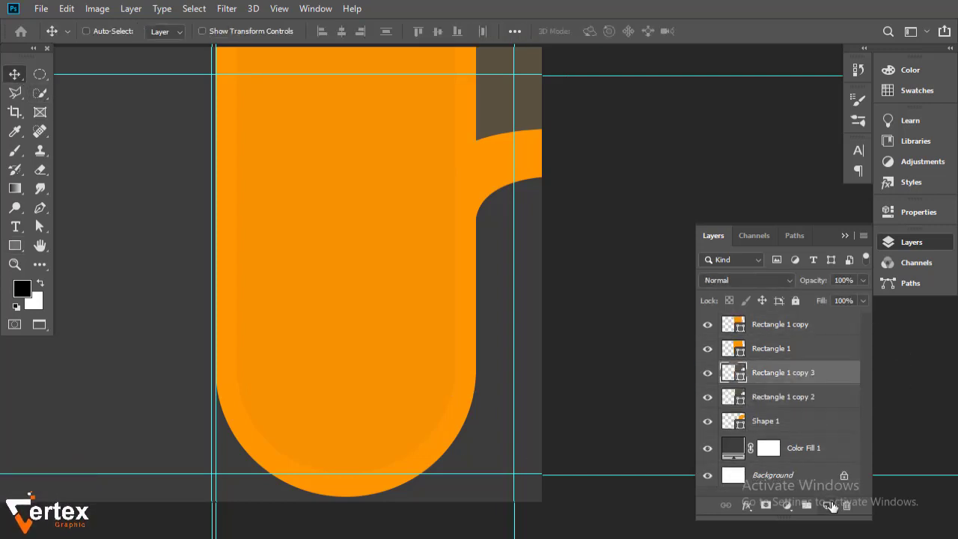
{"action": "key", "text": "ctrl+z"}
{"action": "key", "text": "ctrl+z"}
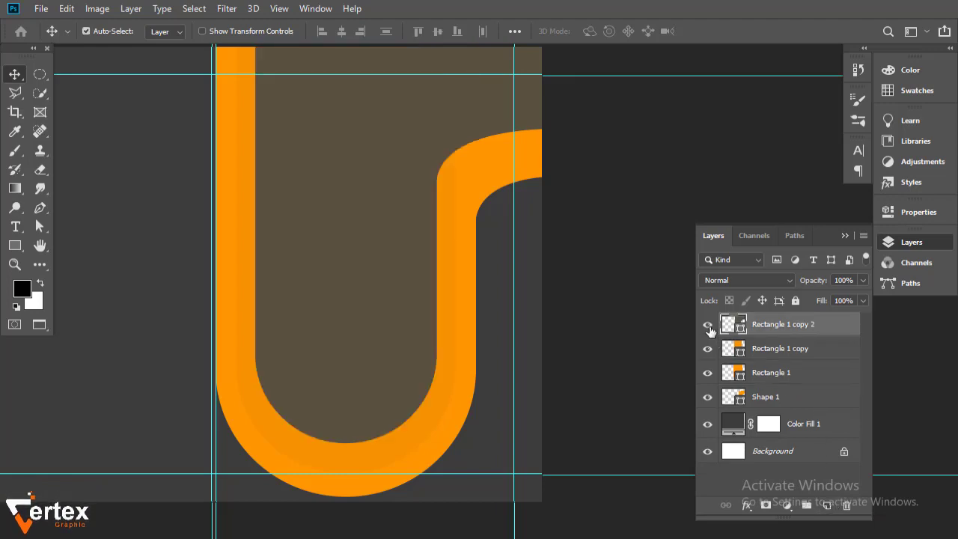
Duplicate the merged brown shape layer and set the copy's fill to white ffffff.
{"action": "left_click_drag", "start_coordinate": [786, 326], "coordinate": [828, 504]}
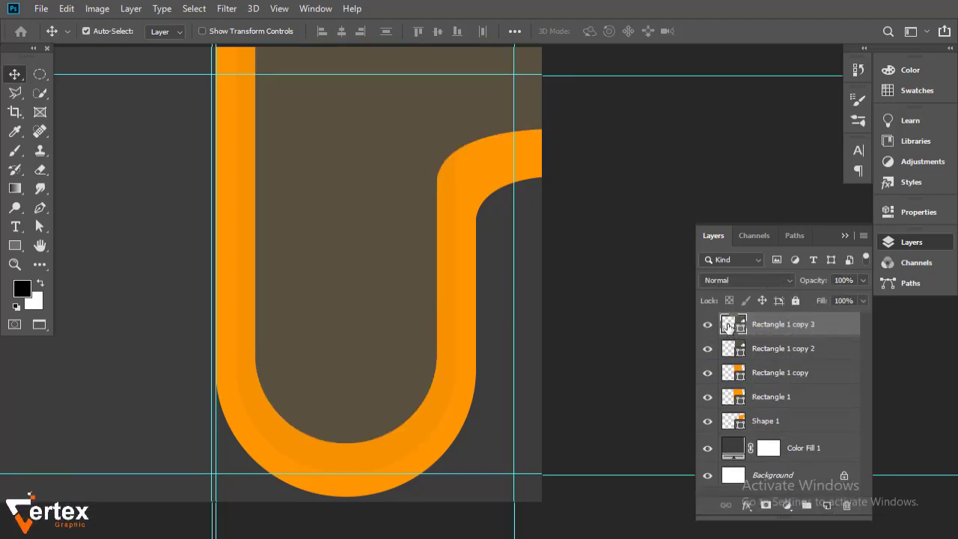
{"action": "double_click", "coordinate": [728, 327]}
{"action": "left_click_drag", "start_coordinate": [592, 338], "coordinate": [535, 210]}
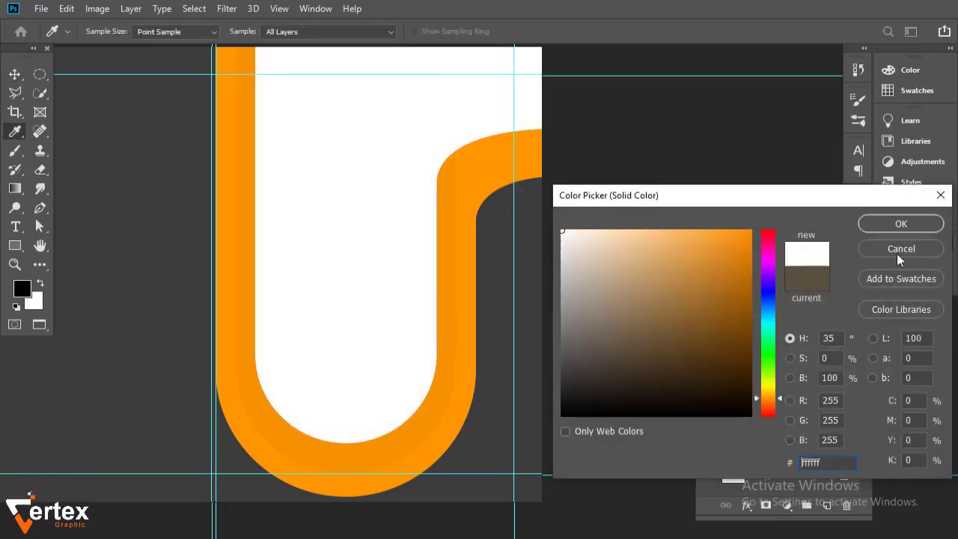
{"action": "left_click", "coordinate": [927, 223]}
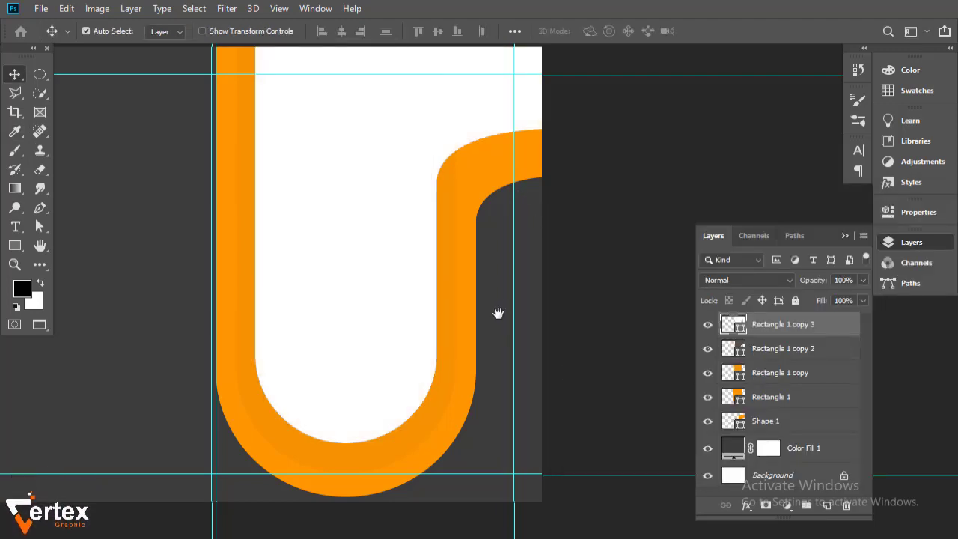
Rasterize the white copy and delete its upper part with a rectangular selection, keeping only the rounded bottom end, and clear the selection.
{"action": "left_click_drag", "start_coordinate": [498, 313], "coordinate": [466, 395]}
{"action": "left_click", "coordinate": [41, 75]}
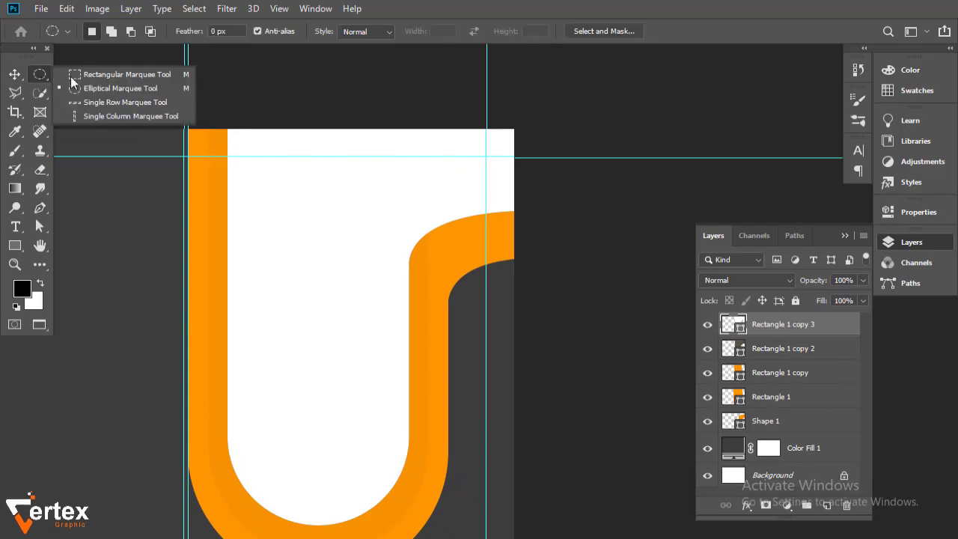
{"action": "left_click", "coordinate": [72, 75]}
{"action": "left_click_drag", "start_coordinate": [107, 133], "coordinate": [569, 439]}
{"action": "right_click", "coordinate": [808, 328]}
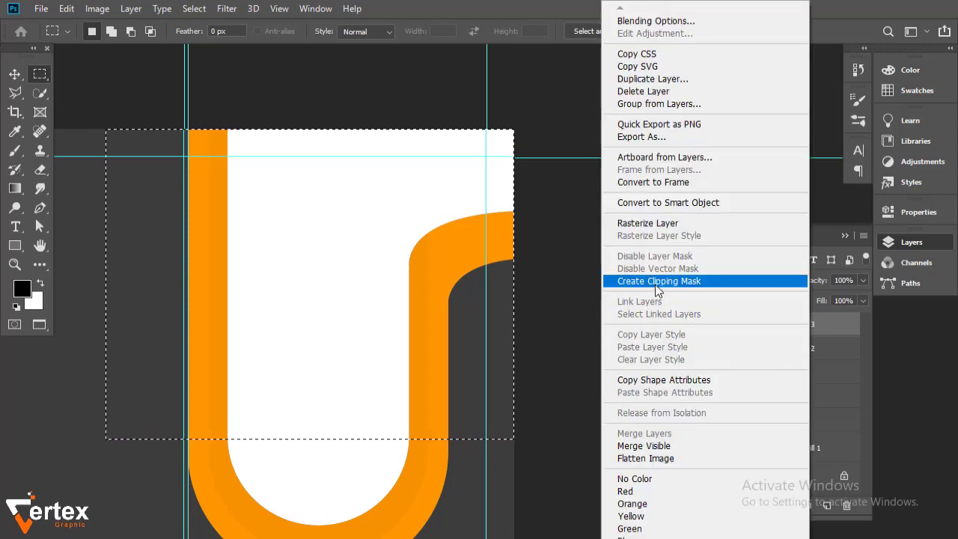
{"action": "left_click", "coordinate": [659, 223]}
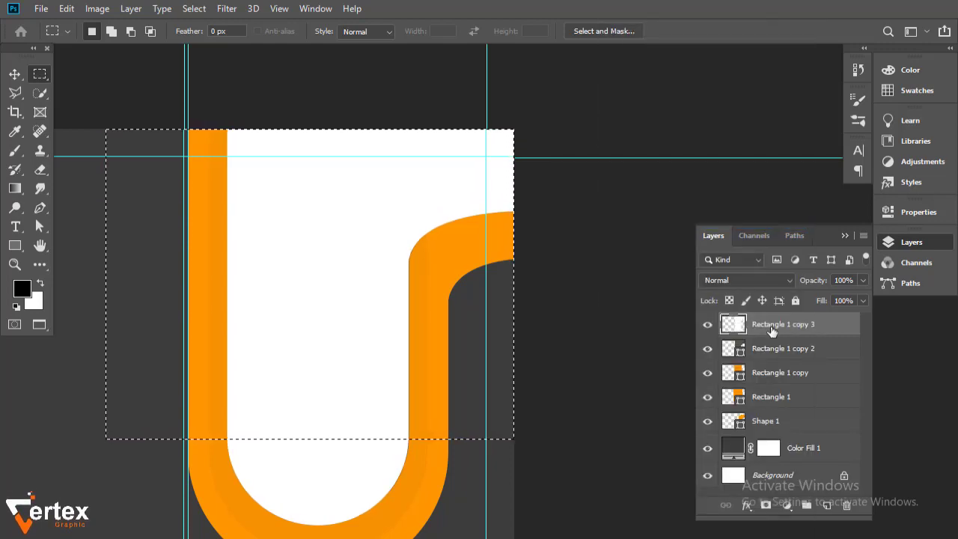
{"action": "key", "text": "Delete"}
{"action": "left_click", "coordinate": [14, 77]}
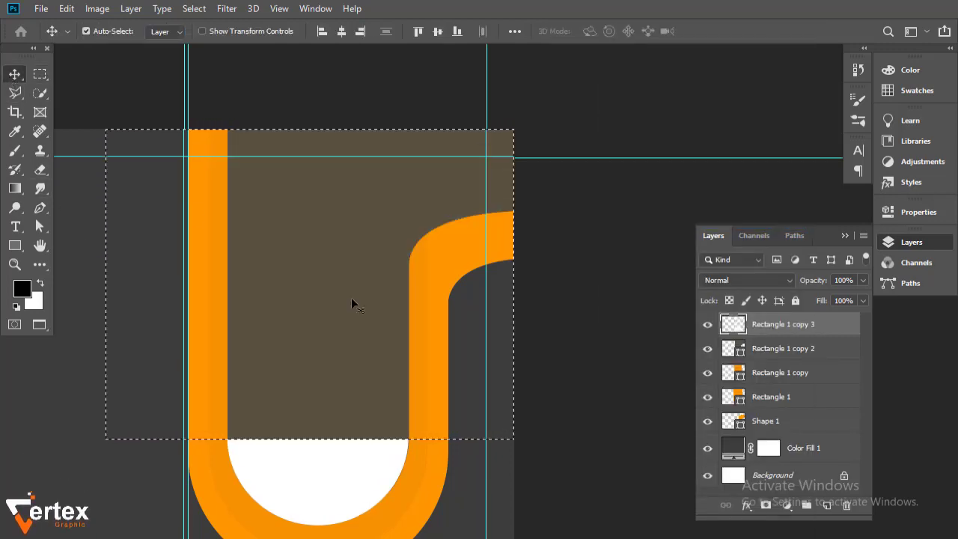
{"action": "key", "text": "ctrl+d"}
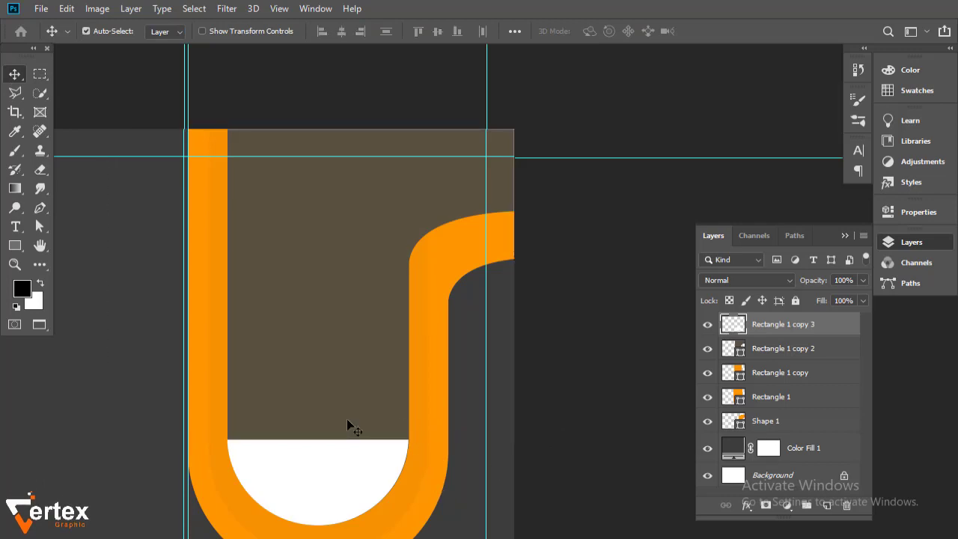
{"action": "scroll", "coordinate": [423, 453], "scroll_direction": "up", "scroll_amount": 1}
{"action": "left_click_drag", "start_coordinate": [418, 447], "coordinate": [442, 349]}
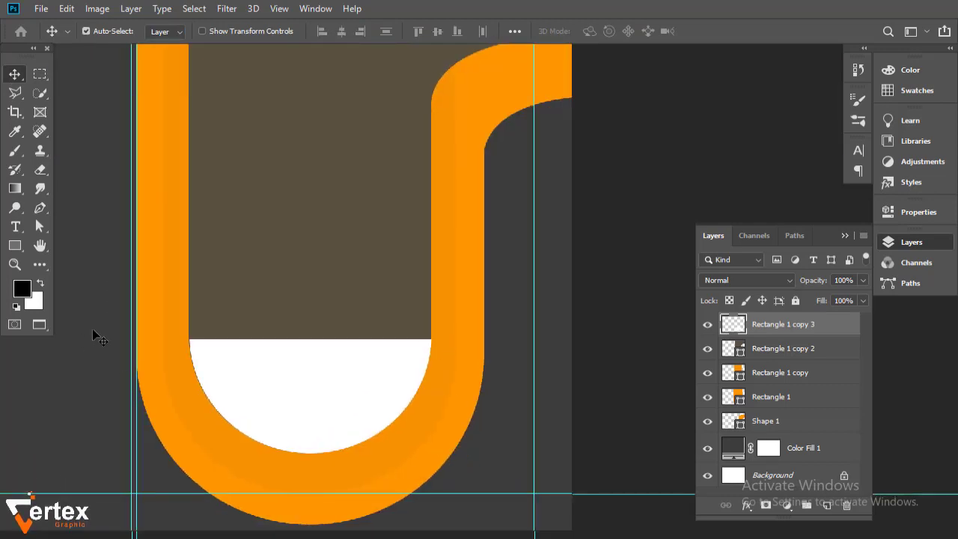
Draw a rectangle about 1228 by 408 px directly above the white rounded end, starting at the brown area's inner edge and passing its far side.
{"action": "left_click_drag", "start_coordinate": [153, 309], "coordinate": [334, 422]}
{"action": "left_click", "coordinate": [382, 361], "text": "ctrl+alt"}
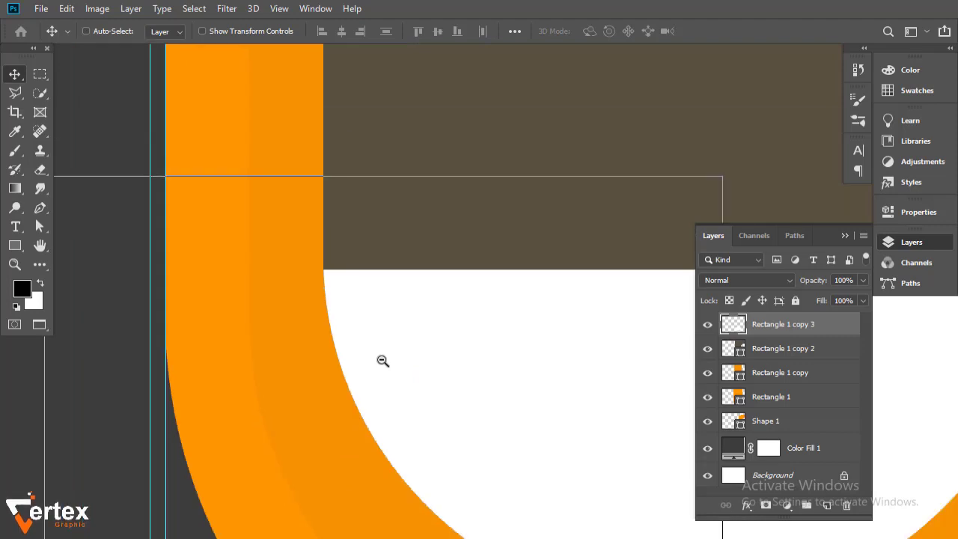
{"action": "left_click", "coordinate": [383, 360], "text": "alt"}
{"action": "left_click_drag", "start_coordinate": [435, 381], "coordinate": [214, 349]}
{"action": "left_click", "coordinate": [349, 306], "text": "alt"}
{"action": "left_click", "coordinate": [349, 305], "text": "alt"}
{"action": "left_click_drag", "start_coordinate": [374, 323], "coordinate": [404, 390]}
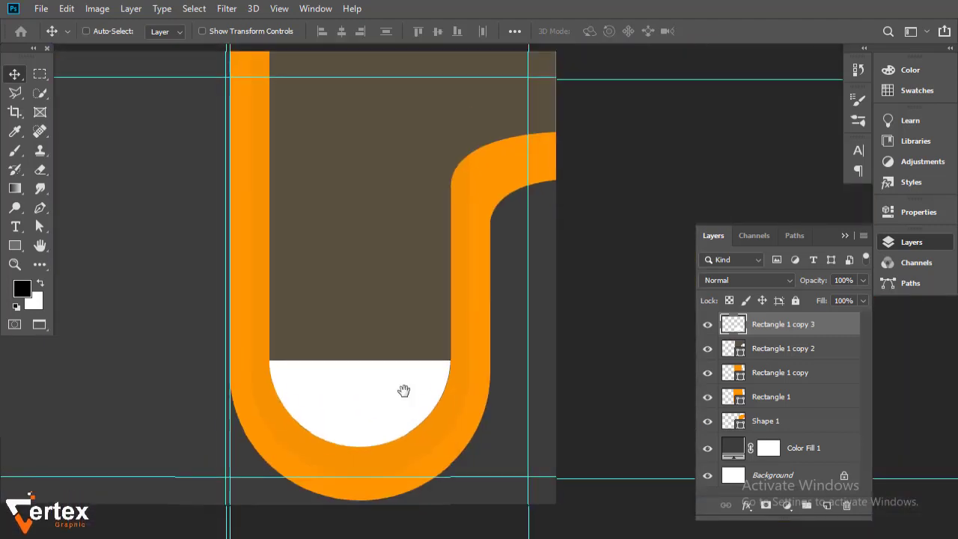
{"action": "left_click", "coordinate": [11, 252]}
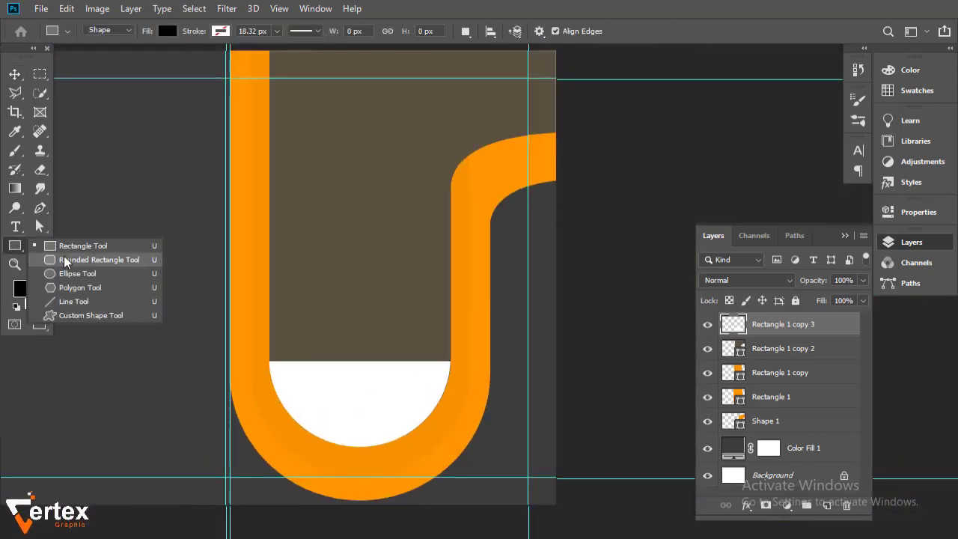
{"action": "left_click", "coordinate": [75, 247]}
{"action": "left_click_drag", "start_coordinate": [255, 306], "coordinate": [560, 436]}
{"action": "left_click_drag", "start_coordinate": [337, 380], "coordinate": [460, 449]}
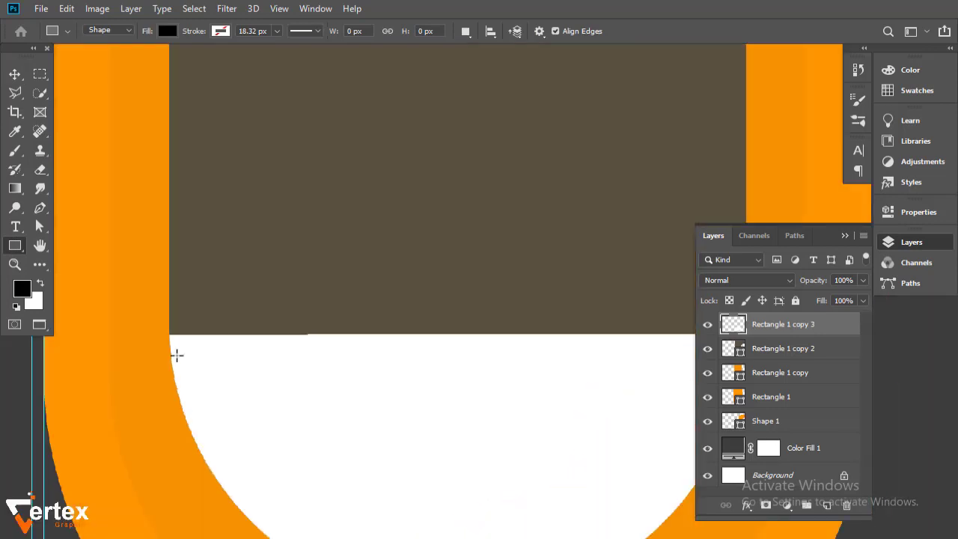
{"action": "left_click_drag", "start_coordinate": [170, 338], "coordinate": [796, 102]}
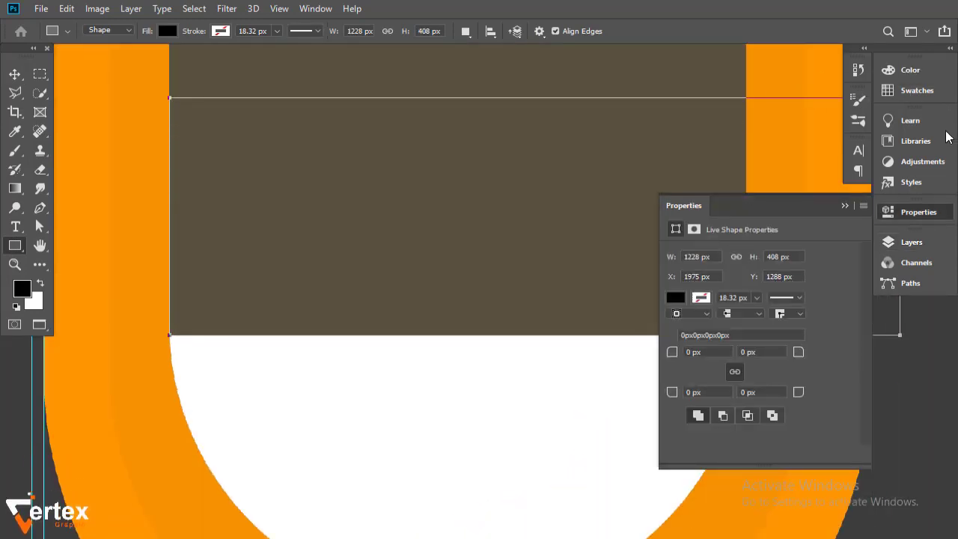
Stretch the black rectangle horizontally past the canvas edge to about 1888 px wide, keeping its height.
{"action": "left_click", "coordinate": [454, 213], "text": "alt"}
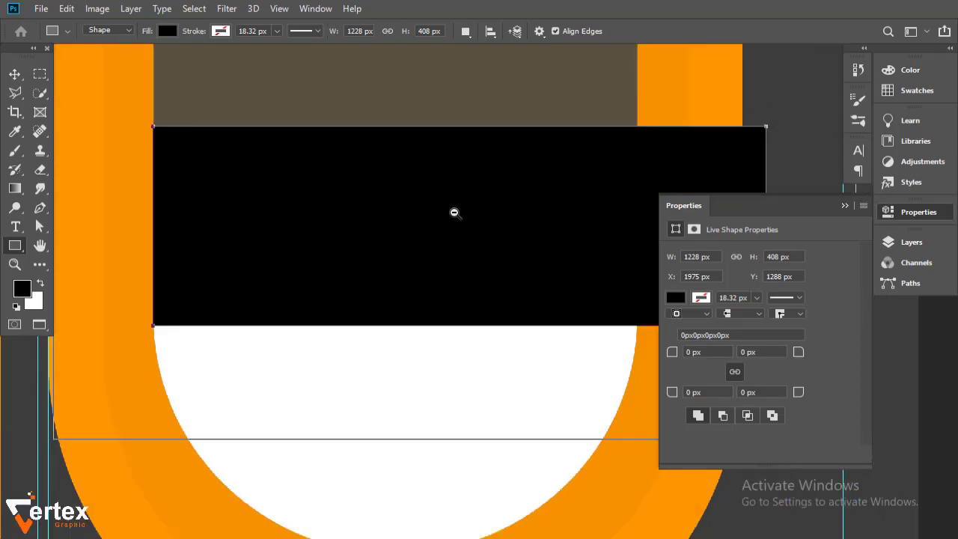
{"action": "left_click", "coordinate": [454, 213], "text": "alt"}
{"action": "left_click", "coordinate": [454, 212], "text": "alt"}
{"action": "left_click", "coordinate": [438, 241], "text": "alt"}
{"action": "left_click_drag", "start_coordinate": [417, 285], "coordinate": [349, 327]}
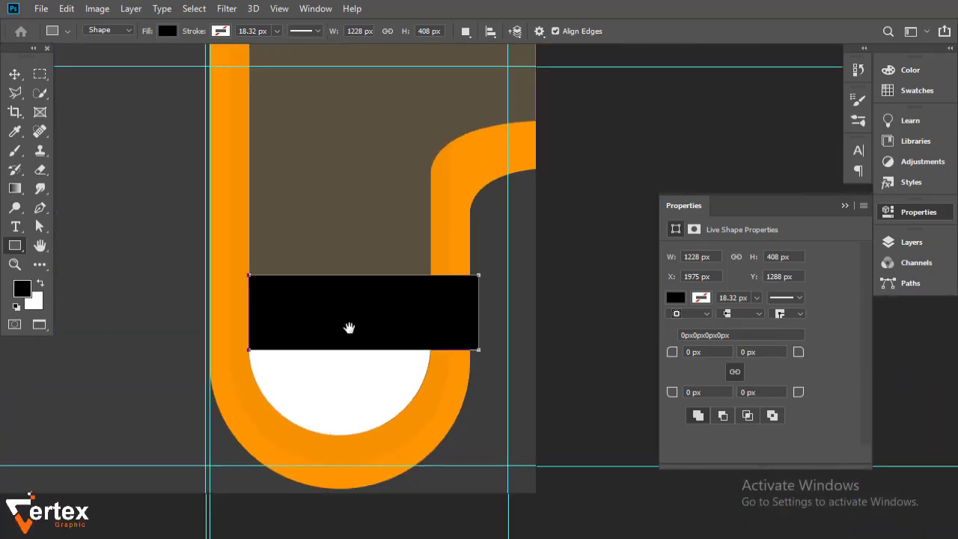
{"action": "key", "text": "ctrl+t"}
{"action": "left_click_drag", "start_coordinate": [497, 305], "coordinate": [603, 304]}
{"action": "key", "text": "Return"}
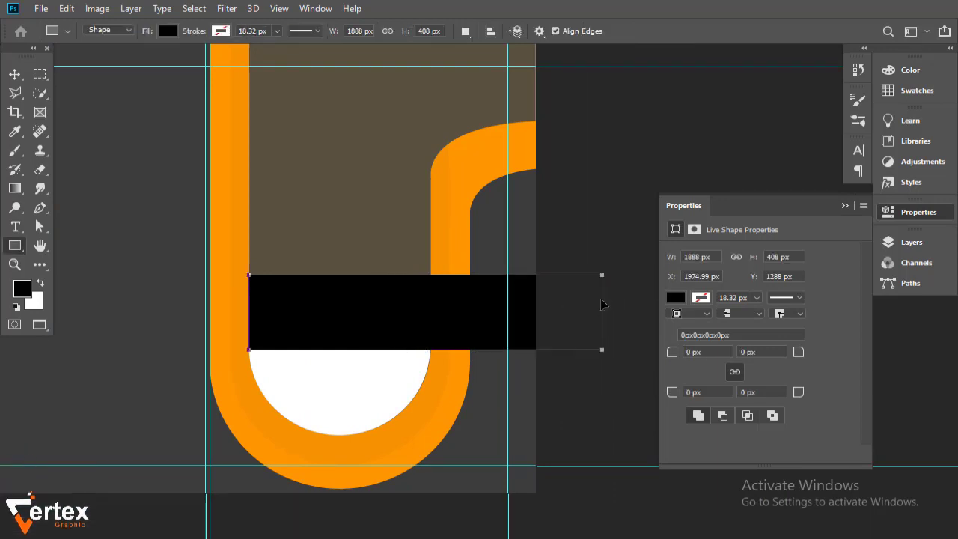
Change the stretched rectangle's fill to white so it matches the rounded end below.
{"action": "left_click", "coordinate": [676, 298]}
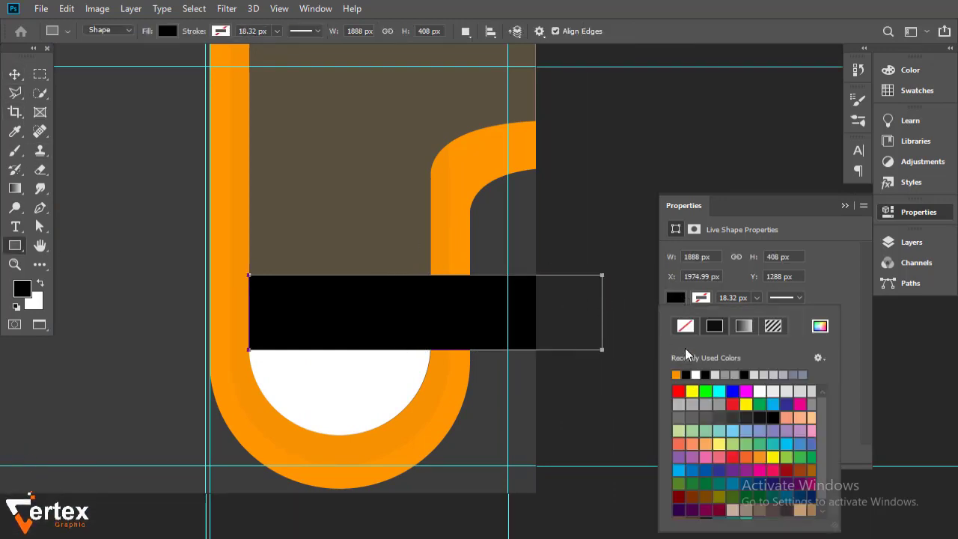
{"action": "left_click", "coordinate": [695, 374]}
{"action": "left_click", "coordinate": [845, 205]}
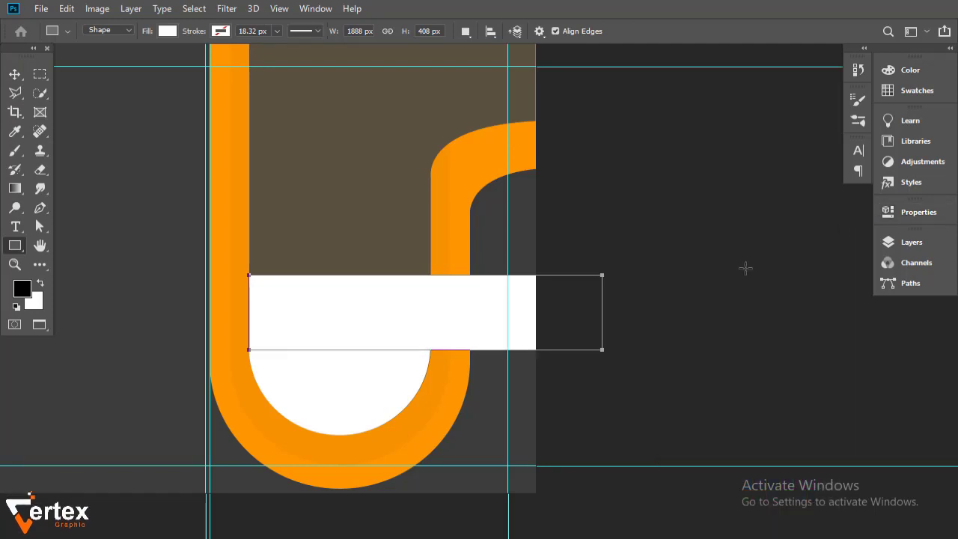
{"action": "left_click", "coordinate": [15, 73]}
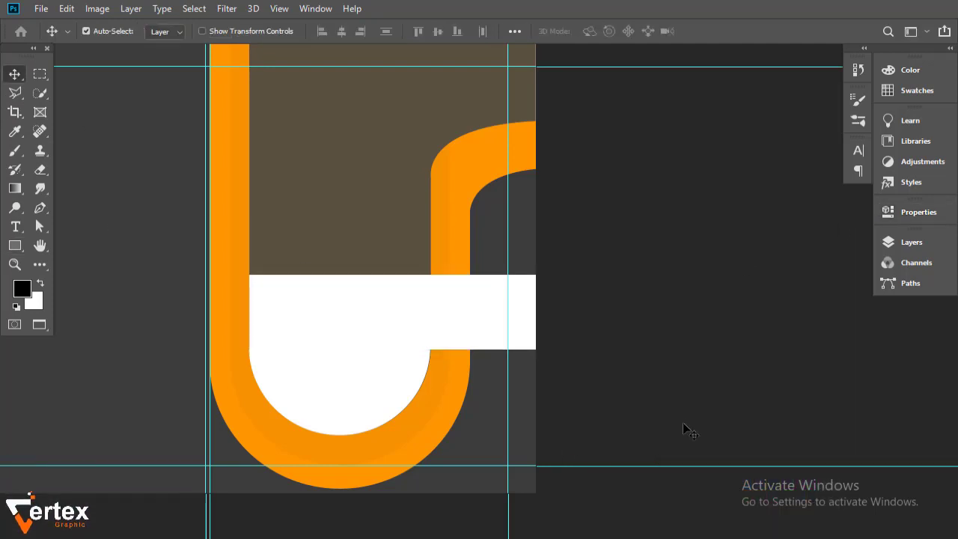
Draw a rounded rectangle about 2235 by 542 px across the brown area above the white band, extending beyond the canvas edge.
{"action": "left_click_drag", "start_coordinate": [339, 328], "coordinate": [509, 413]}
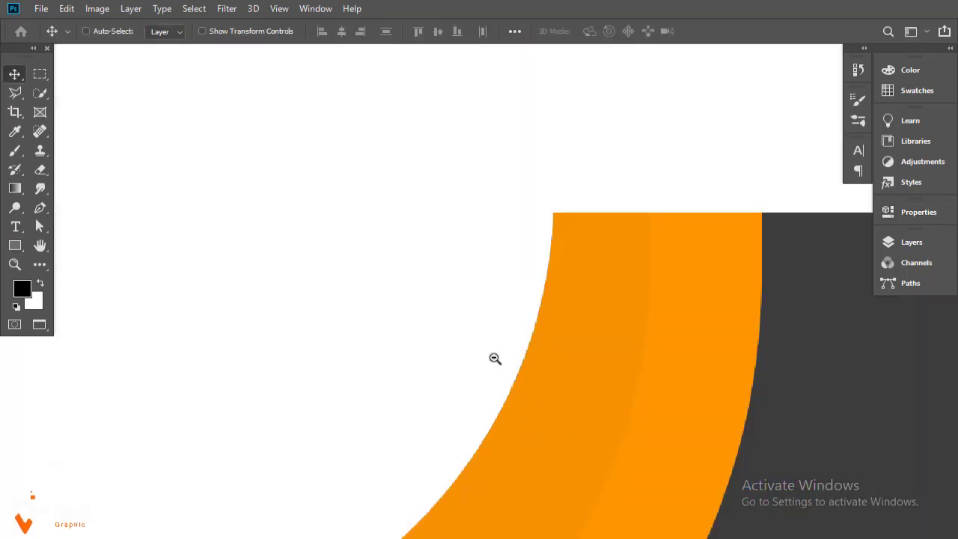
{"action": "left_click", "coordinate": [495, 359], "text": "alt"}
{"action": "left_click", "coordinate": [494, 360], "text": "alt"}
{"action": "left_click", "coordinate": [495, 359], "text": "alt"}
{"action": "left_click_drag", "start_coordinate": [497, 321], "coordinate": [456, 432]}
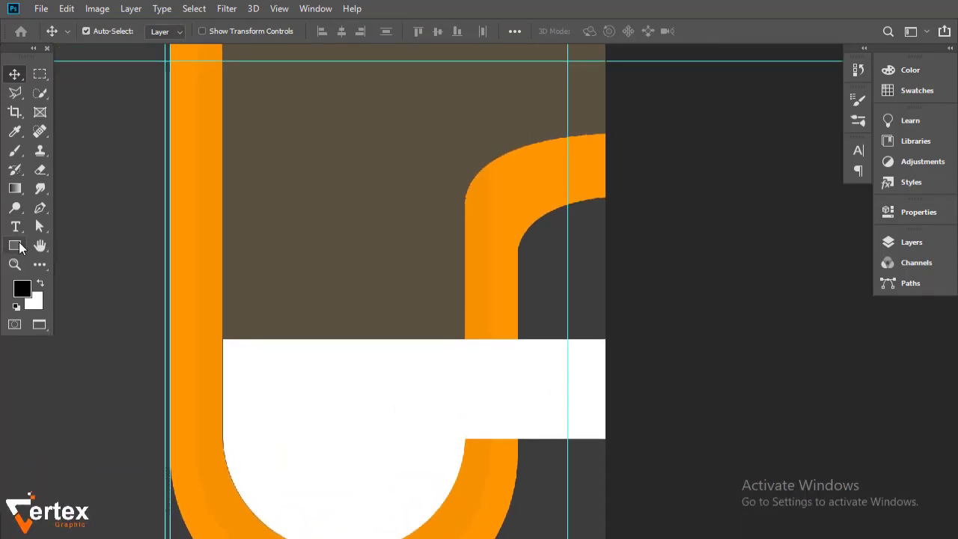
{"action": "left_click", "coordinate": [20, 248]}
{"action": "left_click", "coordinate": [82, 258]}
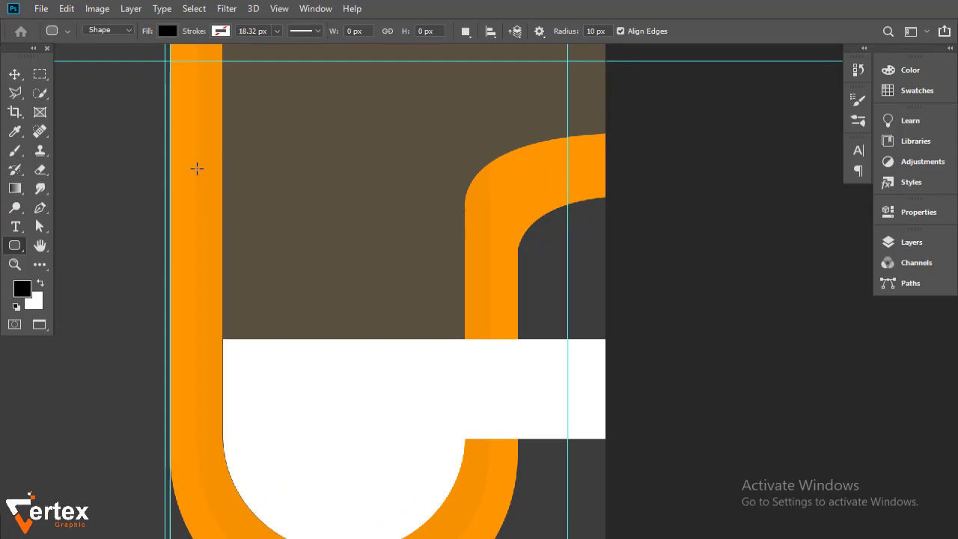
{"action": "left_click_drag", "start_coordinate": [197, 168], "coordinate": [755, 301]}
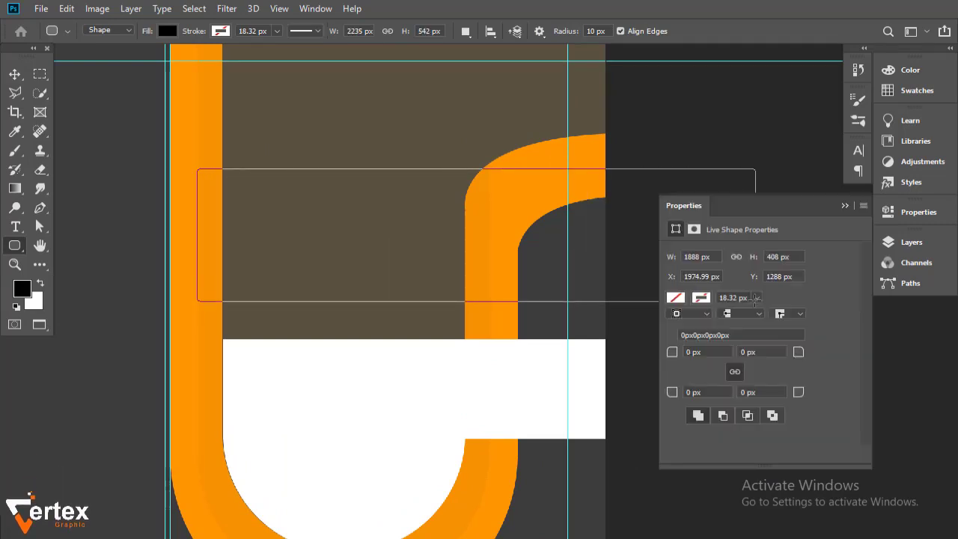
Fill the new rounded rectangle with white and raise all its corner radii to 271 px.
{"action": "left_click", "coordinate": [675, 298]}
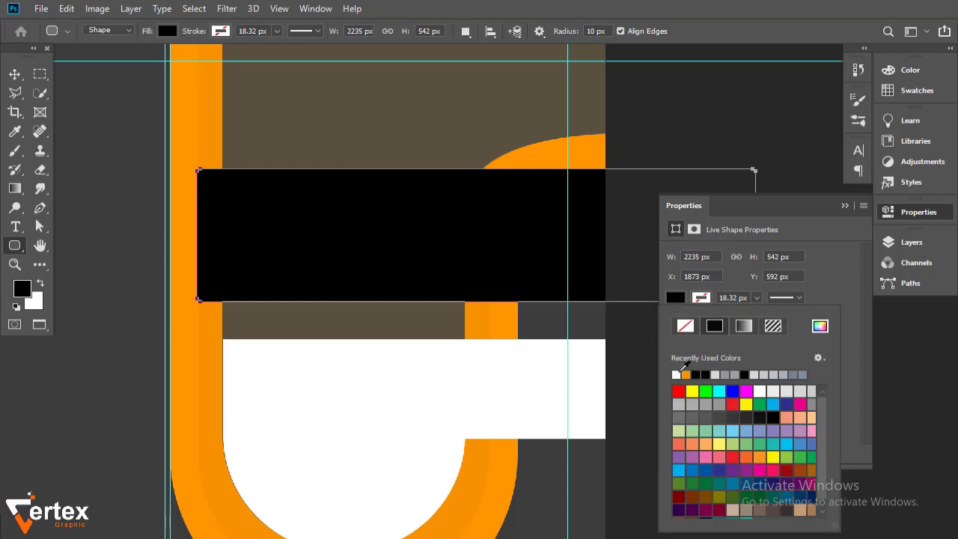
{"action": "left_click", "coordinate": [676, 374]}
{"action": "left_click", "coordinate": [872, 241]}
{"action": "left_click", "coordinate": [846, 206]}
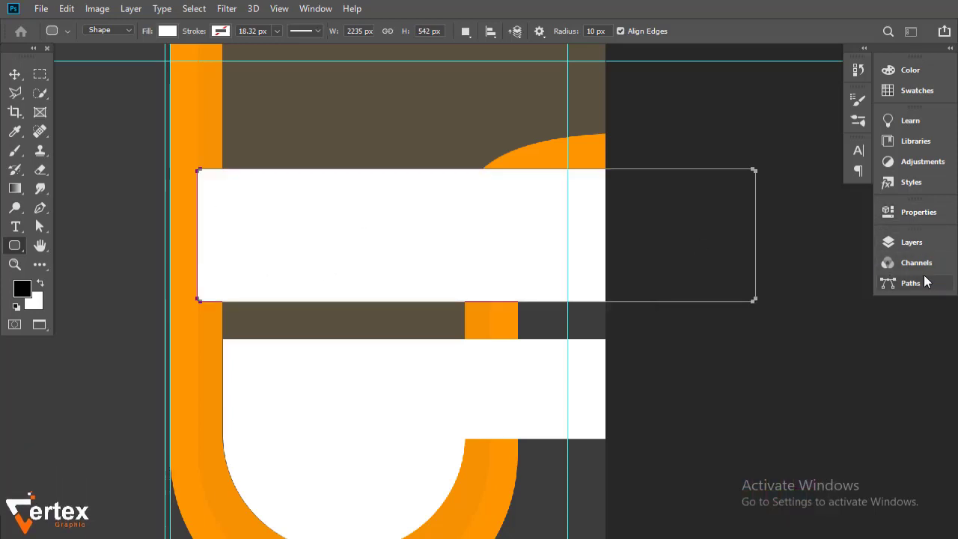
{"action": "left_click", "coordinate": [917, 212]}
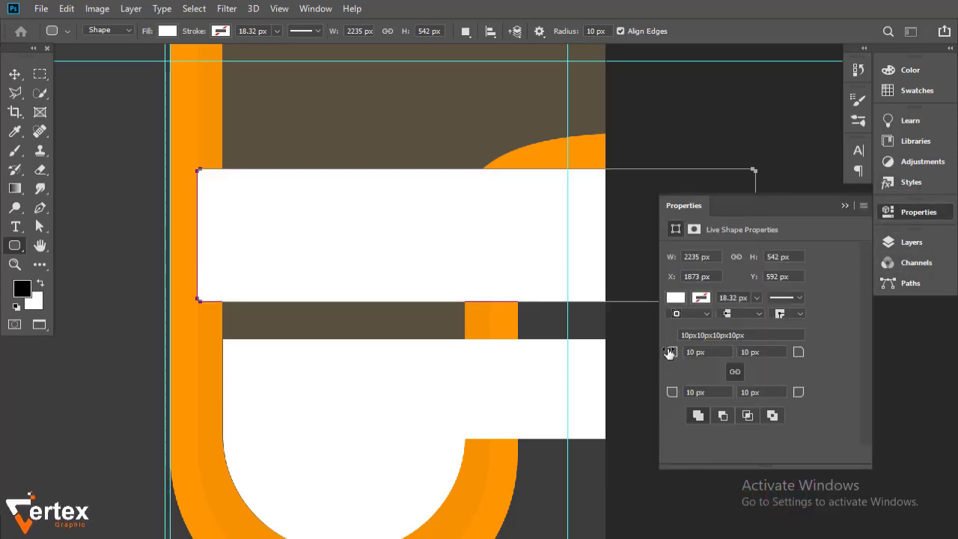
{"action": "left_click_drag", "start_coordinate": [671, 352], "coordinate": [947, 356]}
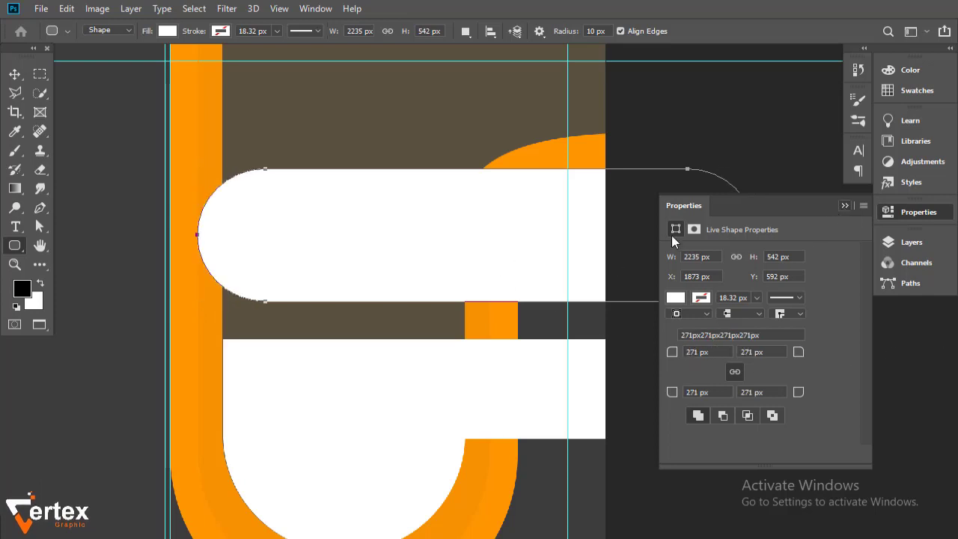
Move the white pill shape right so its rounded end overlaps the brown area just above the white band.
{"action": "left_click", "coordinate": [6, 78]}
{"action": "left_click_drag", "start_coordinate": [405, 235], "coordinate": [585, 262]}
{"action": "scroll", "coordinate": [482, 277], "scroll_direction": "down", "scroll_amount": 1}
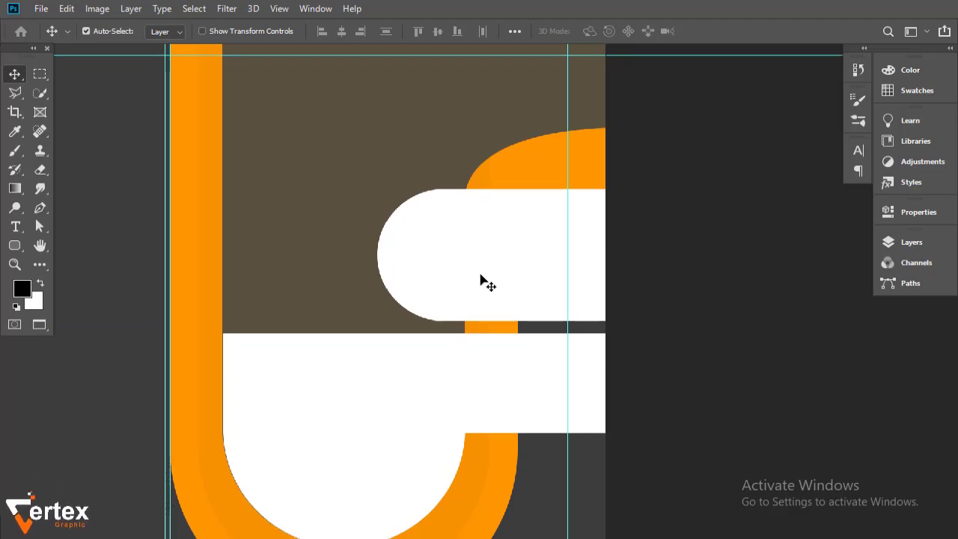
{"action": "left_click_drag", "start_coordinate": [476, 283], "coordinate": [491, 283]}
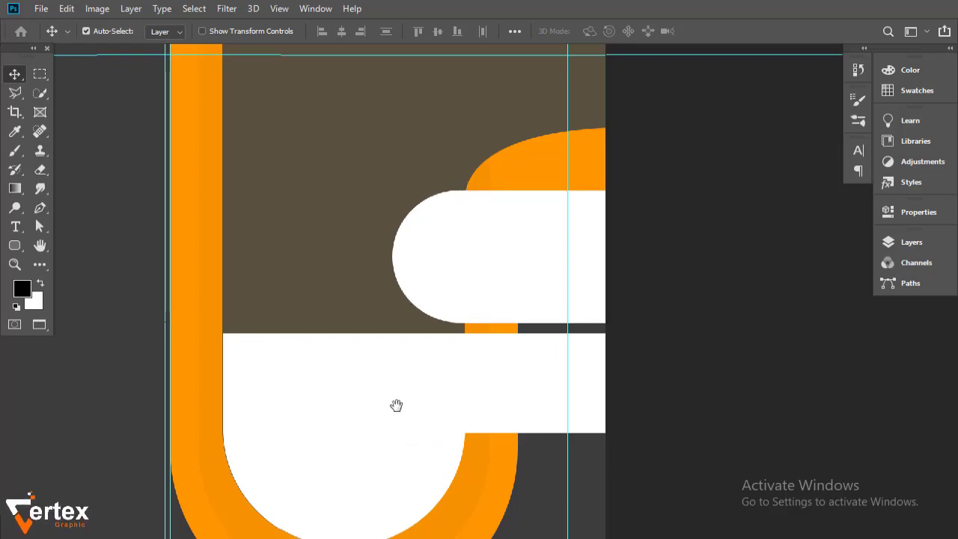
{"action": "left_click_drag", "start_coordinate": [396, 405], "coordinate": [391, 325]}
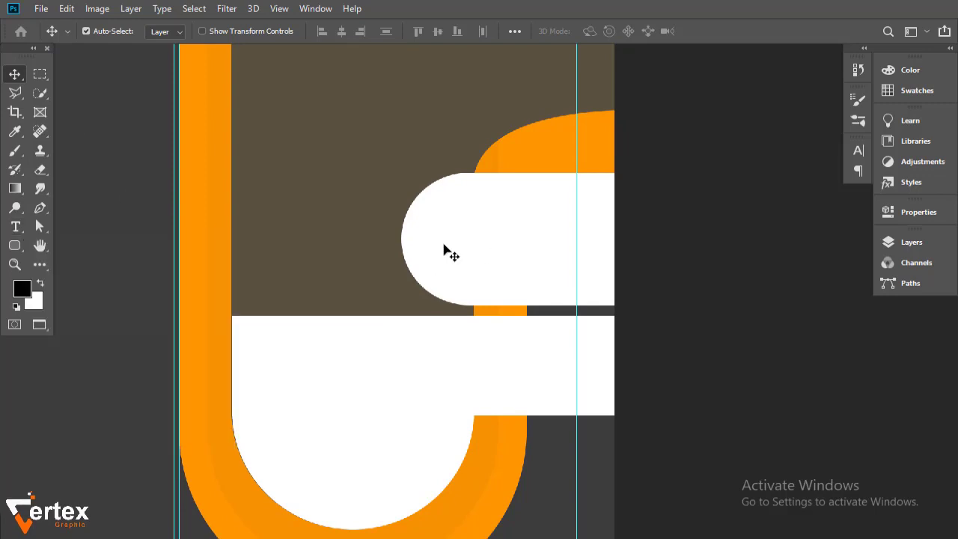
Try a reduced fill opacity on the white pill shape and restore it to 100%.
{"action": "left_click", "coordinate": [907, 242]}
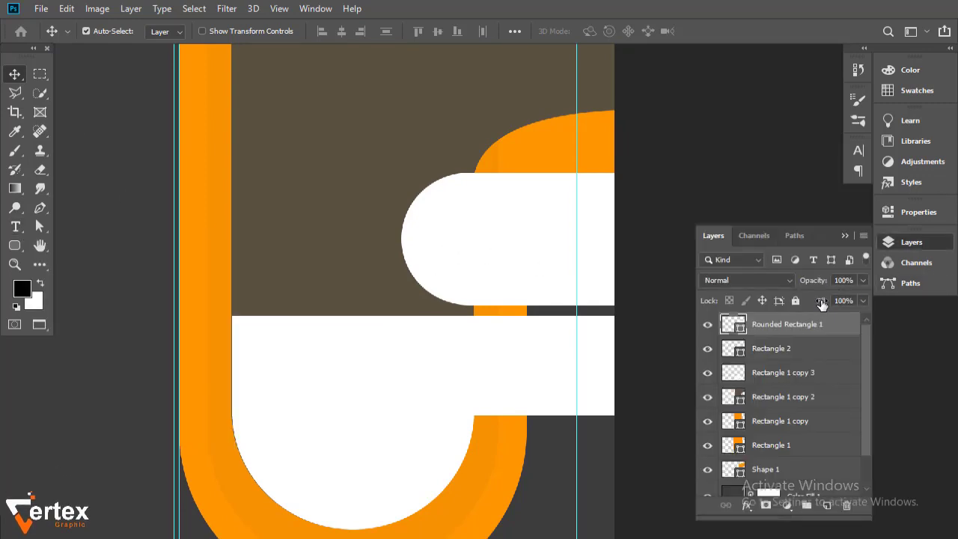
{"action": "left_click_drag", "start_coordinate": [821, 303], "coordinate": [819, 306]}
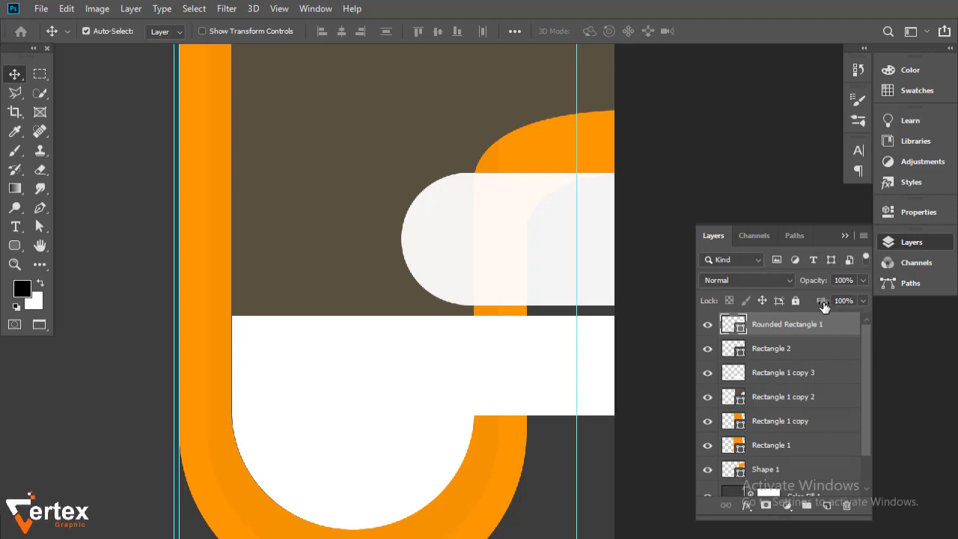
{"action": "left_click_drag", "start_coordinate": [823, 305], "coordinate": [844, 305]}
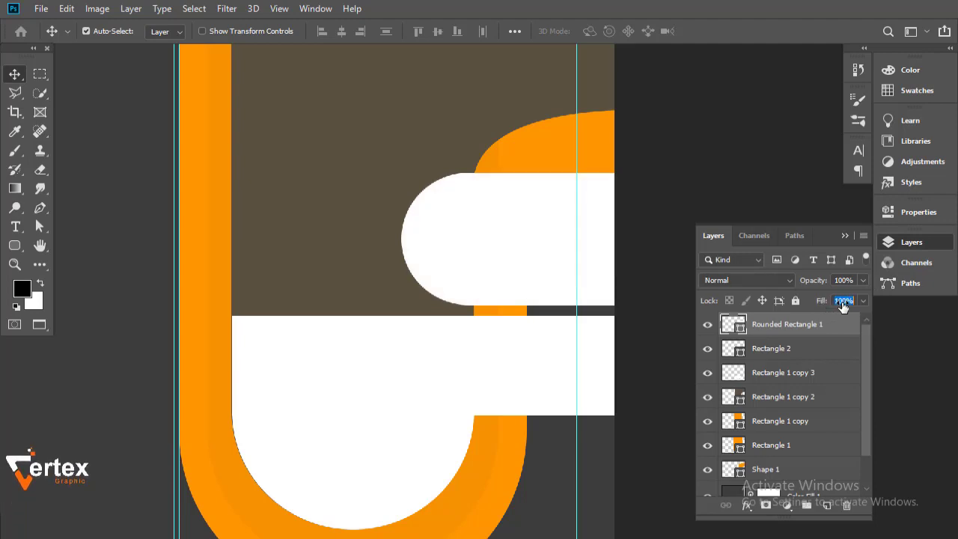
{"action": "left_click", "coordinate": [845, 236]}
Add the text COMPANY NAME in black on the white area below the pill shape.
{"action": "left_click", "coordinate": [40, 224]}
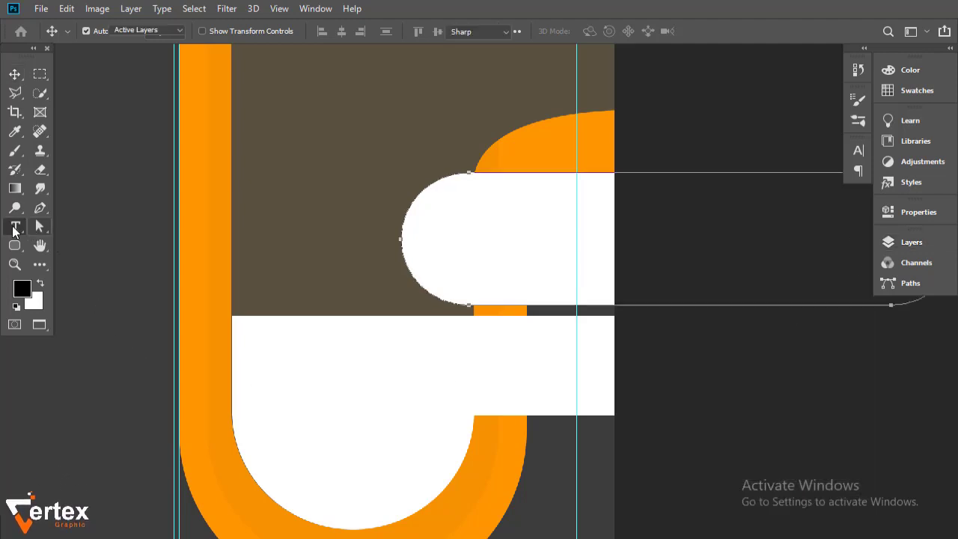
{"action": "left_click", "coordinate": [14, 228]}
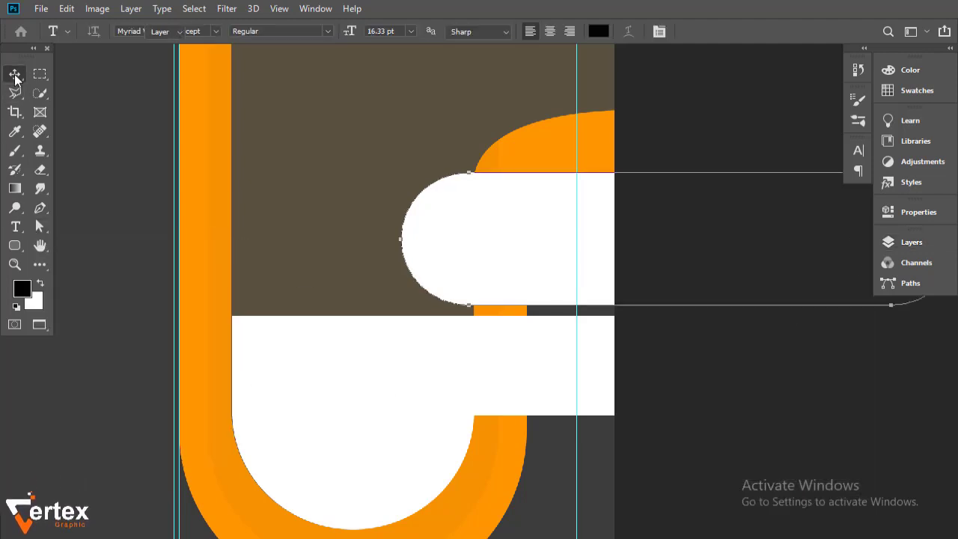
{"action": "left_click", "coordinate": [14, 73]}
{"action": "left_click", "coordinate": [14, 228]}
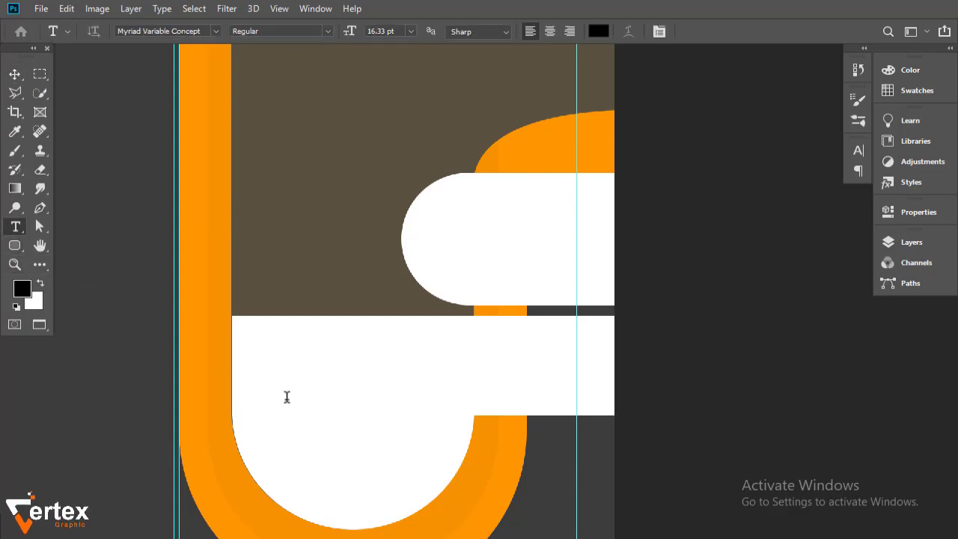
{"action": "left_click", "coordinate": [286, 397]}
{"action": "key", "text": "BackSpace"}
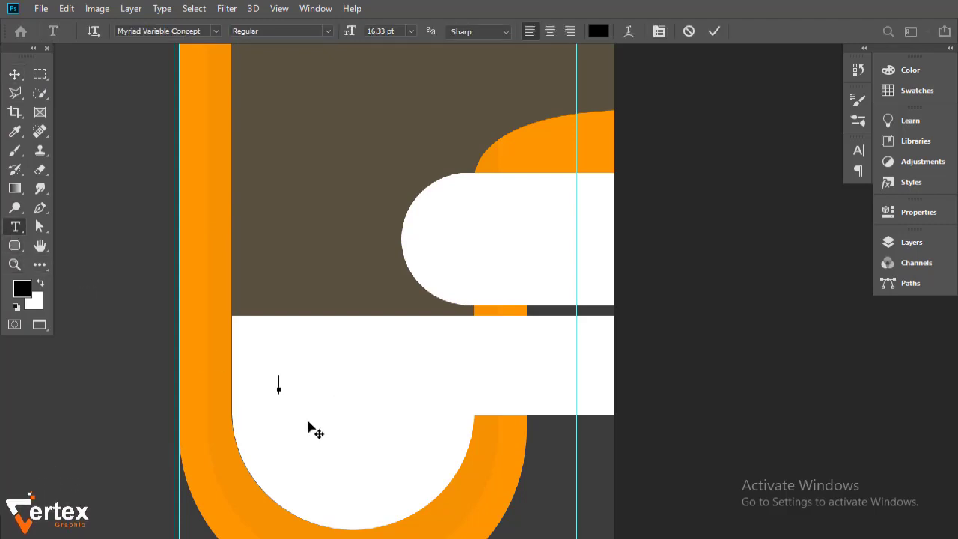
{"action": "type", "text": "جمعه"}
{"action": "type", "text": "COMPANY NAME"}
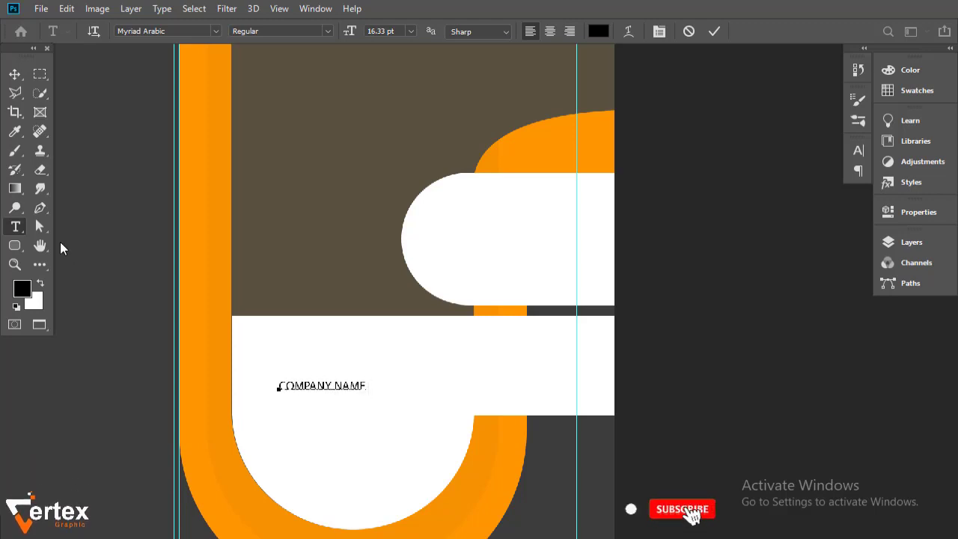
Enlarge the COMPANY NAME text to span the white band and align its end with the right vertical guide.
{"action": "left_click", "coordinate": [12, 75]}
{"action": "key", "text": "ctrl+t"}
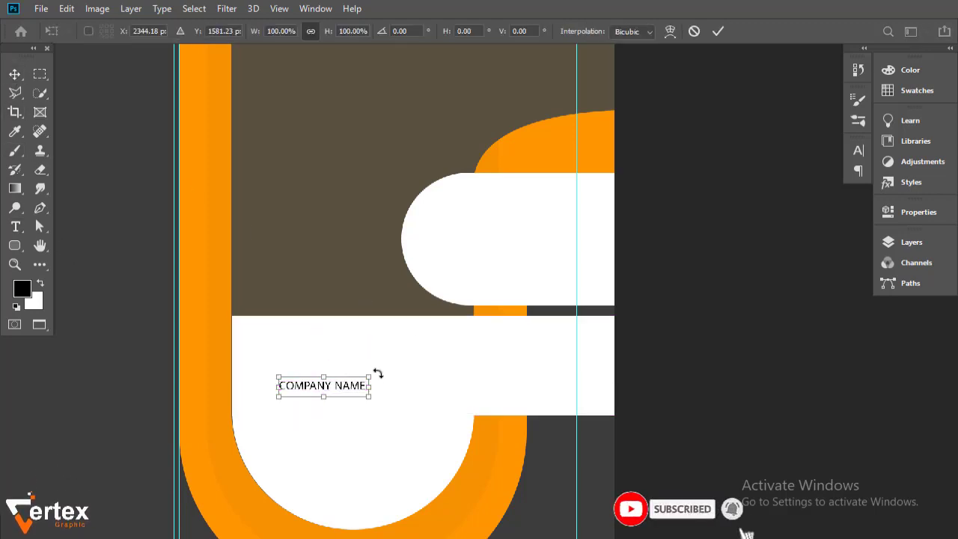
{"action": "mouse_move", "coordinate": [570, 298]}
{"action": "left_mouse_down"}
{"action": "mouse_move", "coordinate": [633, 282]}
{"action": "mouse_move", "coordinate": [571, 304]}
{"action": "mouse_move", "coordinate": [583, 305]}
{"action": "left_mouse_up"}
{"action": "left_click_drag", "start_coordinate": [407, 364], "coordinate": [407, 356]}
{"action": "left_click_drag", "start_coordinate": [585, 349], "coordinate": [590, 348]}
{"action": "left_click_drag", "start_coordinate": [283, 316], "coordinate": [276, 321]}
{"action": "key", "text": "Return"}
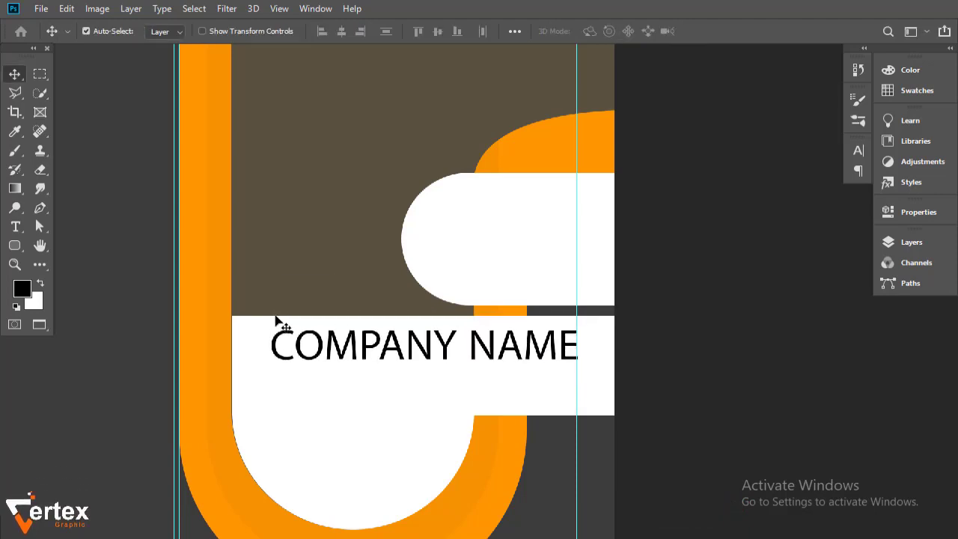
{"action": "key", "text": "Down"}
{"action": "key", "text": "Left"}
{"action": "key", "text": "Left"}
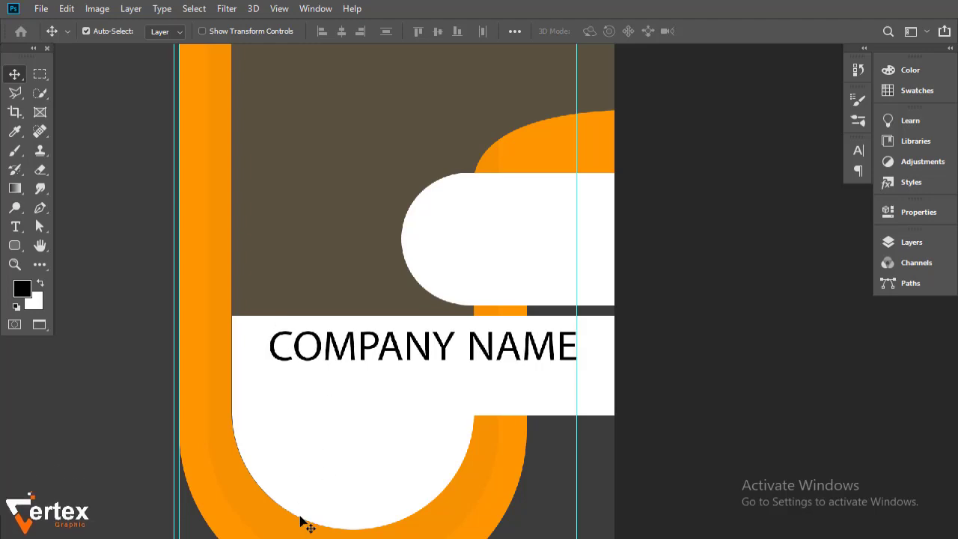
Place the skyscraper photo over the brown area at 8.04% scale and clip it to the brown shape.
{"action": "scroll", "coordinate": [390, 303], "scroll_direction": "down", "scroll_amount": 1}
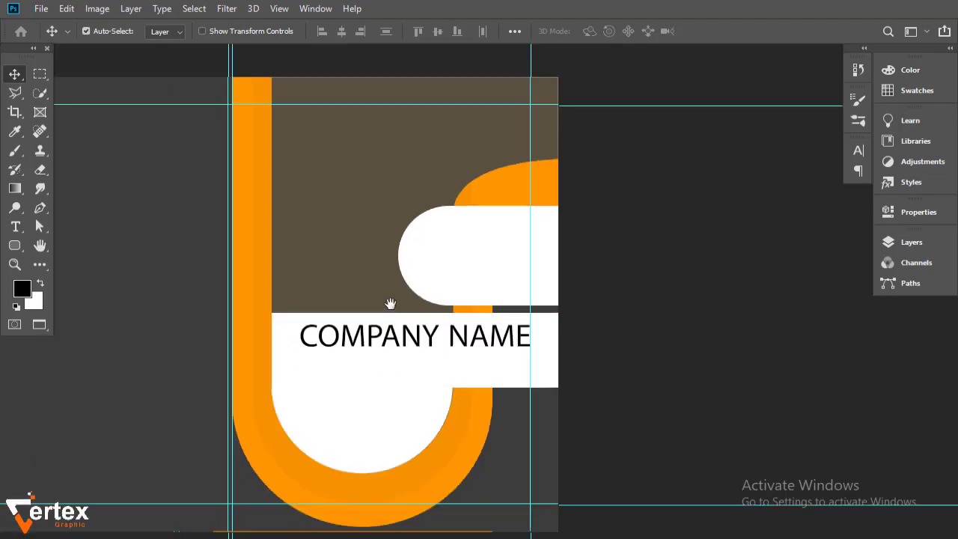
{"action": "scroll", "coordinate": [404, 310], "scroll_direction": "down", "scroll_amount": 2}
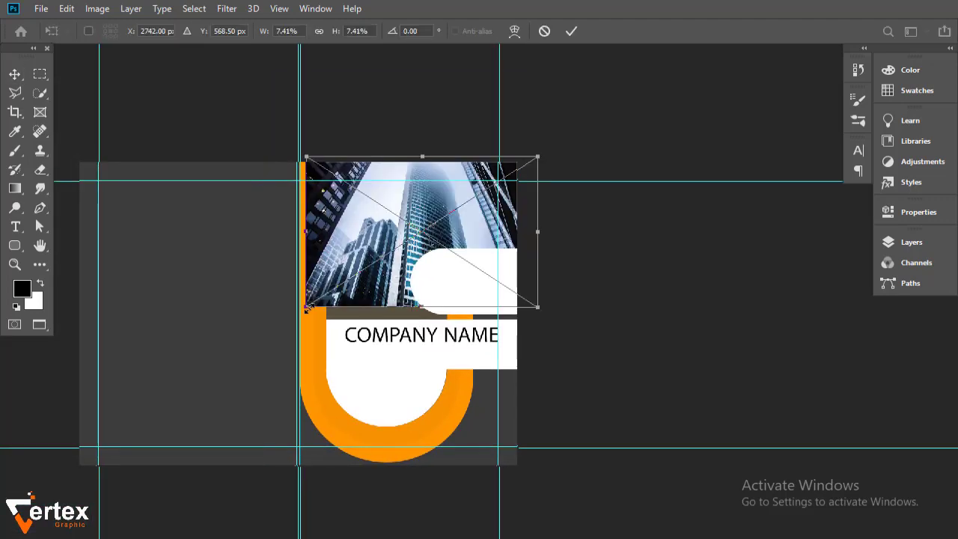
{"action": "left_click_drag", "start_coordinate": [304, 318], "coordinate": [294, 333]}
{"action": "key", "text": "Return"}
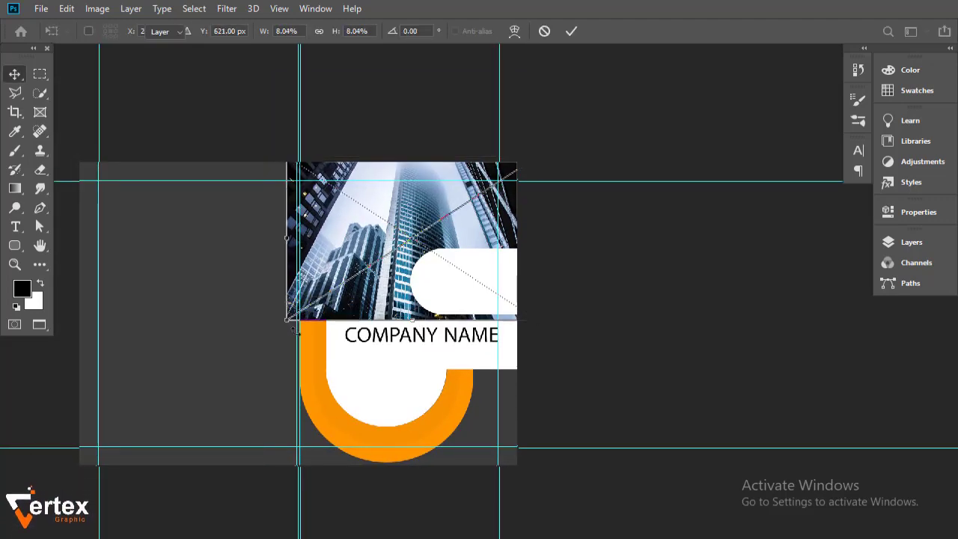
{"action": "left_click", "coordinate": [914, 243]}
{"action": "left_click", "coordinate": [788, 438], "text": "alt"}
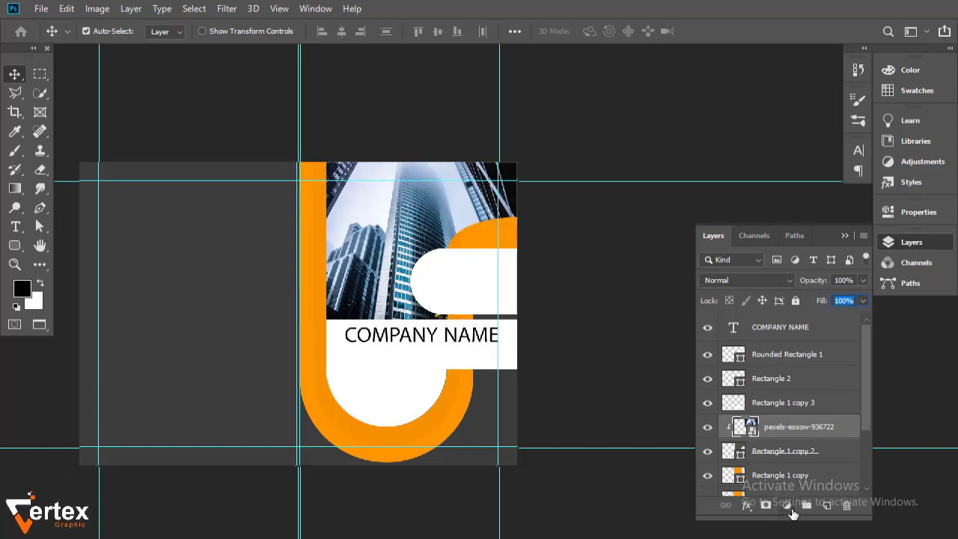
Add a Hue/Saturation adjustment clipped to the skyscraper photo and set its saturation to -100.
{"action": "left_click", "coordinate": [790, 507]}
{"action": "left_click", "coordinate": [816, 366]}
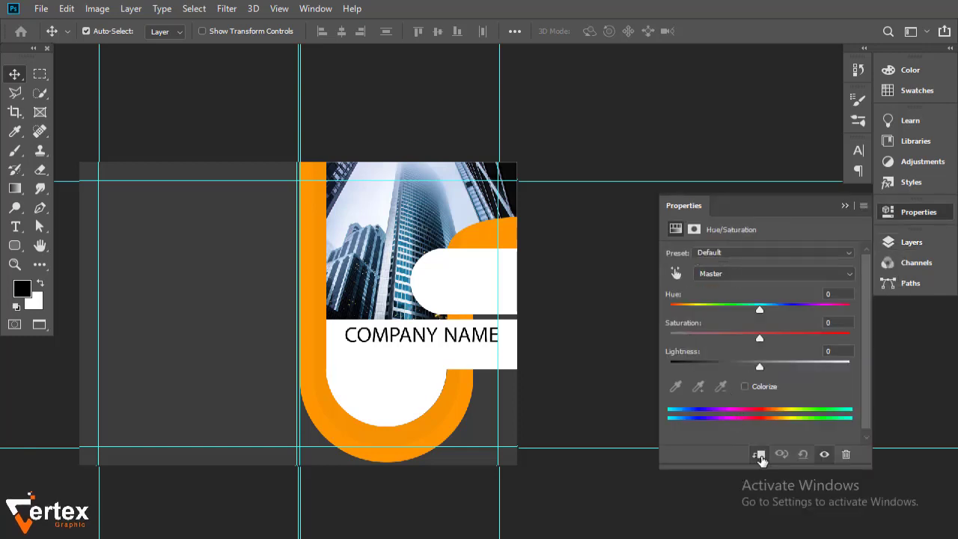
{"action": "left_click_drag", "start_coordinate": [759, 338], "coordinate": [644, 357]}
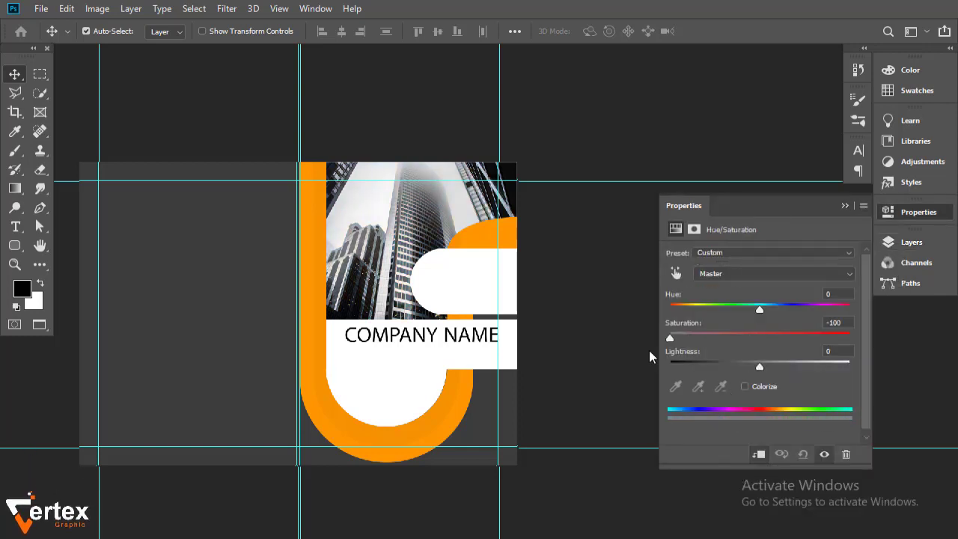
{"action": "left_click", "coordinate": [850, 211]}
Enlarge the skyscraper photo within its clipped area and try a Perspective transform that narrows its top edge.
{"action": "left_click", "coordinate": [906, 241]}
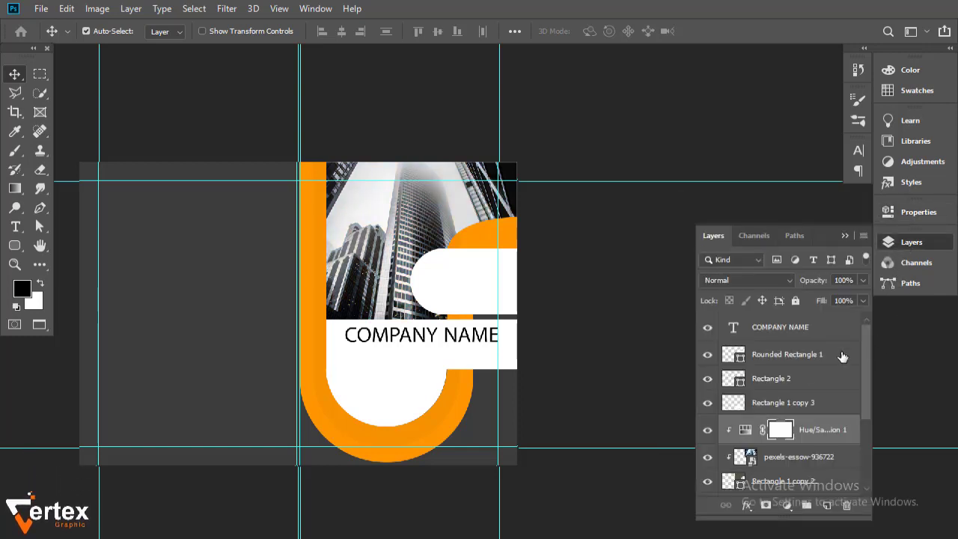
{"action": "left_click", "coordinate": [767, 466]}
{"action": "key", "text": "ctrl+t"}
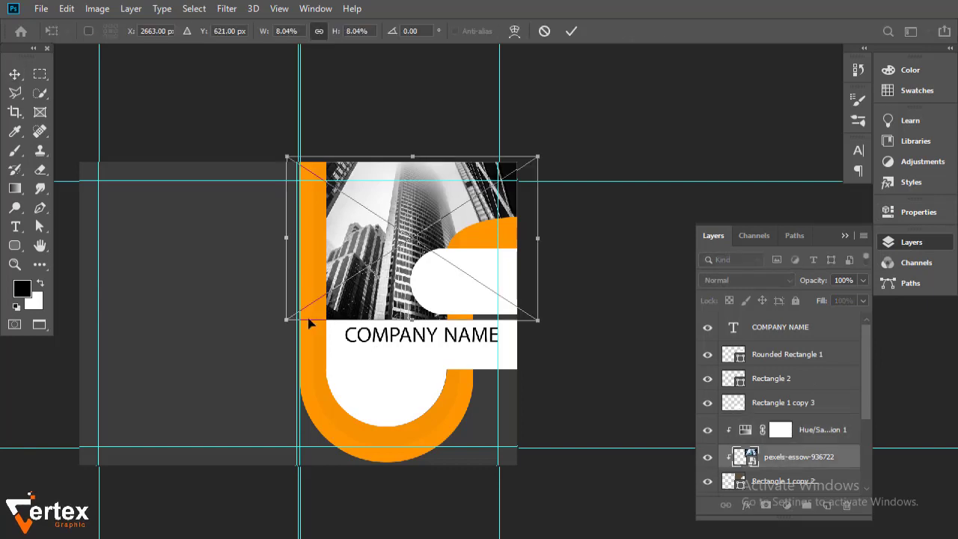
{"action": "left_click_drag", "start_coordinate": [310, 323], "coordinate": [246, 358]}
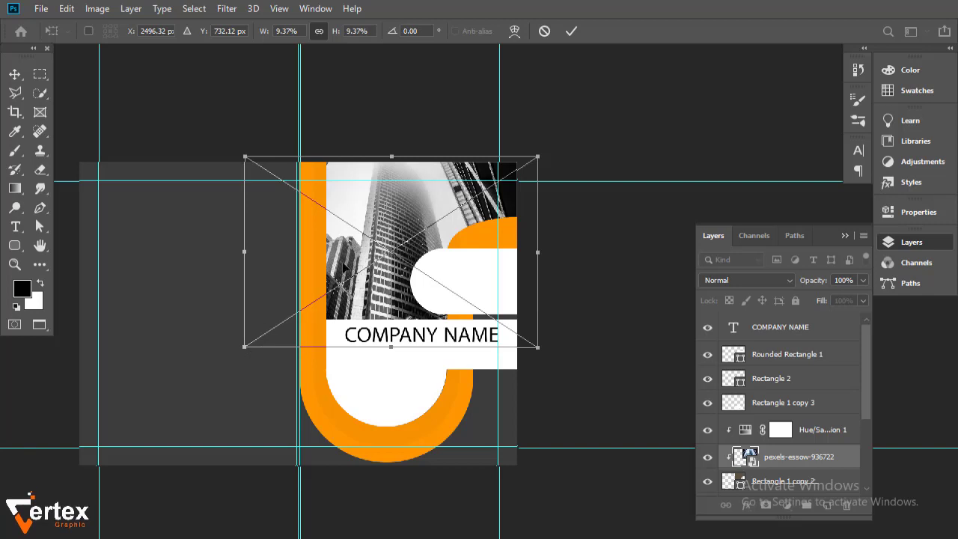
{"action": "right_click", "coordinate": [360, 195]}
{"action": "left_click", "coordinate": [359, 186]}
{"action": "left_click_drag", "start_coordinate": [250, 163], "coordinate": [269, 166]}
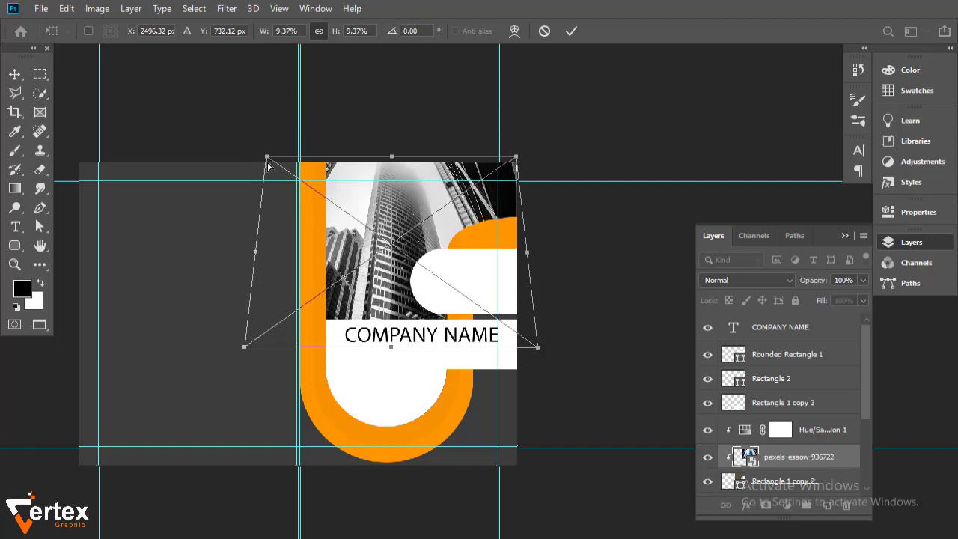
{"action": "key", "text": "Escape"}
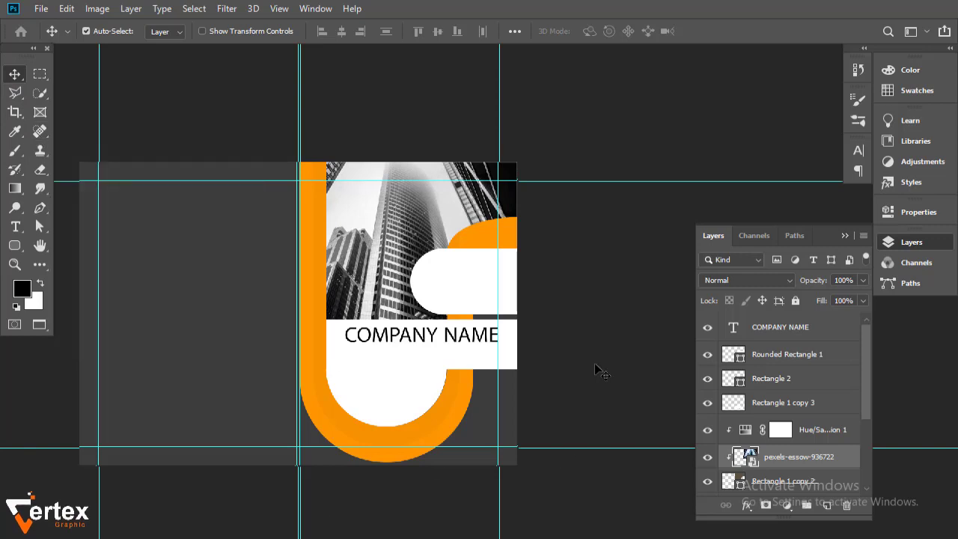
Merge the Rectangle 2 and Rectangle 1 copy 3 layers into one white shape and check it by toggling its visibility.
{"action": "left_click", "coordinate": [503, 375]}
{"action": "left_click_drag", "start_coordinate": [530, 332], "coordinate": [564, 300]}
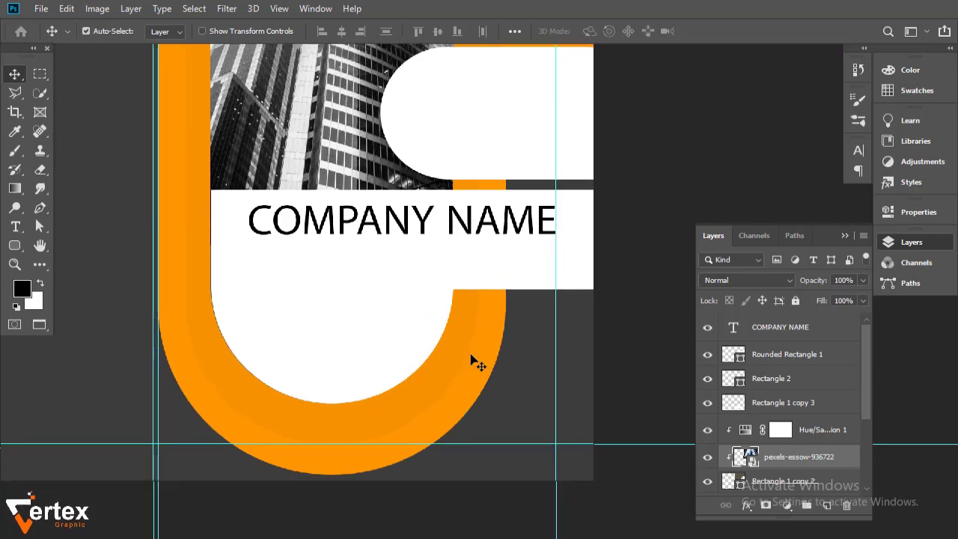
{"action": "key", "text": "ctrl+minus"}
{"action": "left_click_drag", "start_coordinate": [457, 272], "coordinate": [443, 343]}
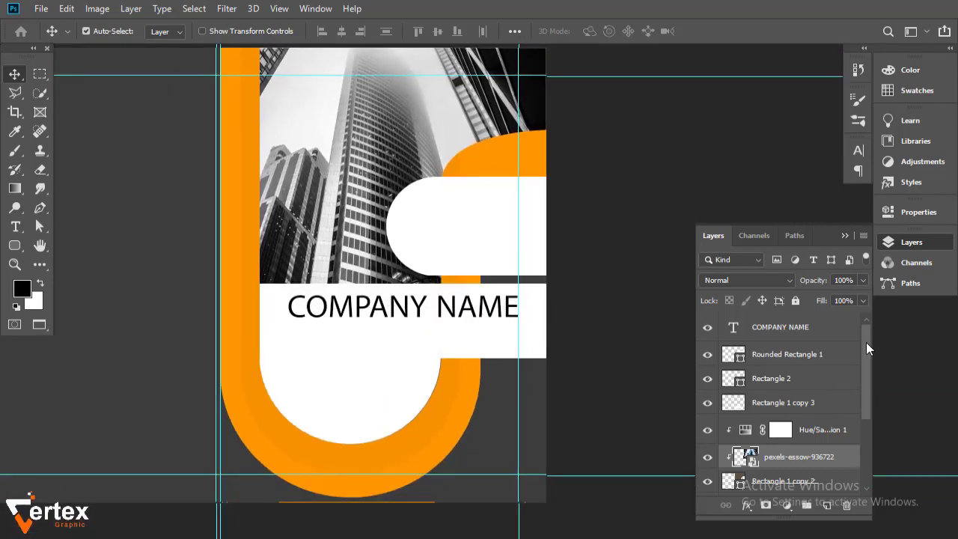
{"action": "left_click", "coordinate": [783, 401]}
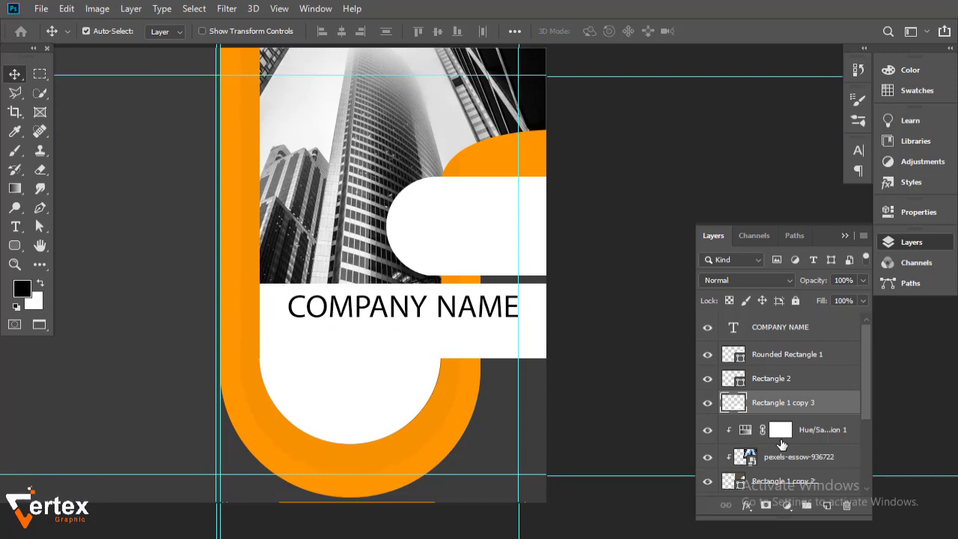
{"action": "left_click", "coordinate": [707, 379]}
{"action": "left_click", "coordinate": [707, 379]}
{"action": "left_click", "coordinate": [781, 380], "text": "ctrl"}
{"action": "right_click", "coordinate": [782, 380]}
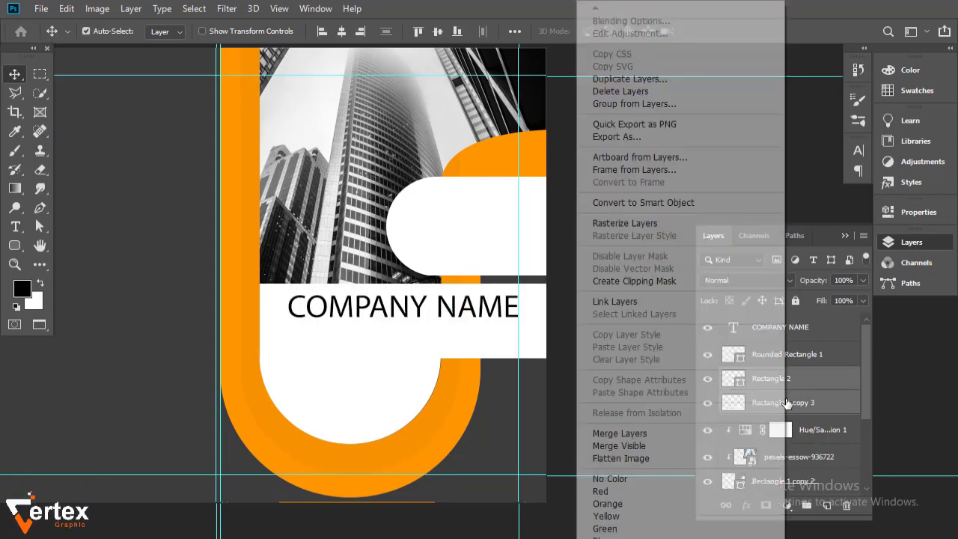
{"action": "left_click", "coordinate": [644, 490]}
{"action": "left_click", "coordinate": [708, 381]}
{"action": "left_click", "coordinate": [707, 382]}
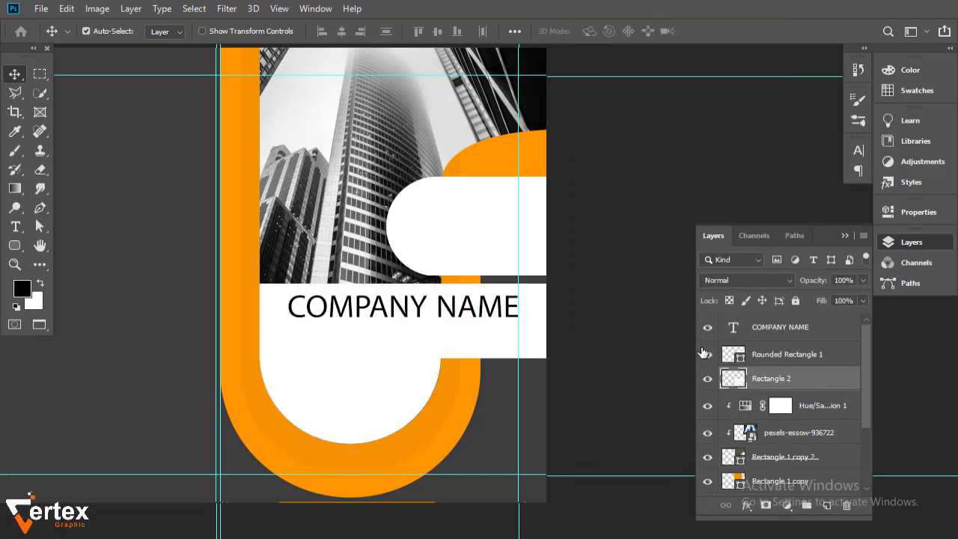
Toggle the white pill shape's visibility to identify it, and add a new empty layer directly beneath the merged white shape.
{"action": "left_click", "coordinate": [706, 354]}
{"action": "left_click", "coordinate": [706, 354]}
{"action": "left_click", "coordinate": [827, 505]}
{"action": "scroll", "coordinate": [510, 387], "scroll_direction": "down", "scroll_amount": 1}
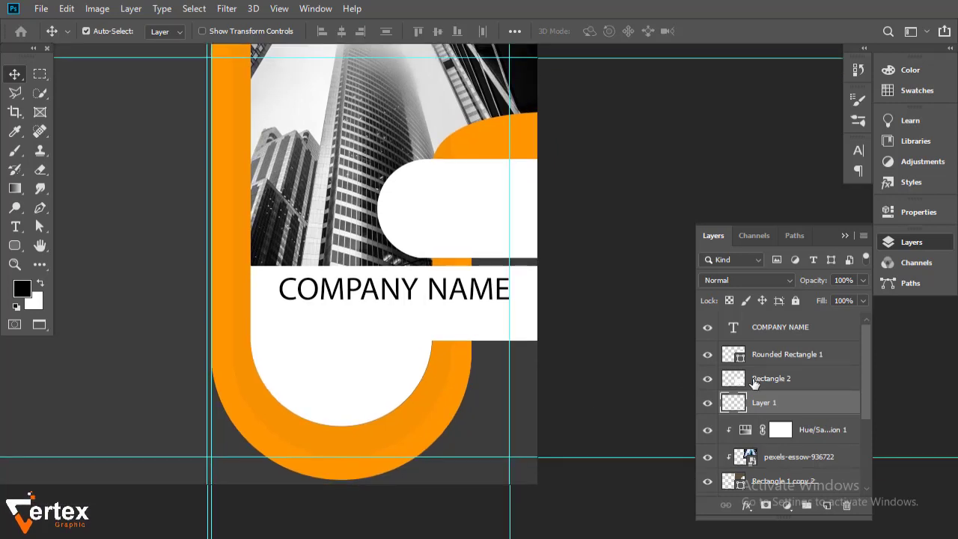
Load the merged white shape's outline as a selection and invert it, keeping the new empty layer active.
{"action": "left_click", "coordinate": [14, 150]}
{"action": "scroll", "coordinate": [467, 346], "scroll_direction": "up", "scroll_amount": 1}
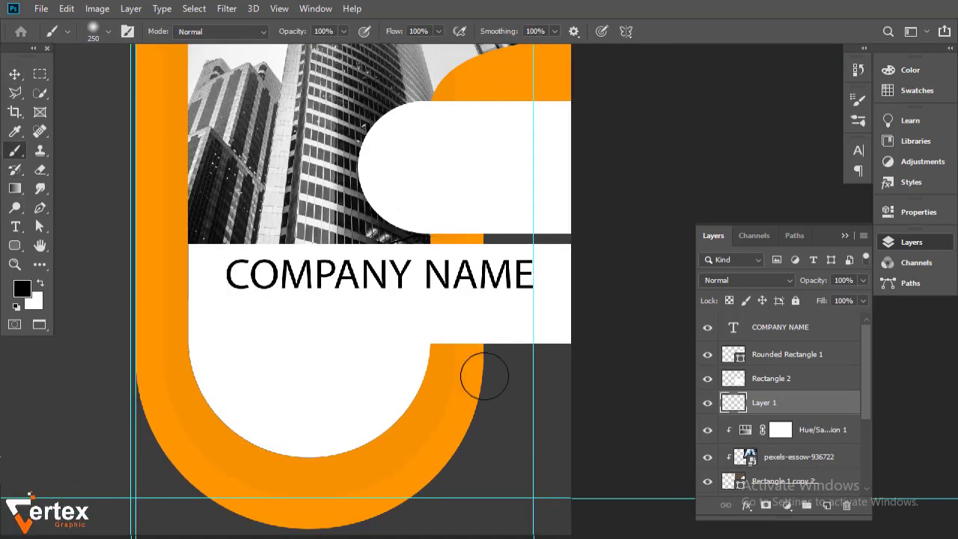
{"action": "left_click", "coordinate": [738, 384], "text": "ctrl"}
{"action": "key", "text": "m"}
{"action": "right_click", "coordinate": [269, 244]}
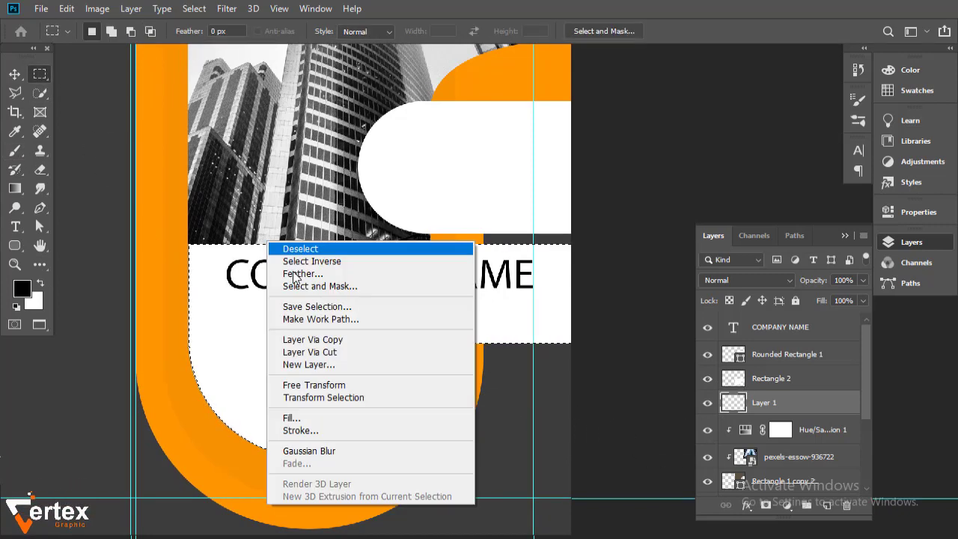
{"action": "left_click", "coordinate": [311, 261]}
Paint a soft black shadow with the 250 px brush along the white shape's lower edge and curve, and clear the selection.
{"action": "key", "text": "b"}
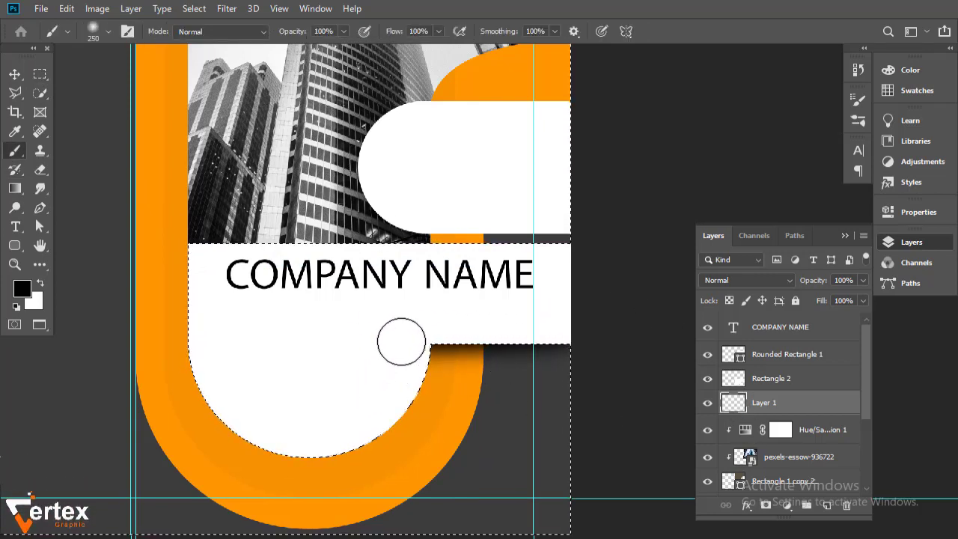
{"action": "mouse_move", "coordinate": [402, 368]}
{"action": "left_mouse_down"}
{"action": "mouse_move", "coordinate": [376, 422]}
{"action": "mouse_move", "coordinate": [301, 443]}
{"action": "left_mouse_up"}
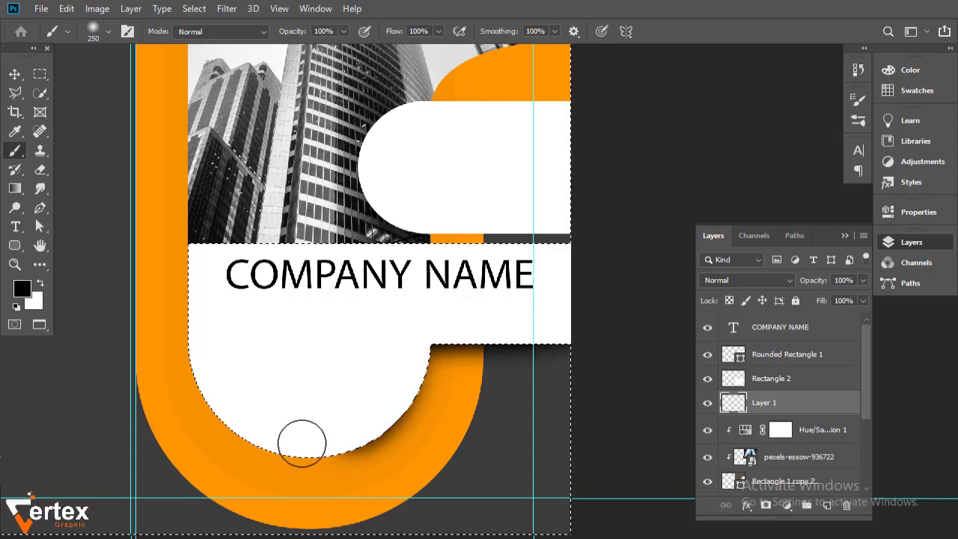
{"action": "key", "text": "ctrl+z"}
{"action": "mouse_move", "coordinate": [409, 340]}
{"action": "left_mouse_down"}
{"action": "mouse_move", "coordinate": [379, 416]}
{"action": "mouse_move", "coordinate": [316, 434]}
{"action": "mouse_move", "coordinate": [276, 432]}
{"action": "left_mouse_up"}
{"action": "mouse_move", "coordinate": [234, 409]}
{"action": "left_mouse_down"}
{"action": "mouse_move", "coordinate": [392, 380]}
{"action": "mouse_move", "coordinate": [404, 344]}
{"action": "mouse_move", "coordinate": [371, 415]}
{"action": "left_mouse_up"}
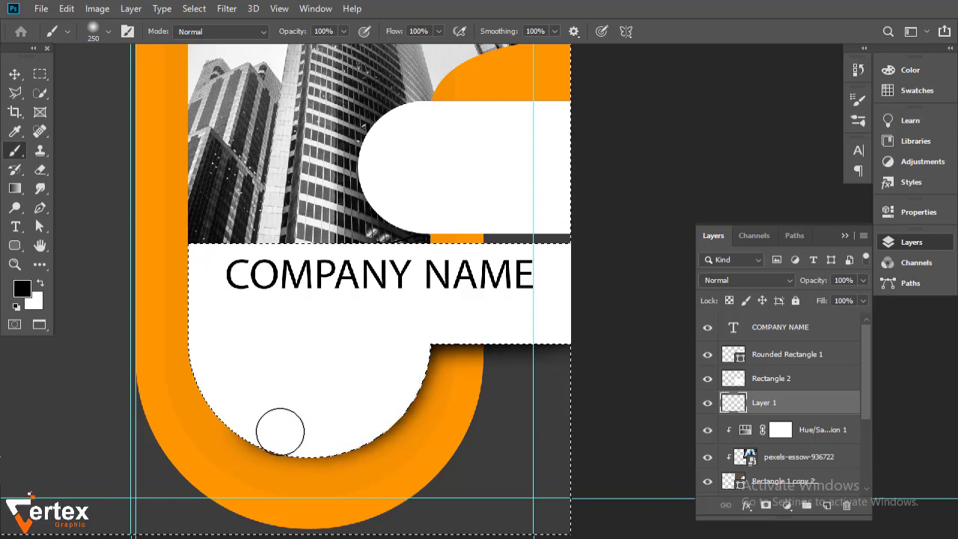
{"action": "mouse_move", "coordinate": [280, 432]}
{"action": "left_mouse_down"}
{"action": "mouse_move", "coordinate": [233, 395]}
{"action": "mouse_move", "coordinate": [255, 421]}
{"action": "mouse_move", "coordinate": [218, 339]}
{"action": "left_mouse_up"}
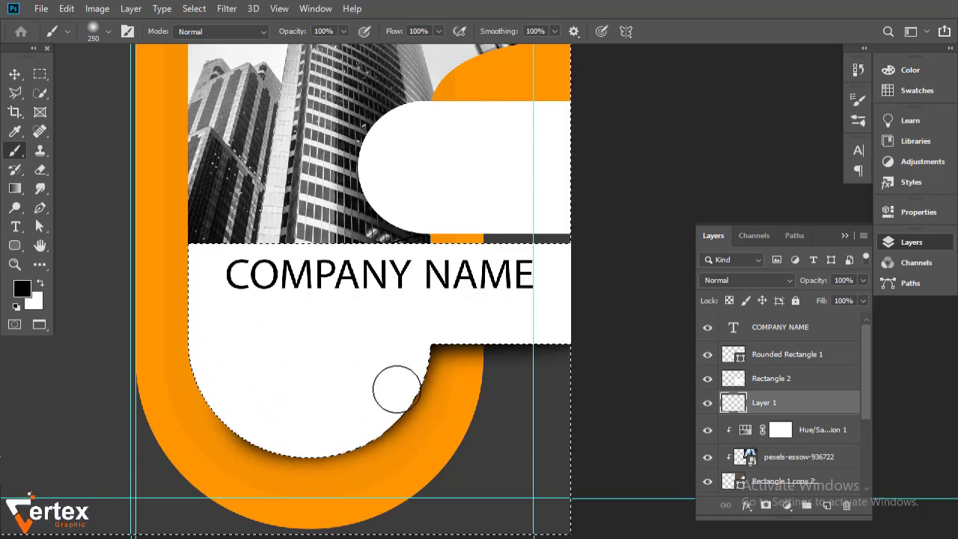
{"action": "key", "text": "ctrl+d"}
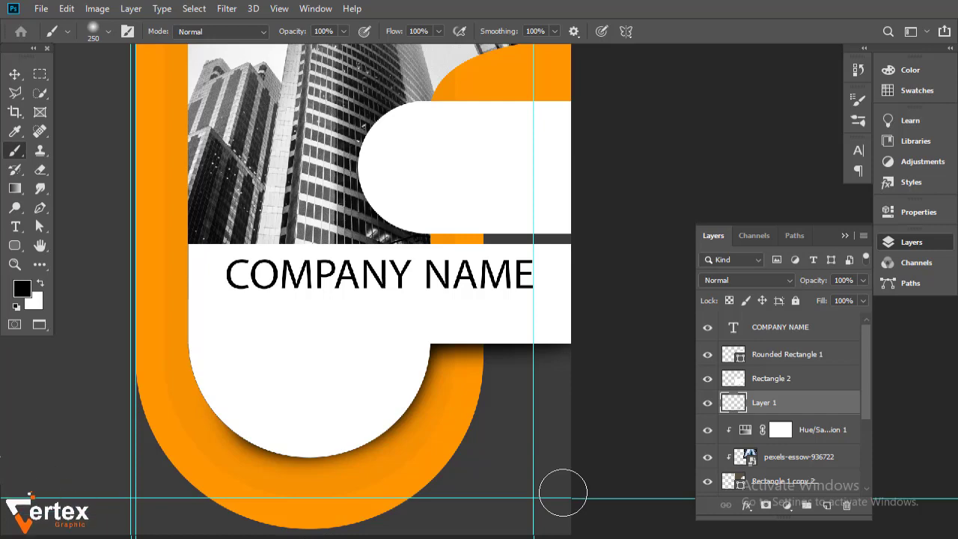
Apply a Gaussian Blur with a radius of 11.1 pixels to the painted shadow layer.
{"action": "left_click", "coordinate": [16, 74]}
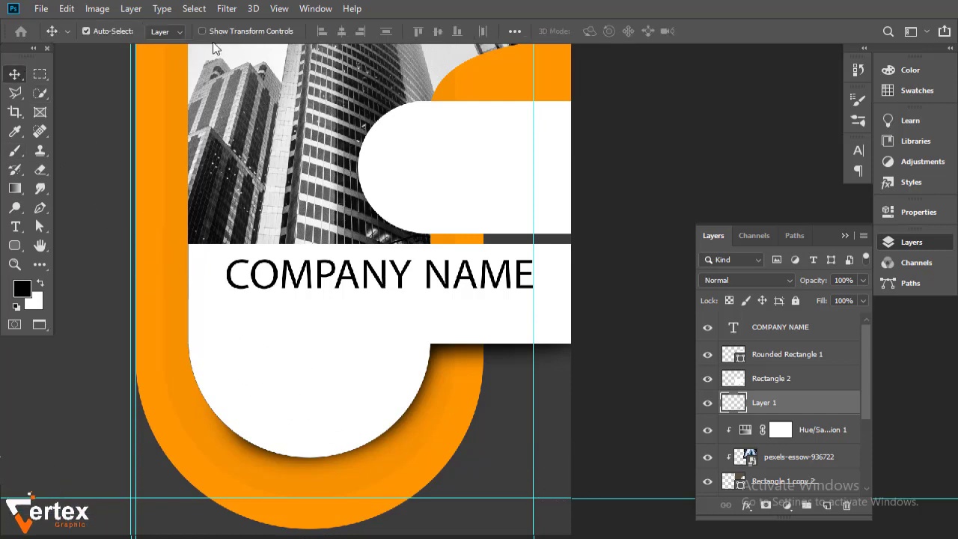
{"action": "left_click", "coordinate": [227, 8]}
{"action": "mouse_move", "coordinate": [281, 181]}
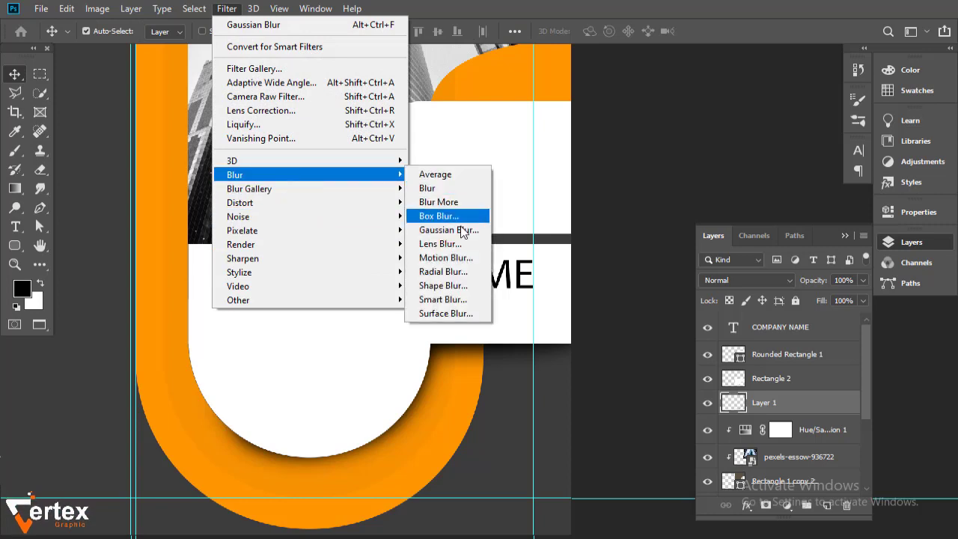
{"action": "left_click", "coordinate": [459, 229]}
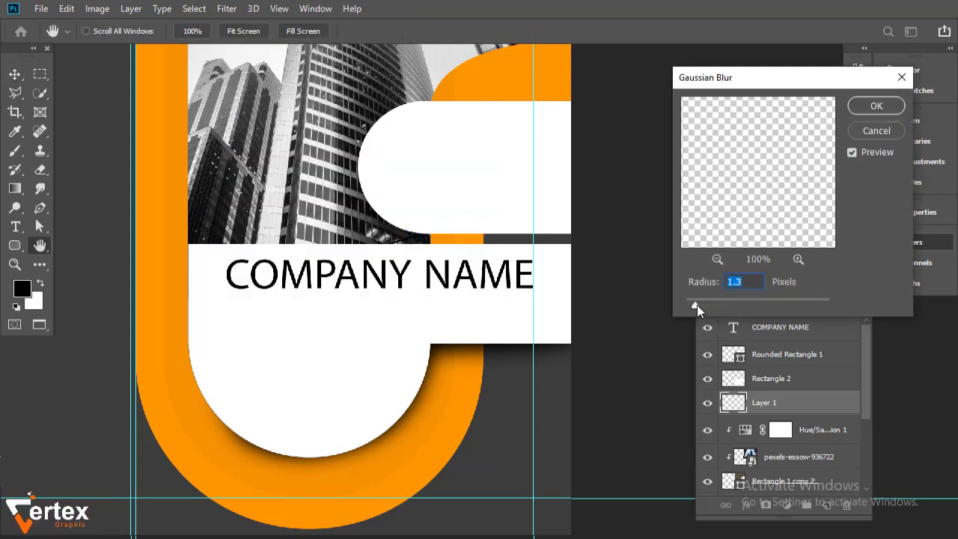
{"action": "left_click_drag", "start_coordinate": [696, 304], "coordinate": [746, 312]}
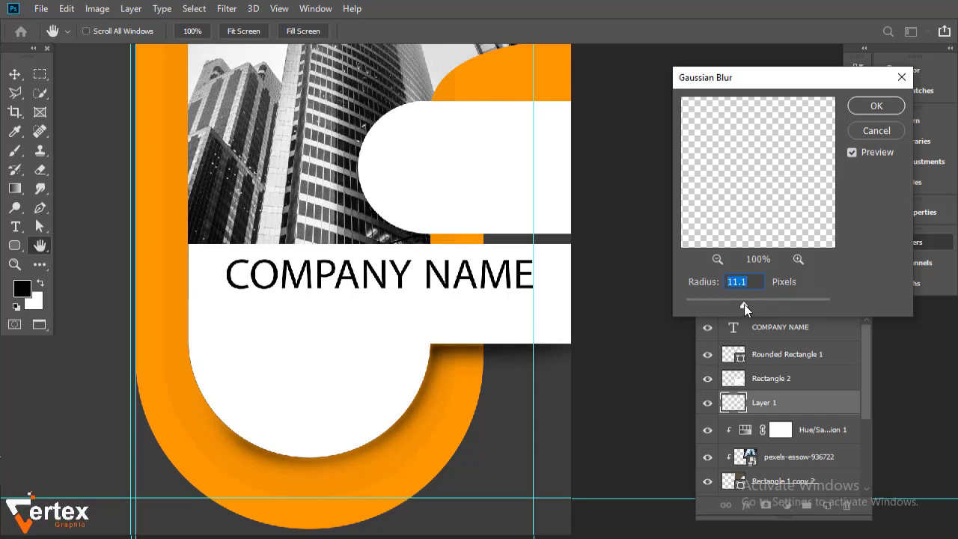
{"action": "left_click", "coordinate": [876, 106]}
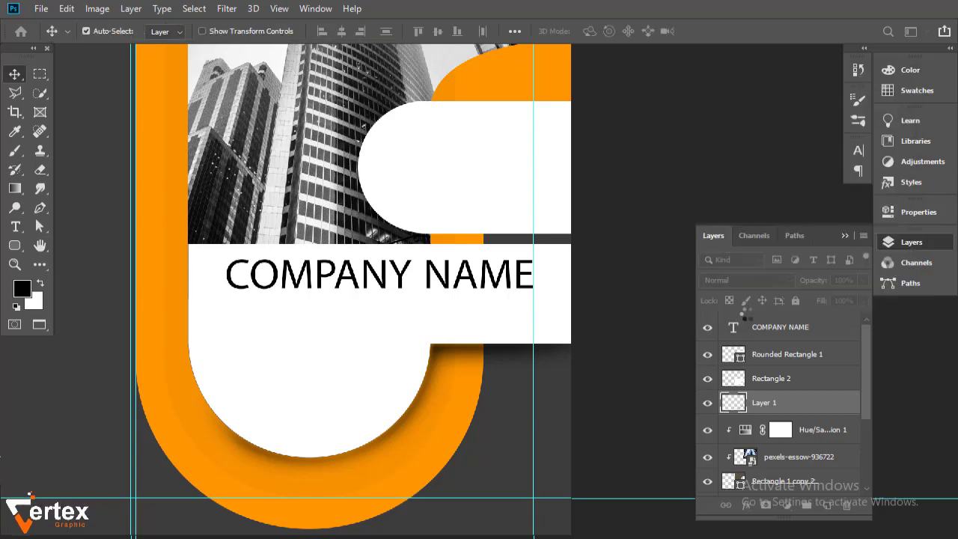
Examine the blurred shadow beneath the white shape up close and zoomed out, comparing it with its layer hidden and shown.
{"action": "left_click", "coordinate": [453, 378], "text": "ctrl"}
{"action": "left_click", "coordinate": [455, 394], "text": "ctrl"}
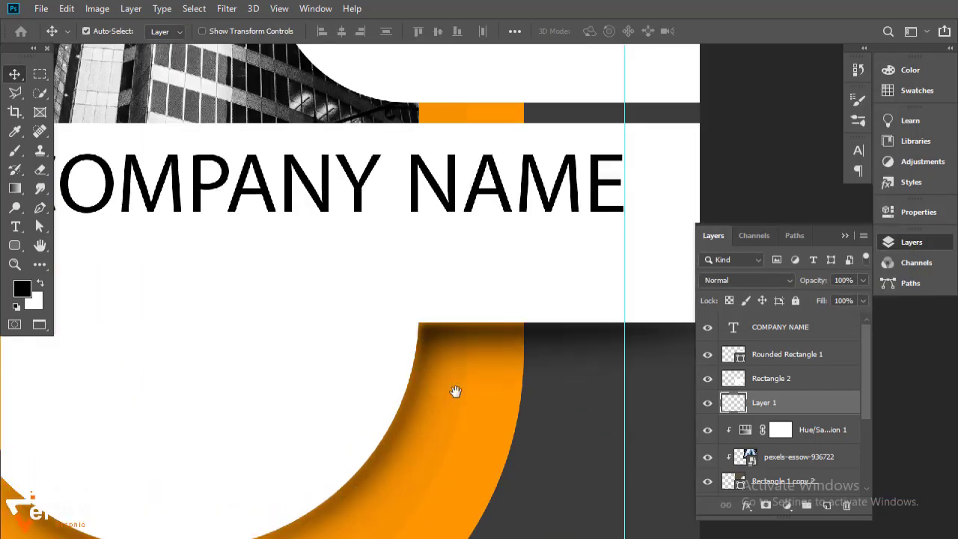
{"action": "key", "text": "ctrl"}
{"action": "left_click", "coordinate": [708, 404]}
{"action": "left_click", "coordinate": [707, 404]}
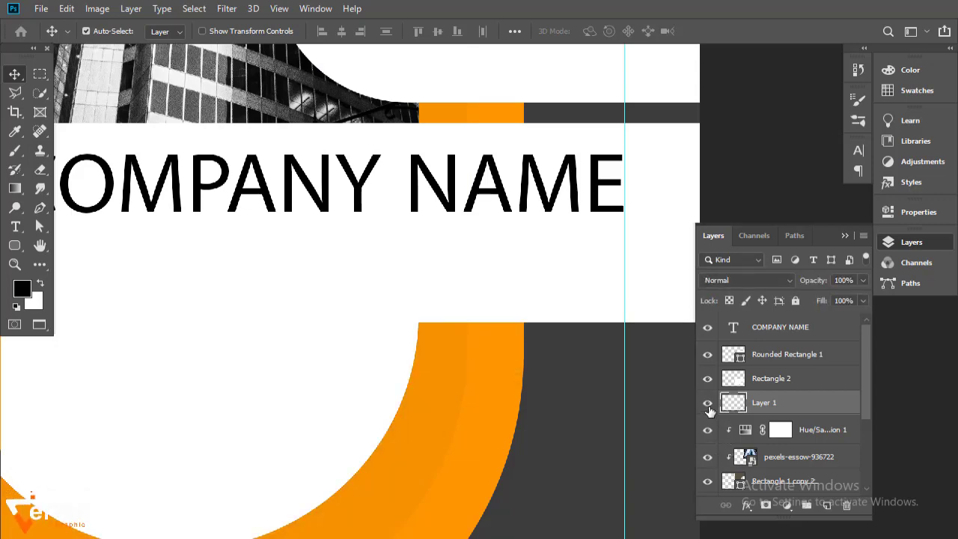
{"action": "left_click", "coordinate": [707, 404]}
{"action": "scroll", "coordinate": [509, 402], "scroll_direction": "down", "scroll_amount": 3}
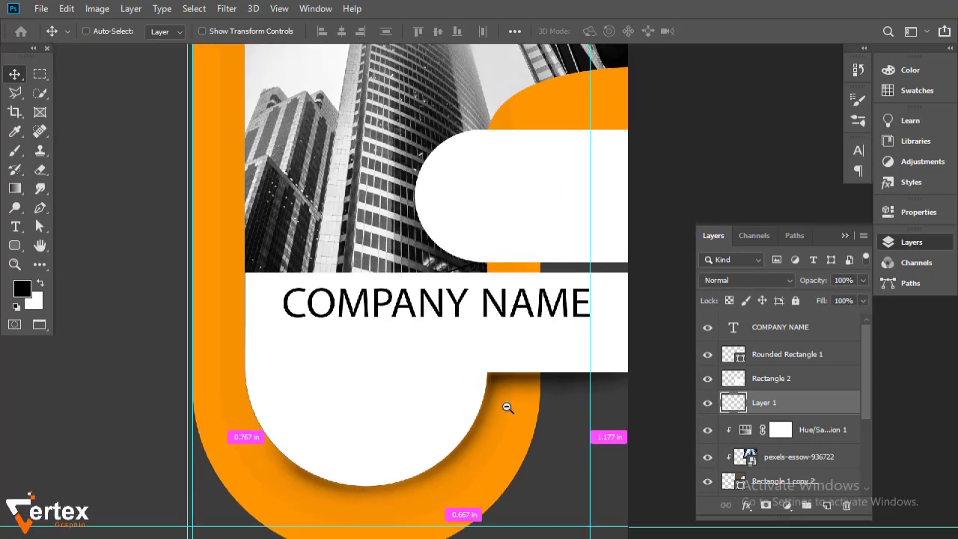
{"action": "scroll", "coordinate": [508, 407], "scroll_direction": "down", "scroll_amount": 3}
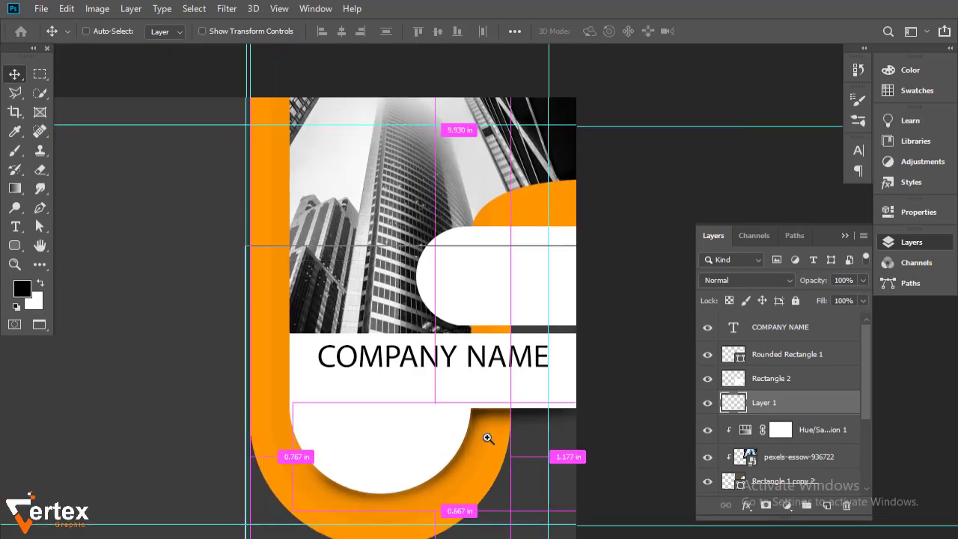
{"action": "scroll", "coordinate": [488, 438], "scroll_direction": "up", "scroll_amount": 2}
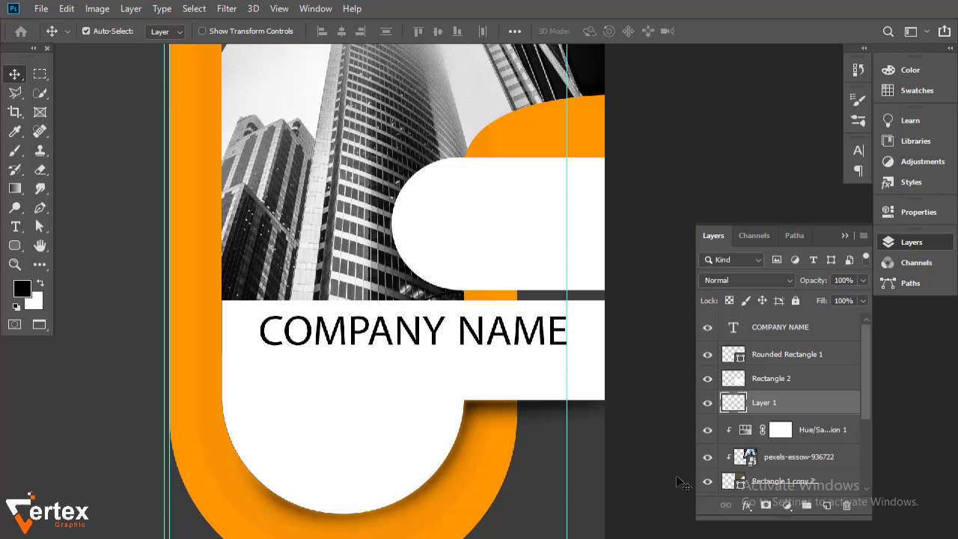
Add an empty layer directly beneath Rounded Rectangle 1 and load the rounded rectangle's outline as a selection.
{"action": "left_click", "coordinate": [798, 379]}
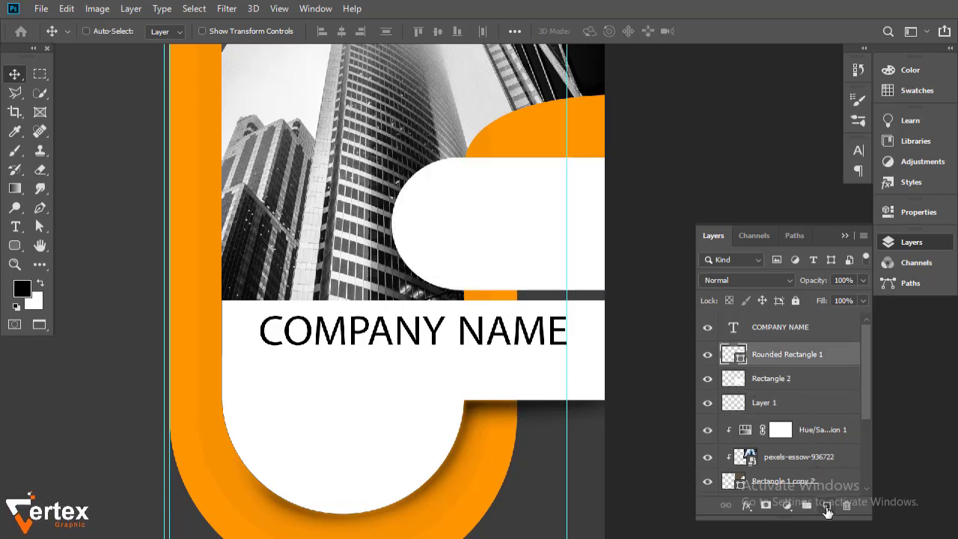
{"action": "left_click", "coordinate": [826, 506]}
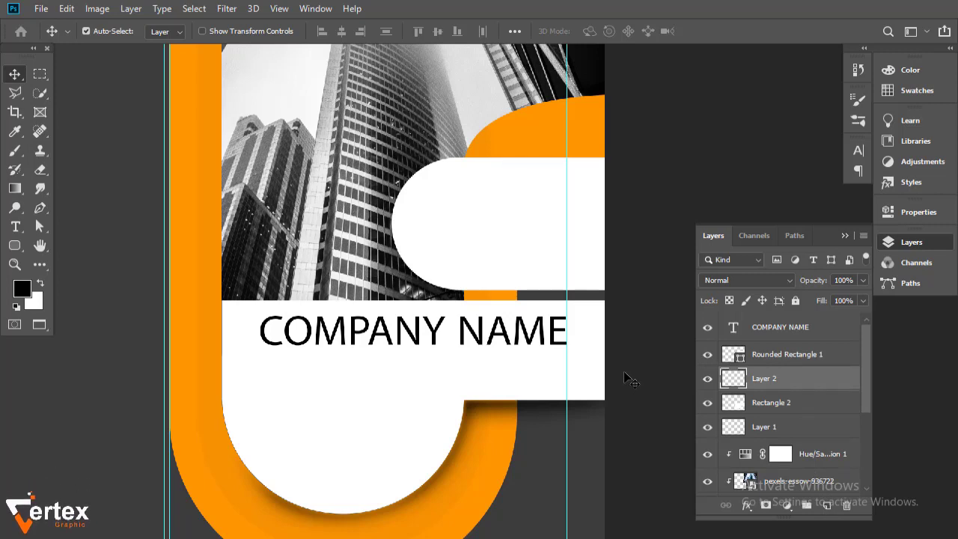
{"action": "left_click_drag", "start_coordinate": [736, 383], "coordinate": [742, 405]}
{"action": "left_click", "coordinate": [734, 356], "text": "ctrl"}
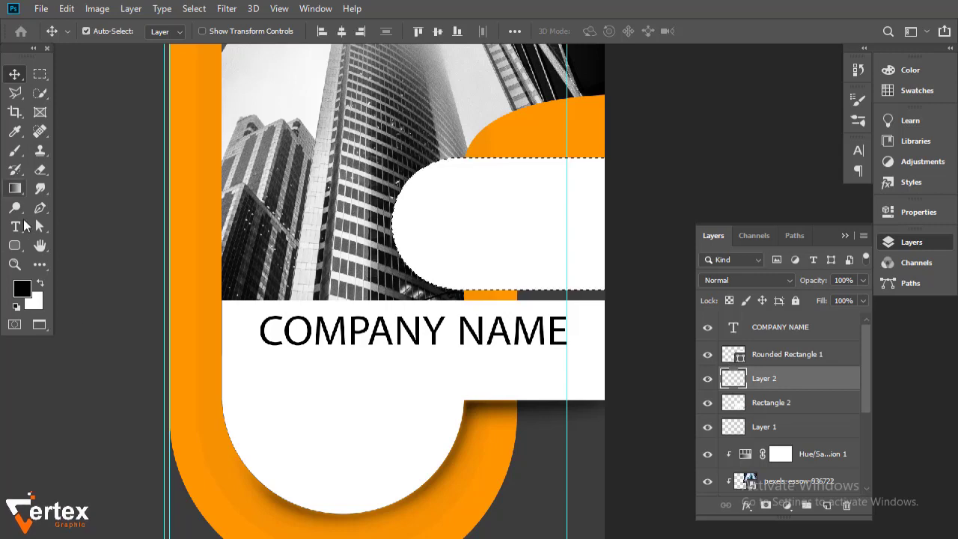
Paint a soft black shadow with the 250 px brush along the white rounded rectangle's lower edge, and clear the selection.
{"action": "key", "text": "b"}
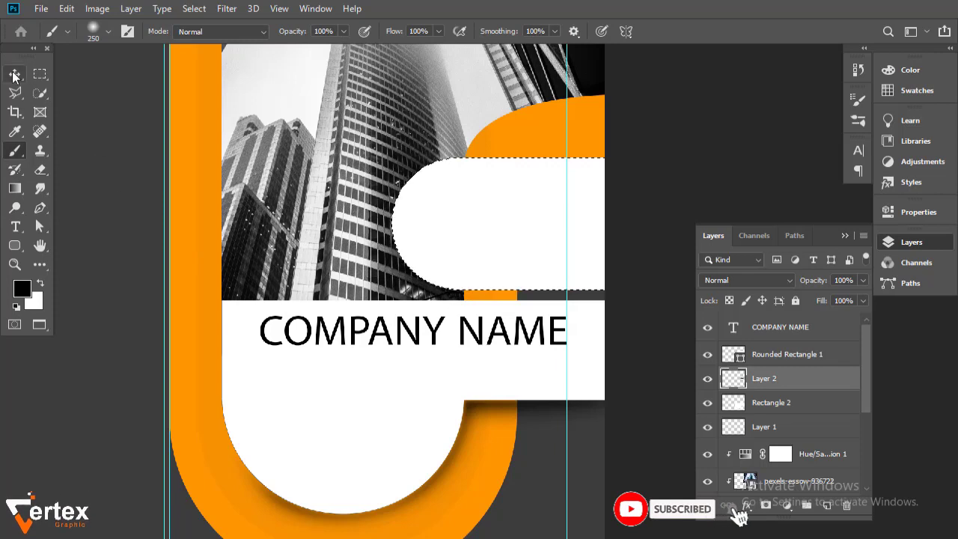
{"action": "key", "text": "v"}
{"action": "key", "text": "ctrl+d"}
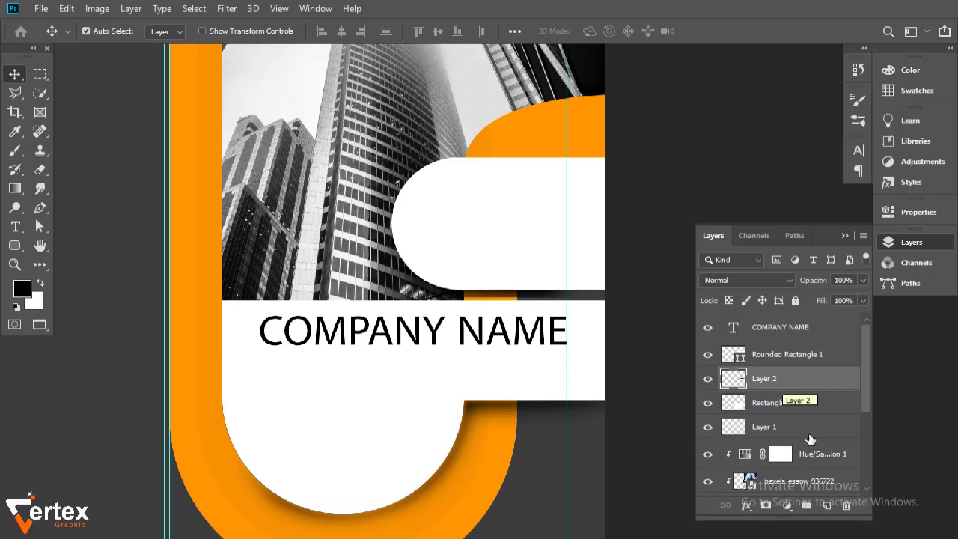
Apply a Gaussian Blur with a radius of 49.8 pixels to the rounded rectangle's shadow on Layer 2.
{"action": "left_click", "coordinate": [228, 9]}
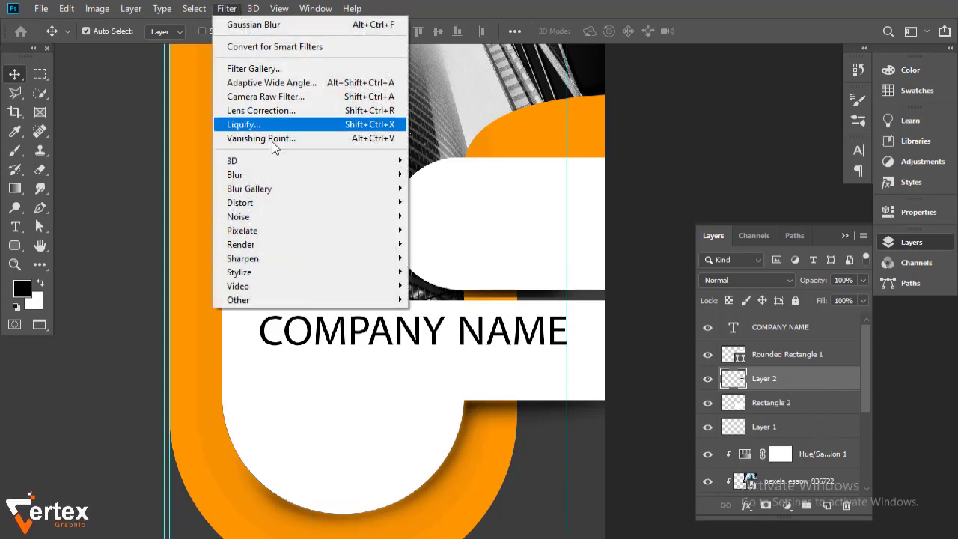
{"action": "mouse_move", "coordinate": [275, 175]}
{"action": "left_click", "coordinate": [448, 228]}
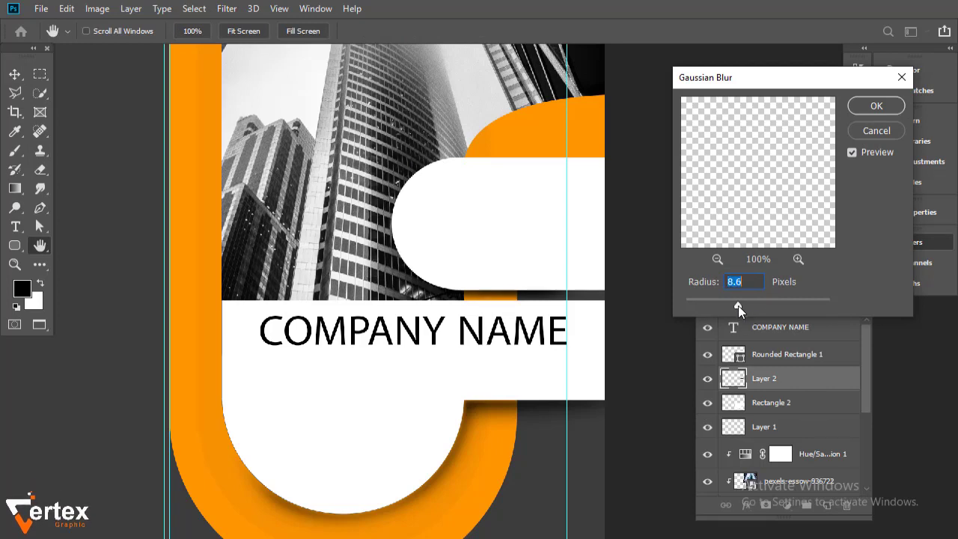
{"action": "left_click_drag", "start_coordinate": [738, 306], "coordinate": [765, 300]}
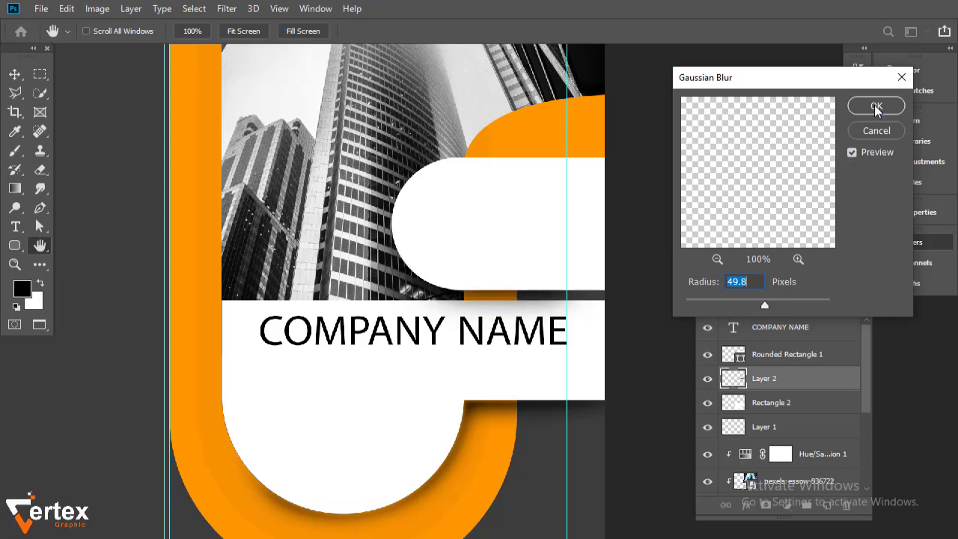
{"action": "left_click", "coordinate": [877, 108]}
Move the shadow on Layer 2 below Layer 1 in the layer stack and reduce its opacity to 60%.
{"action": "left_click_drag", "start_coordinate": [803, 390], "coordinate": [803, 432]}
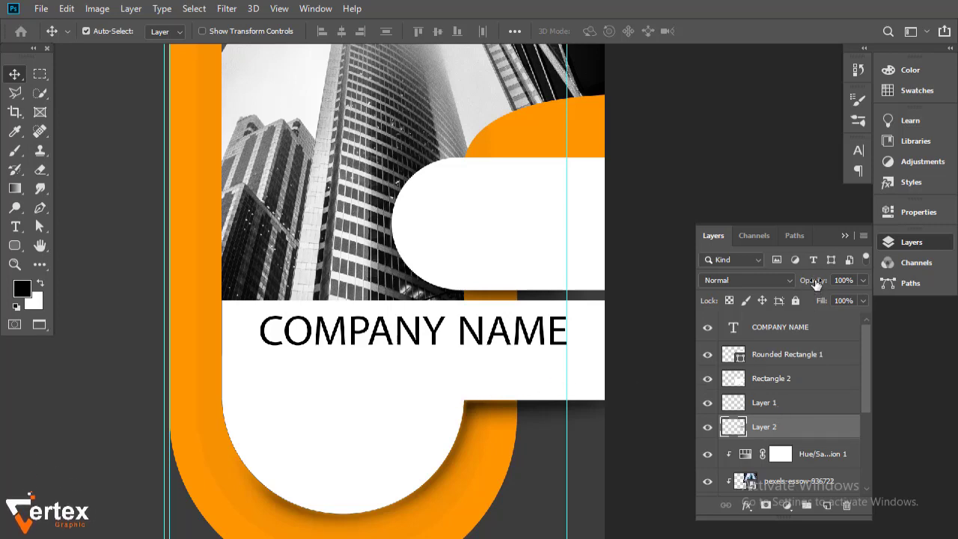
{"action": "left_click", "coordinate": [430, 374], "text": "ctrl+alt"}
{"action": "left_click_drag", "start_coordinate": [446, 377], "coordinate": [376, 361]}
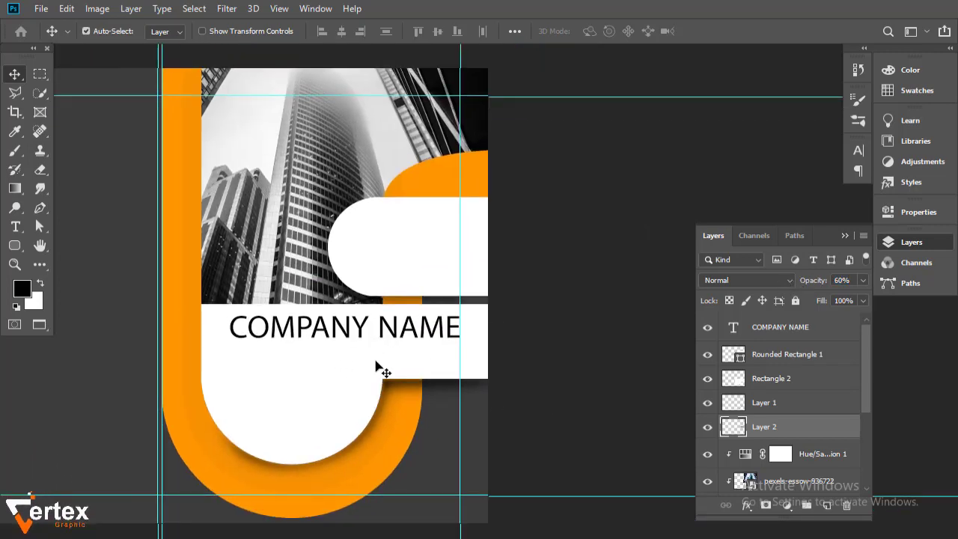
{"action": "left_click_drag", "start_coordinate": [348, 302], "coordinate": [375, 321]}
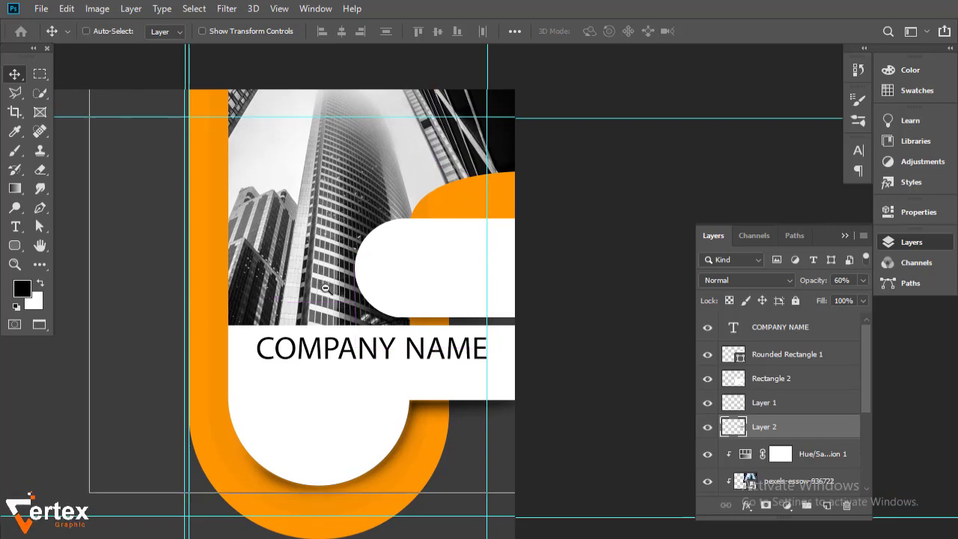
{"action": "left_click", "coordinate": [334, 290], "text": "ctrl+alt"}
{"action": "left_click_drag", "start_coordinate": [334, 291], "coordinate": [317, 331]}
{"action": "left_click", "coordinate": [348, 291], "text": "ctrl"}
{"action": "left_click", "coordinate": [349, 318], "text": "ctrl"}
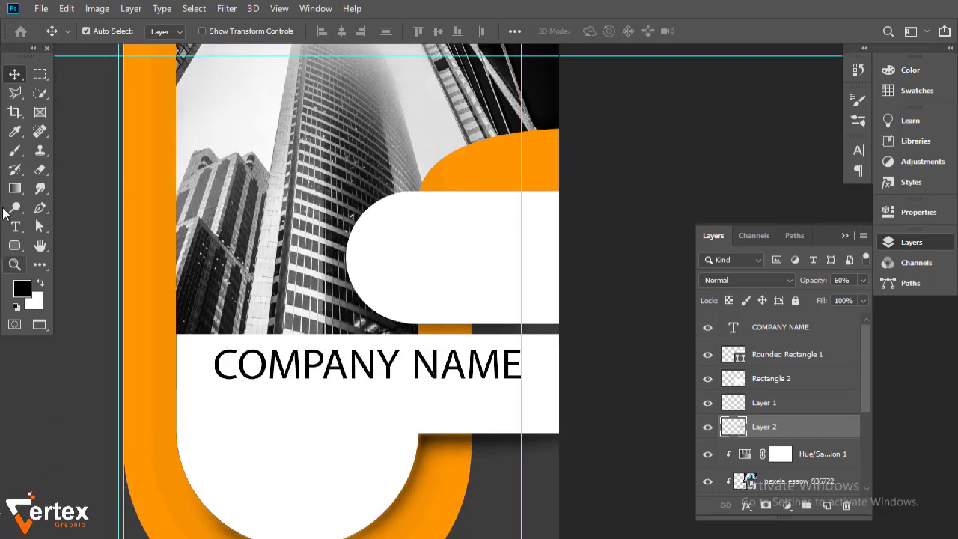
Add a one-line Lorem ipsum text frame inside the white rounded rectangle and bring its layer to the top of the stack.
{"action": "left_click", "coordinate": [13, 225]}
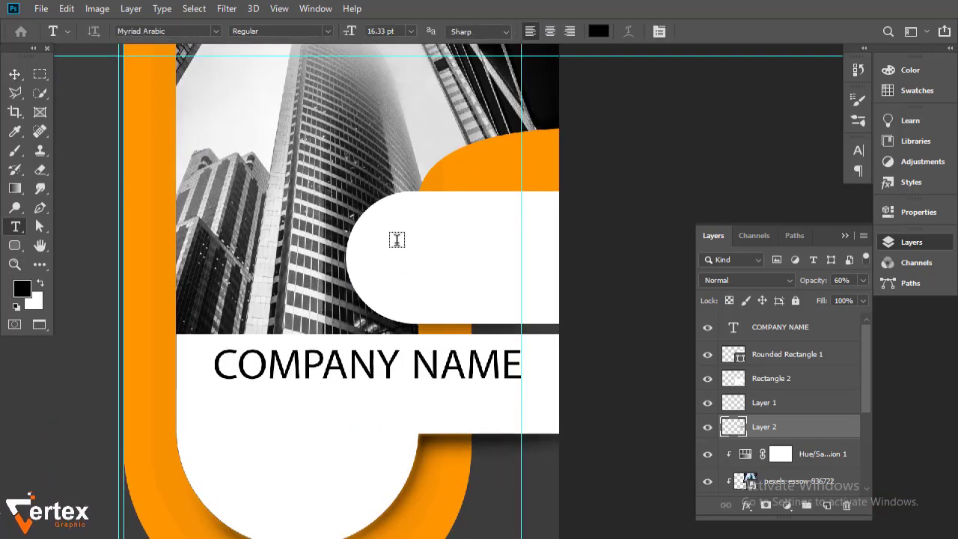
{"action": "left_click_drag", "start_coordinate": [447, 237], "coordinate": [531, 250]}
{"action": "left_click", "coordinate": [14, 74]}
{"action": "left_click_drag", "start_coordinate": [826, 435], "coordinate": [815, 312]}
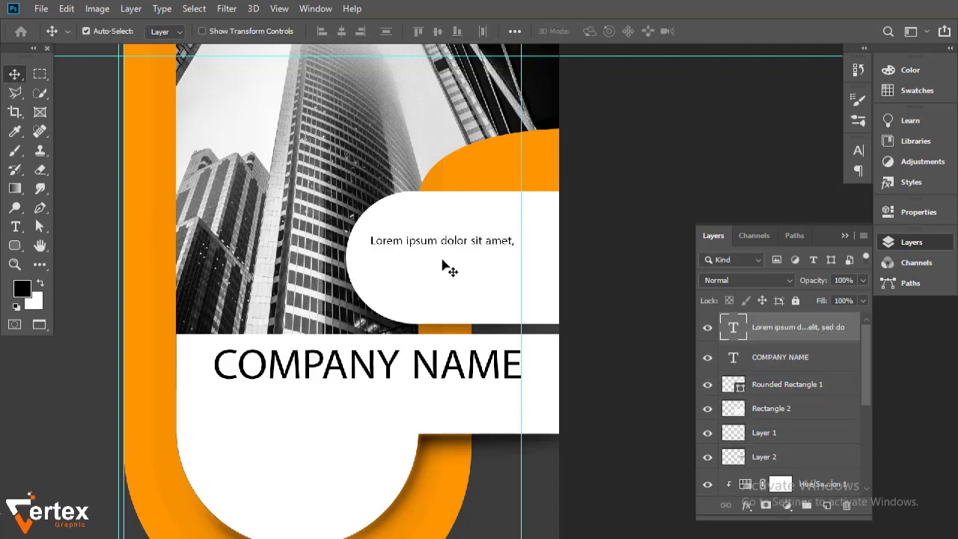
Scale the Lorem ipsum line in the rounded rectangle up to 17.31 pt, make it Bold and nudge it into place.
{"action": "key", "text": "ctrl+t"}
{"action": "mouse_move", "coordinate": [530, 231]}
{"action": "left_mouse_down"}
{"action": "mouse_move", "coordinate": [542, 221]}
{"action": "mouse_move", "coordinate": [541, 229]}
{"action": "left_mouse_up"}
{"action": "key", "text": "Return"}
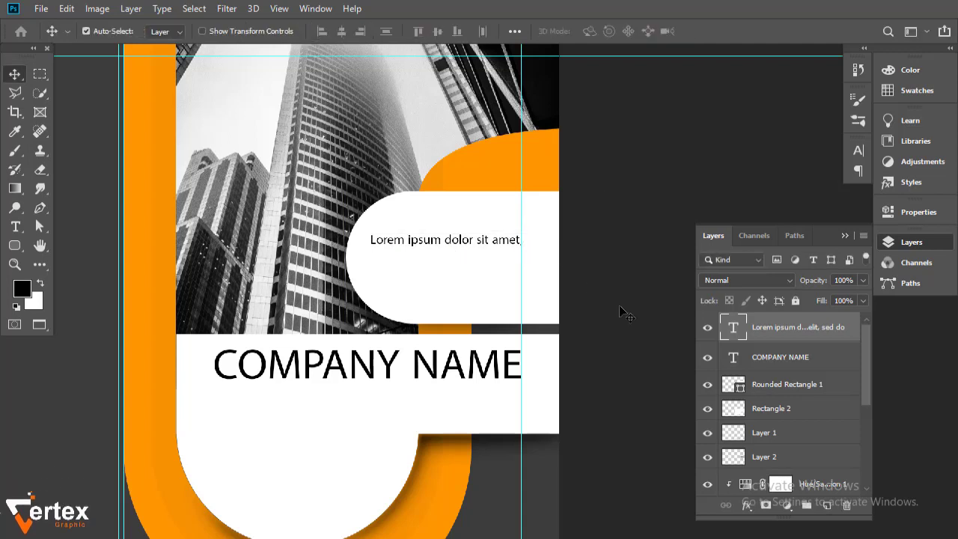
{"action": "left_click", "coordinate": [857, 150]}
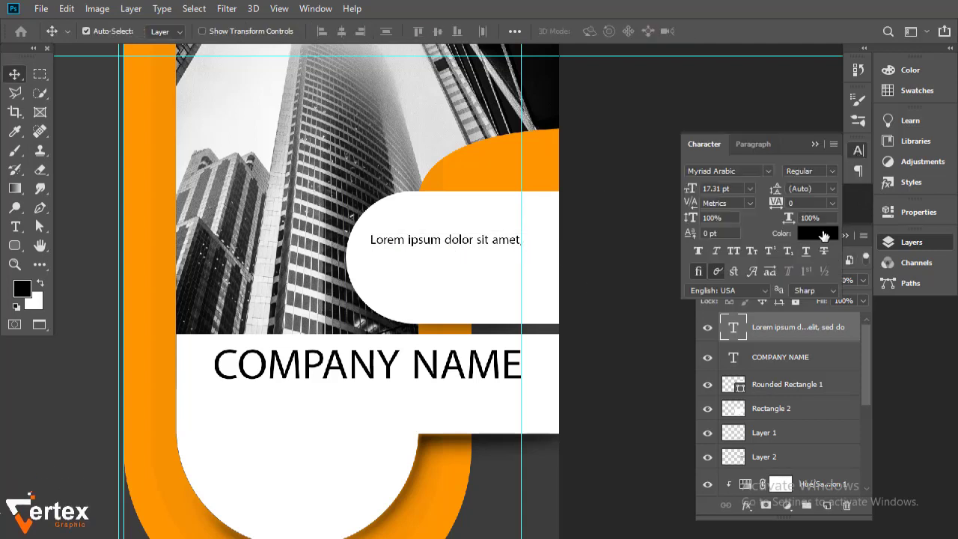
{"action": "left_click", "coordinate": [830, 173]}
{"action": "left_click", "coordinate": [809, 208]}
{"action": "left_click_drag", "start_coordinate": [470, 244], "coordinate": [466, 242]}
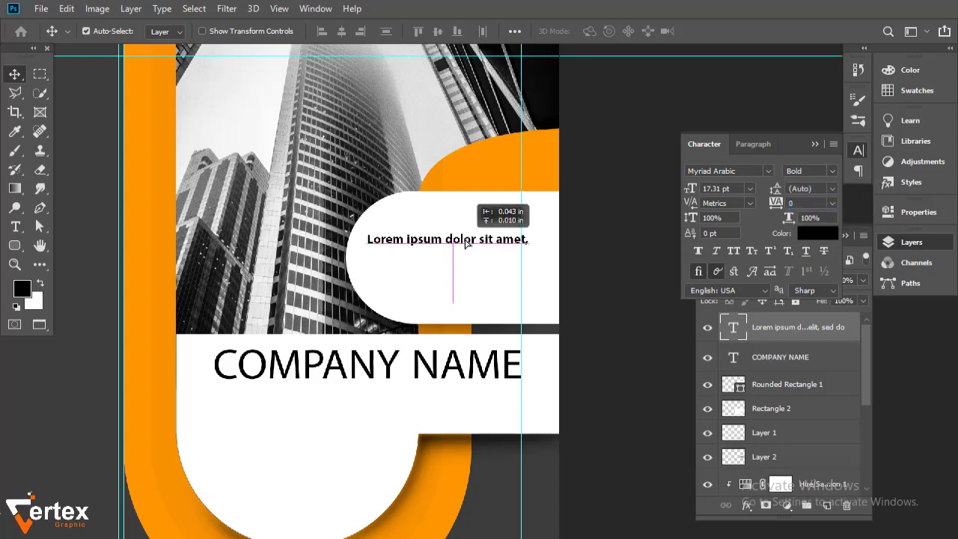
Add a 9.33 pt Regular Lorem ipsum paragraph in the rounded rectangle and place it close beneath the bold line.
{"action": "left_click", "coordinate": [14, 225]}
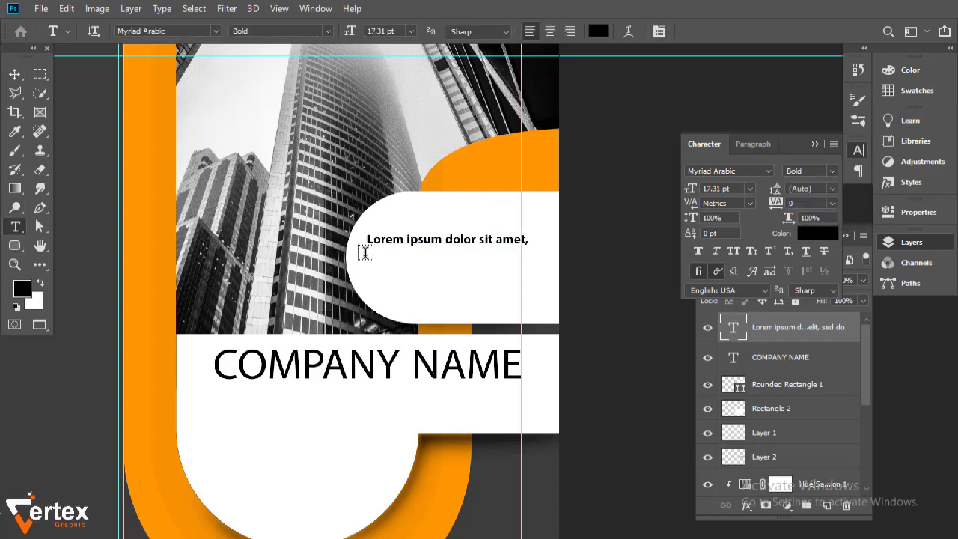
{"action": "left_click_drag", "start_coordinate": [368, 257], "coordinate": [534, 297]}
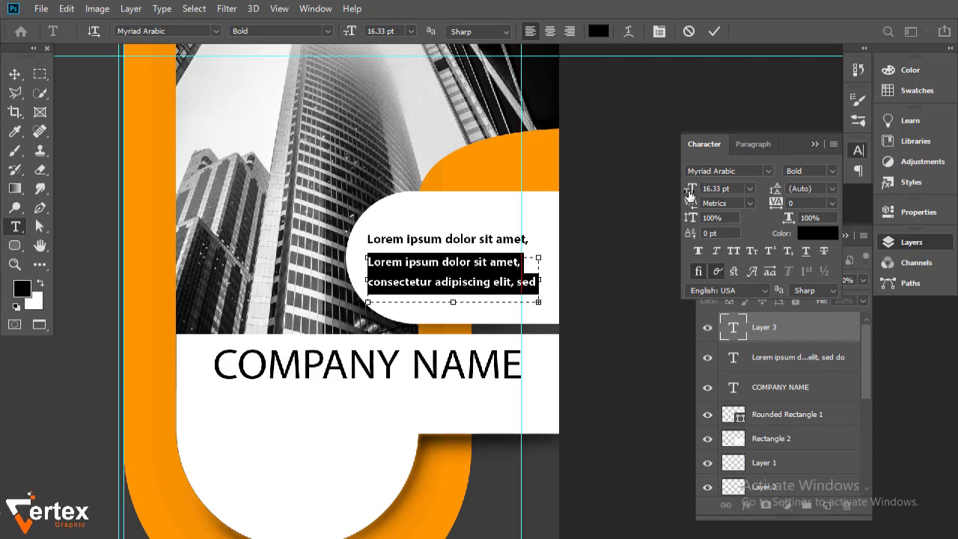
{"action": "left_click_drag", "start_coordinate": [690, 193], "coordinate": [687, 193]}
{"action": "left_click", "coordinate": [832, 175]}
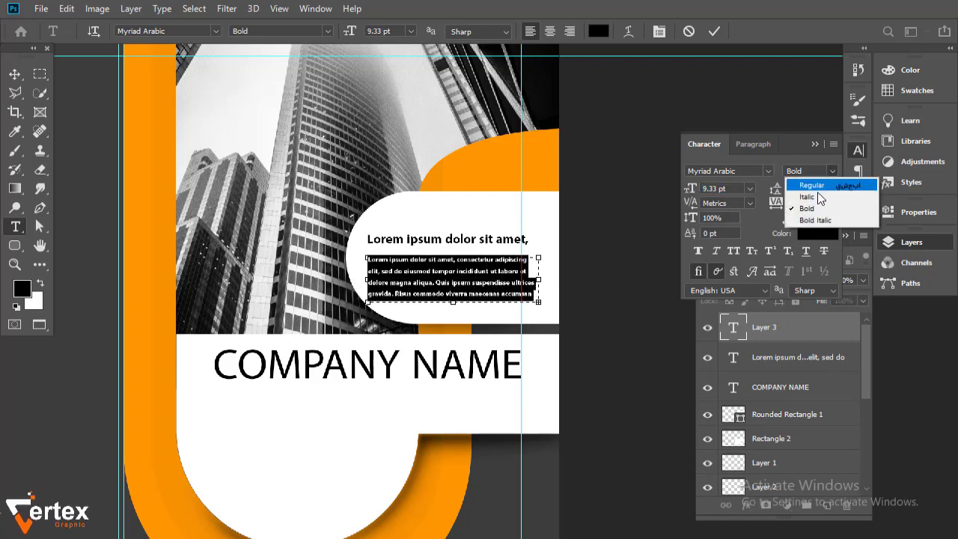
{"action": "left_click", "coordinate": [803, 187]}
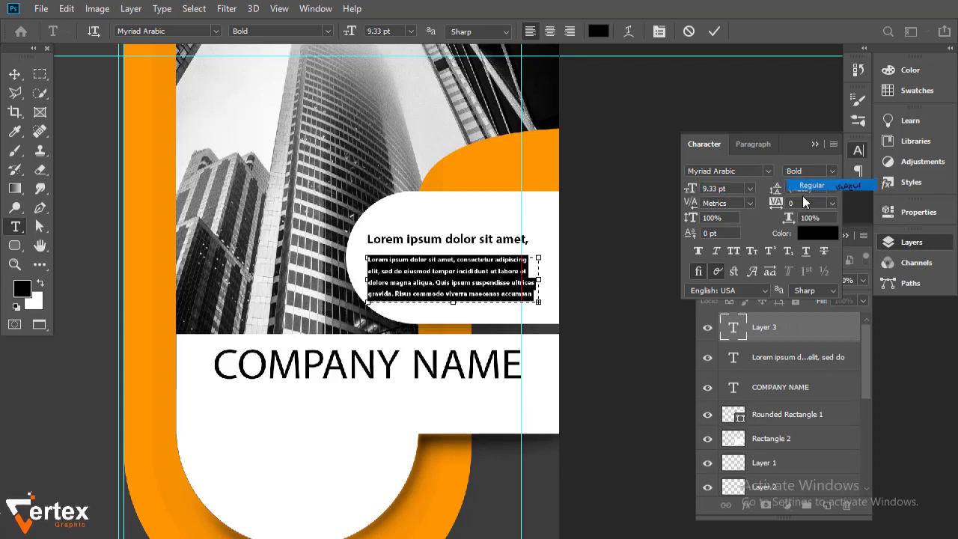
{"action": "left_click", "coordinate": [14, 74]}
{"action": "left_click_drag", "start_coordinate": [452, 281], "coordinate": [454, 275]}
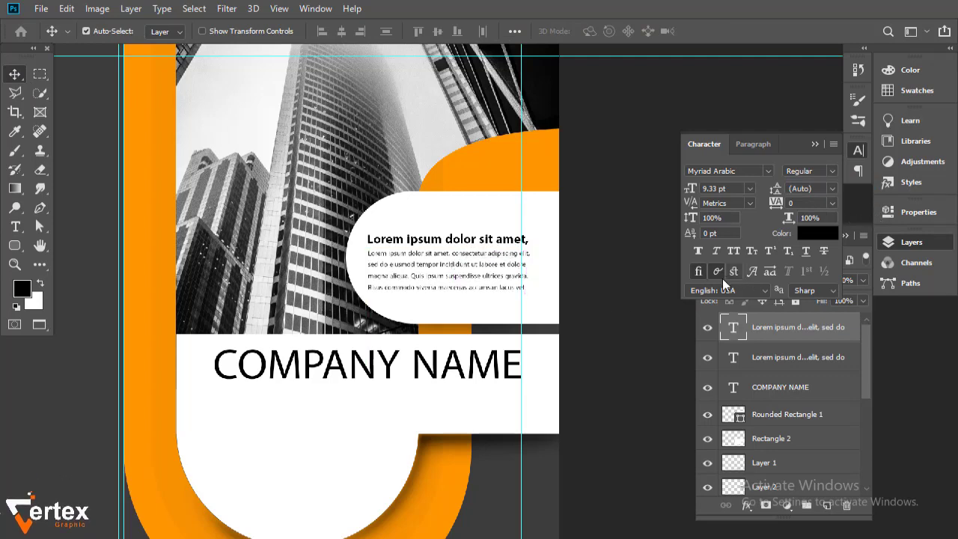
Try a 7.33 pt font size on the small Lorem ipsum paragraph and set it back to 9.33 pt.
{"action": "key", "text": "ctrl+plus"}
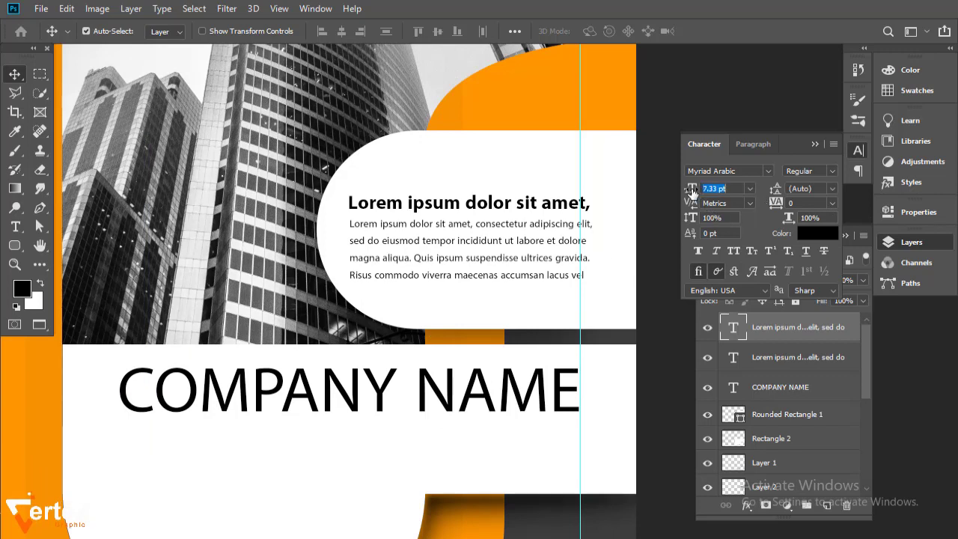
{"action": "key", "text": "Down"}
{"action": "key", "text": "Up"}
Add a one-line Lorem ipsum tagline at 13.33 pt and place it directly beneath the COMPANY NAME heading.
{"action": "left_click", "coordinate": [299, 304], "text": "alt"}
{"action": "left_click", "coordinate": [304, 343], "text": "alt"}
{"action": "left_click_drag", "start_coordinate": [304, 342], "coordinate": [340, 306]}
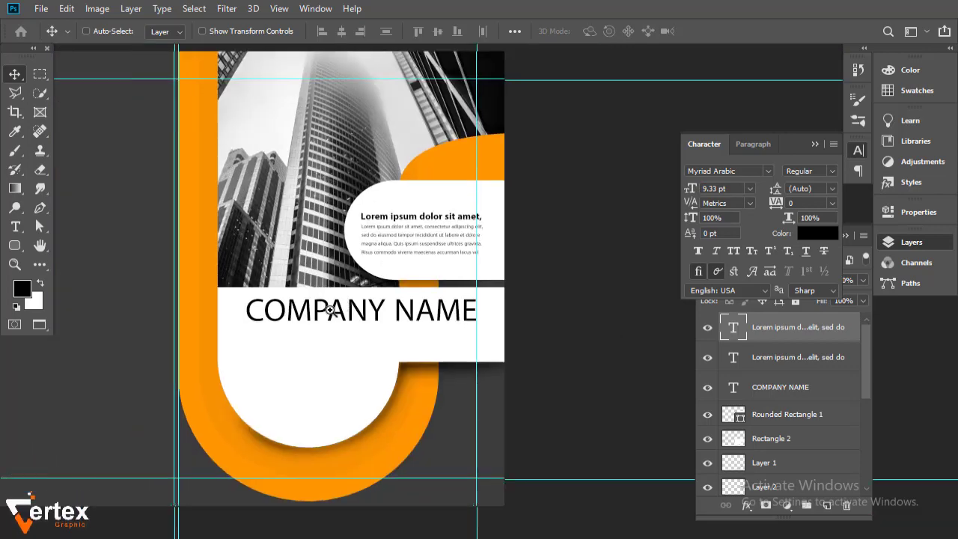
{"action": "left_click", "coordinate": [340, 327], "text": "ctrl"}
{"action": "left_click_drag", "start_coordinate": [361, 352], "coordinate": [369, 349]}
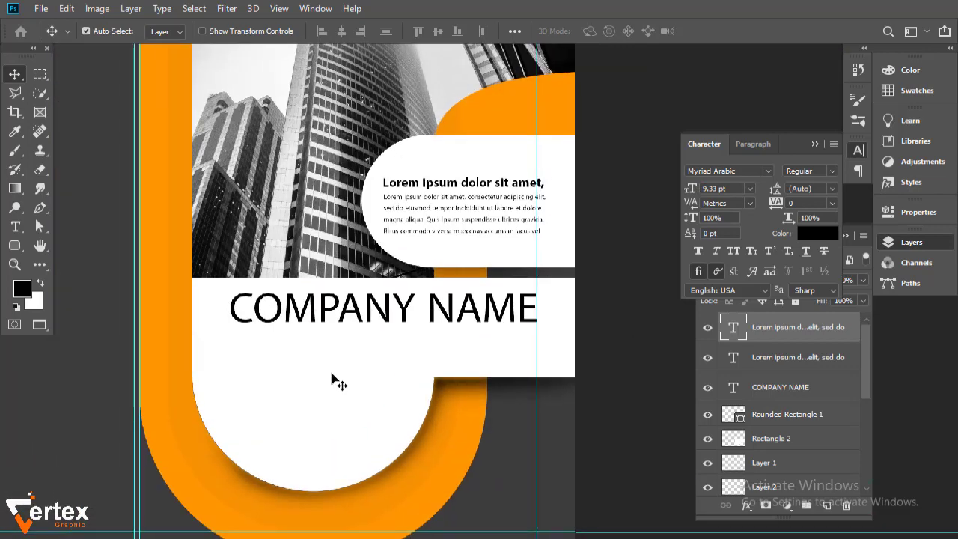
{"action": "key", "text": "t"}
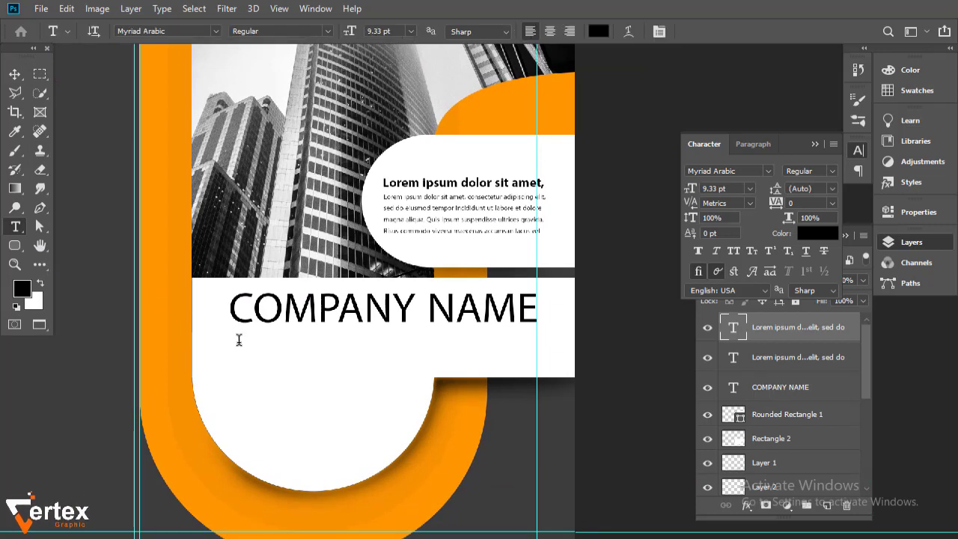
{"action": "left_click_drag", "start_coordinate": [238, 349], "coordinate": [481, 365]}
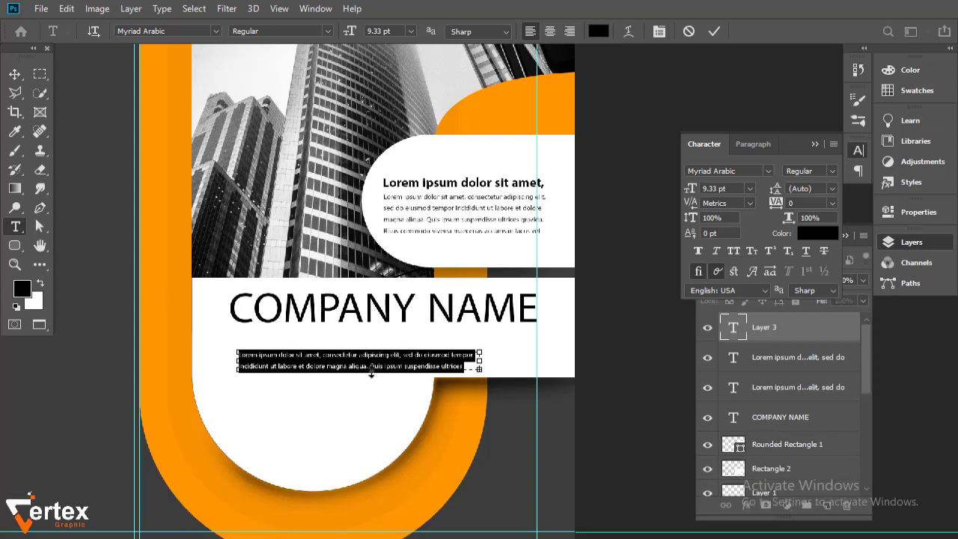
{"action": "left_click_drag", "start_coordinate": [372, 373], "coordinate": [359, 365]}
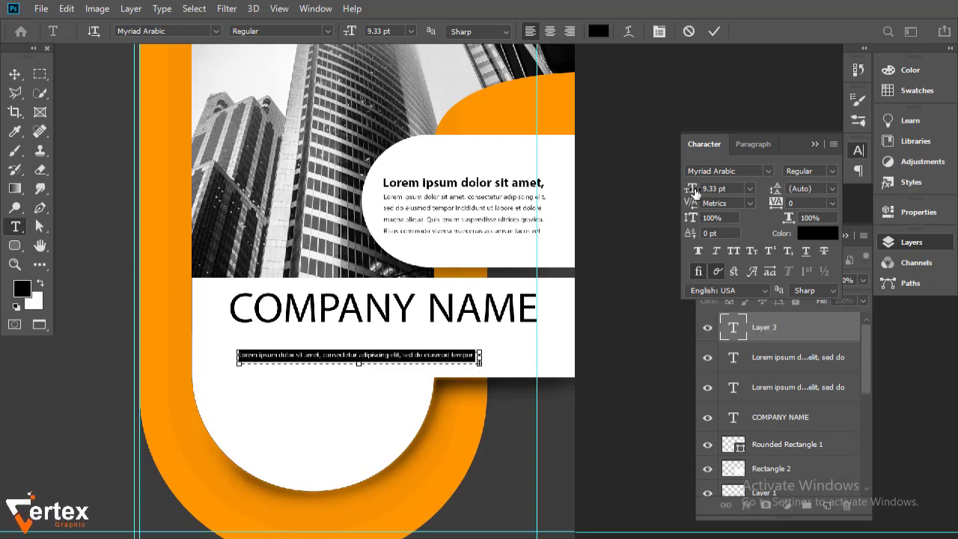
{"action": "left_click_drag", "start_coordinate": [695, 192], "coordinate": [699, 192]}
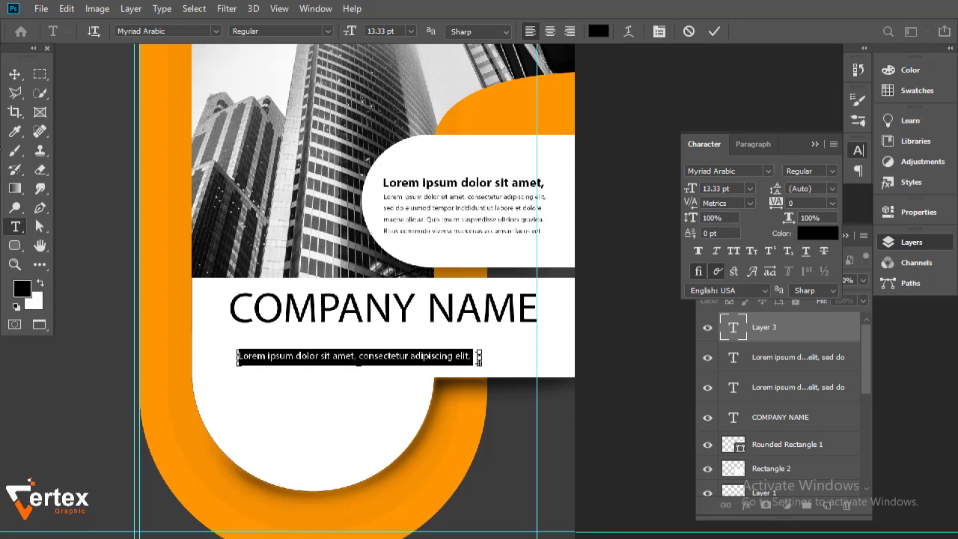
{"action": "left_click", "coordinate": [15, 74]}
{"action": "left_click_drag", "start_coordinate": [321, 357], "coordinate": [313, 339]}
Set the tagline beneath COMPANY NAME to 16.33 pt and Bold.
{"action": "left_click", "coordinate": [831, 174]}
{"action": "left_click", "coordinate": [830, 175]}
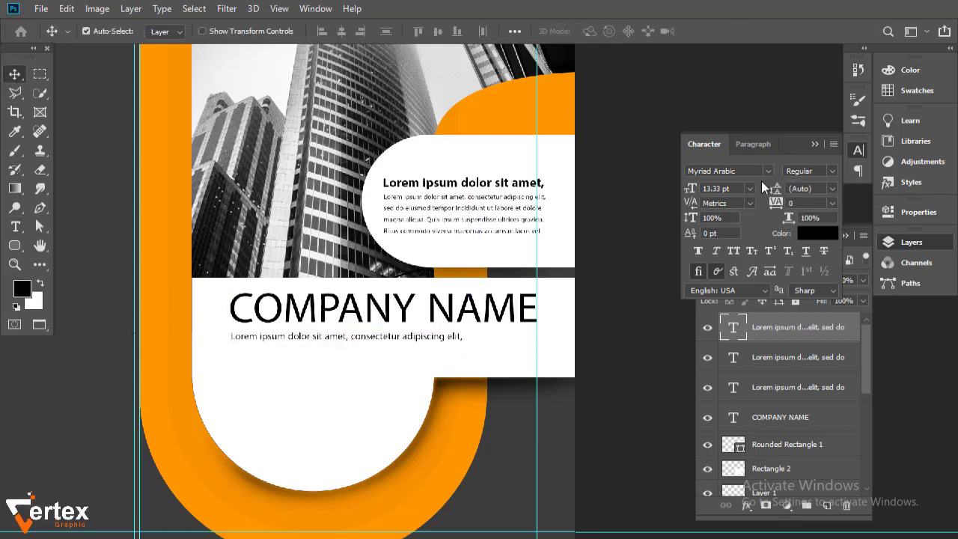
{"action": "left_click_drag", "start_coordinate": [694, 192], "coordinate": [695, 191]}
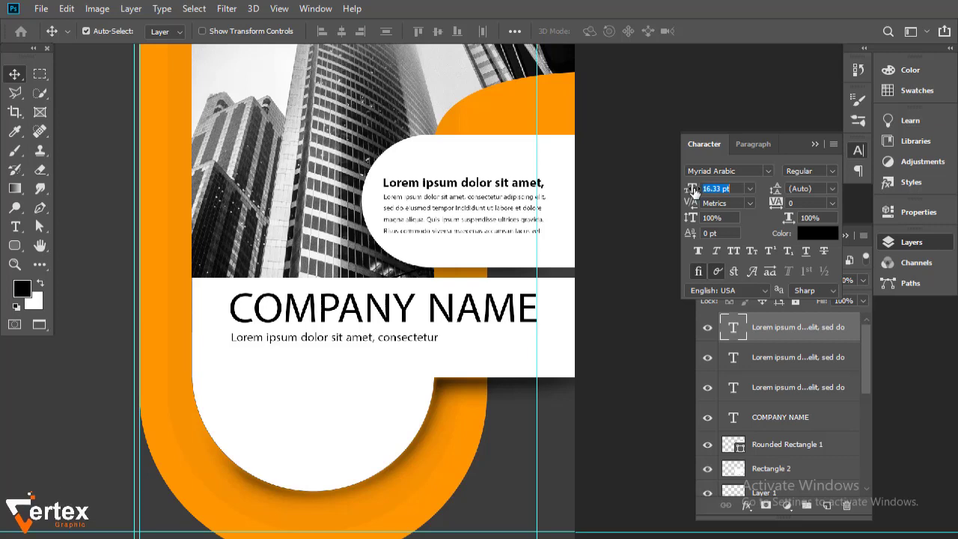
{"action": "left_click", "coordinate": [825, 179]}
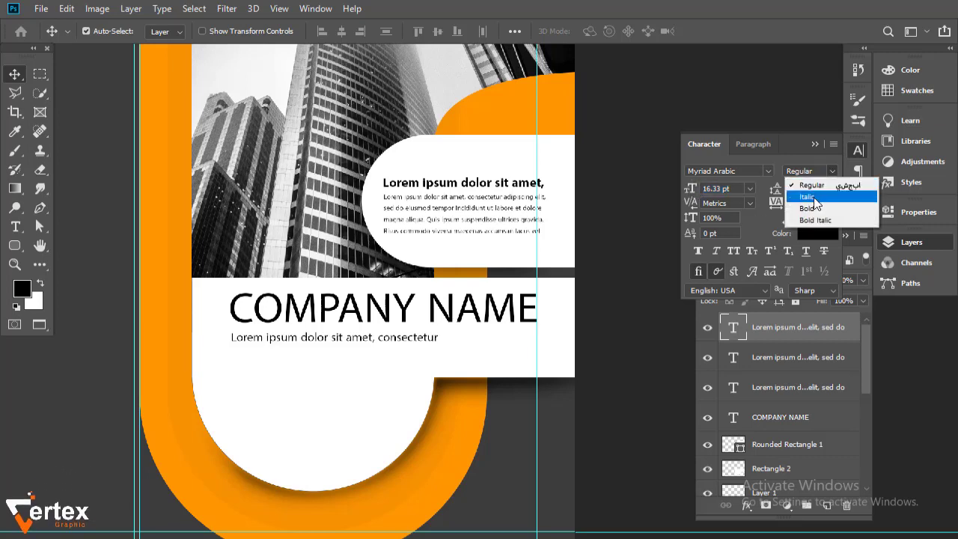
{"action": "left_click", "coordinate": [800, 208]}
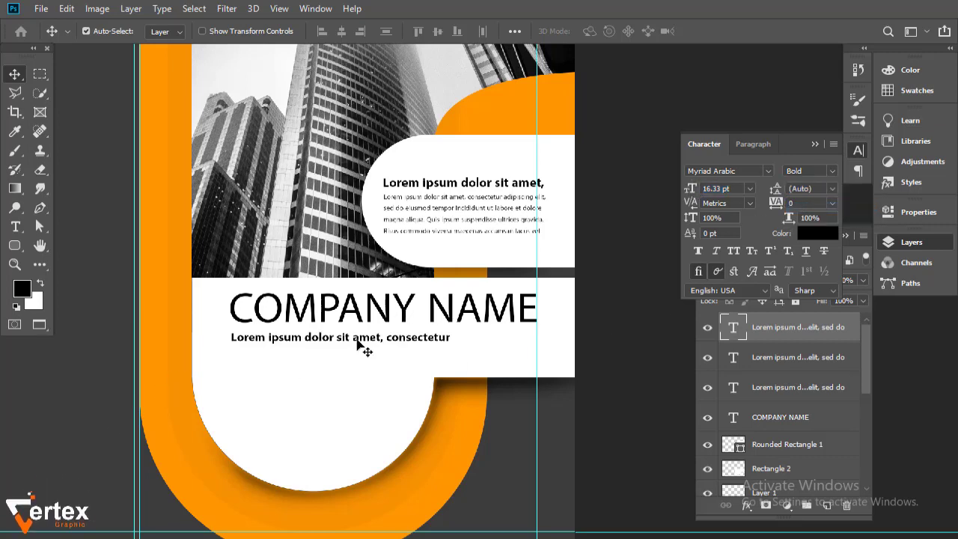
Add a one-line Lorem ipsum text at 21.33 pt Bold in the white area beneath the tagline.
{"action": "left_click", "coordinate": [64, 276]}
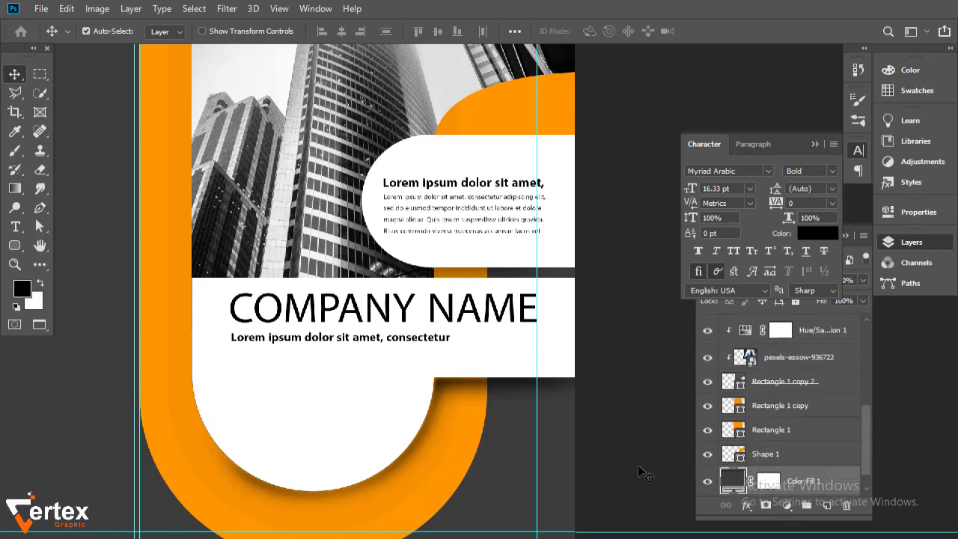
{"action": "left_click", "coordinate": [641, 471]}
{"action": "left_click", "coordinate": [15, 226]}
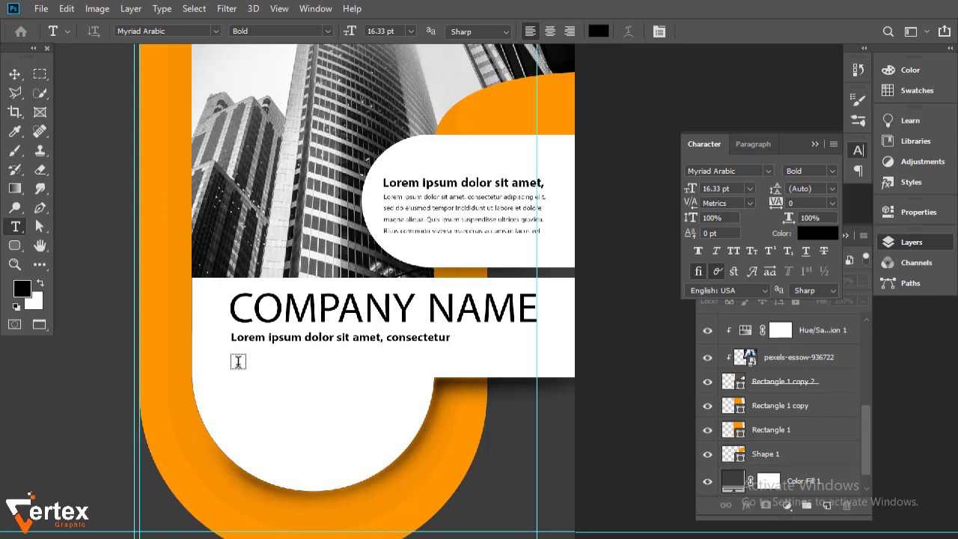
{"action": "left_click_drag", "start_coordinate": [232, 363], "coordinate": [414, 370]}
{"action": "left_click_drag", "start_coordinate": [688, 190], "coordinate": [692, 193]}
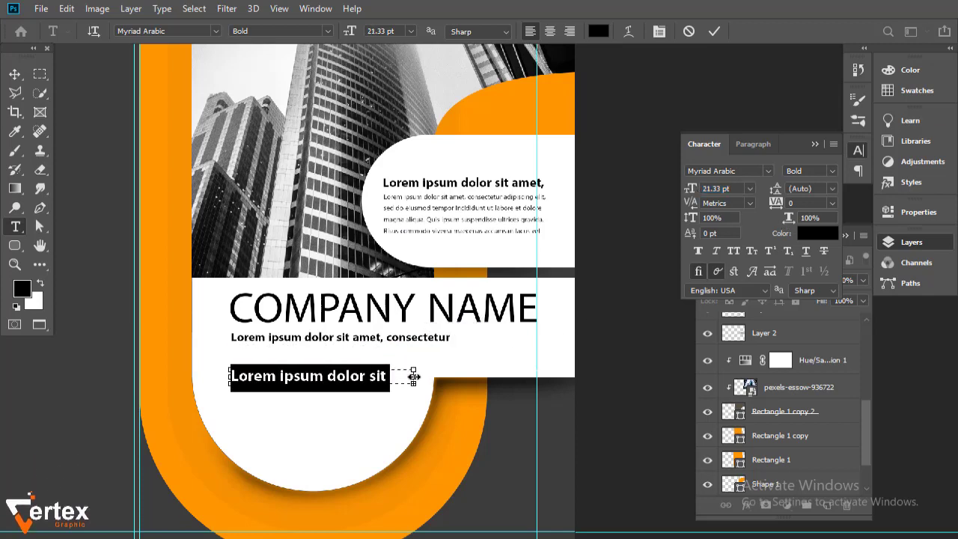
{"action": "left_click_drag", "start_coordinate": [413, 376], "coordinate": [440, 377]}
{"action": "left_click", "coordinate": [14, 73]}
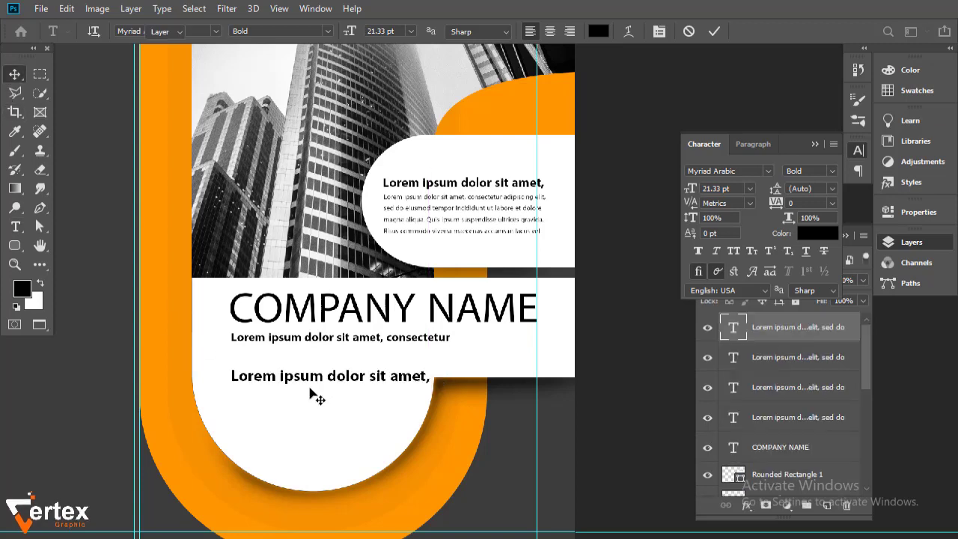
Place the new bold line close beneath the tagline and shift the COMPANY NAME text block slightly to the left.
{"action": "left_click_drag", "start_coordinate": [321, 381], "coordinate": [295, 326]}
{"action": "left_click", "coordinate": [294, 341]}
{"action": "left_click", "coordinate": [306, 325]}
Set the tagline directly beneath COMPANY NAME to Regular.
{"action": "left_click", "coordinate": [322, 340]}
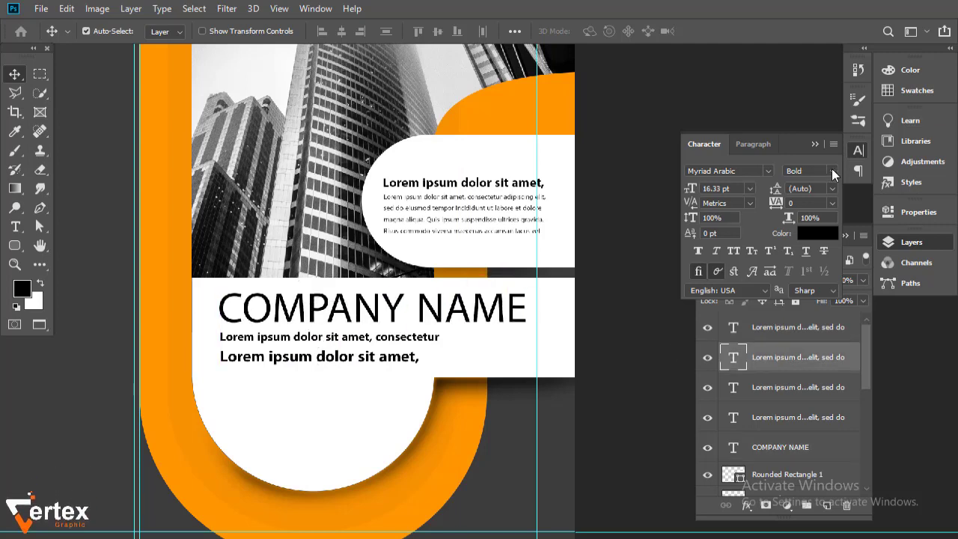
{"action": "left_click", "coordinate": [810, 170]}
{"action": "left_click", "coordinate": [812, 186]}
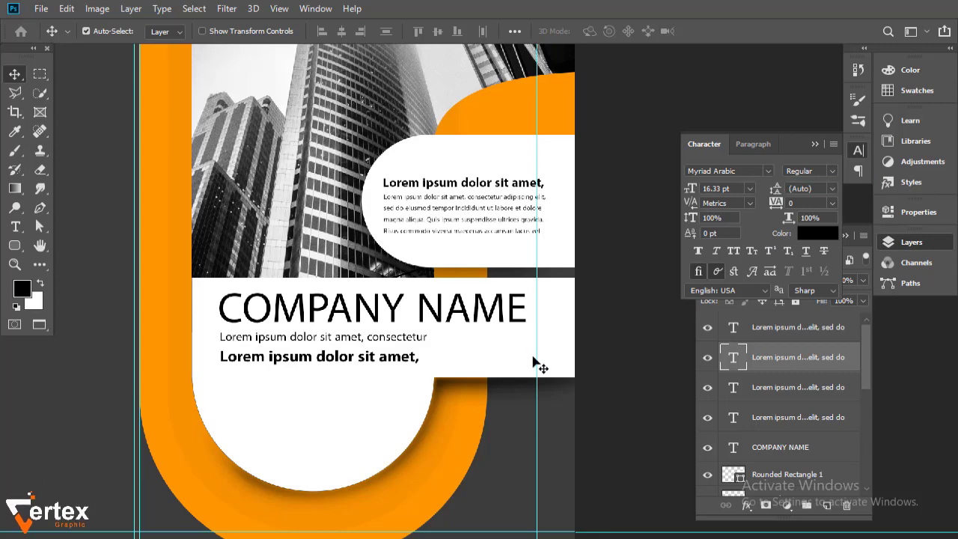
Group the five text layers and name the group "text".
{"action": "left_click", "coordinate": [353, 366], "text": "ctrl+alt"}
{"action": "left_click", "coordinate": [359, 370], "text": "ctrl+alt"}
{"action": "left_click_drag", "start_coordinate": [455, 356], "coordinate": [556, 377]}
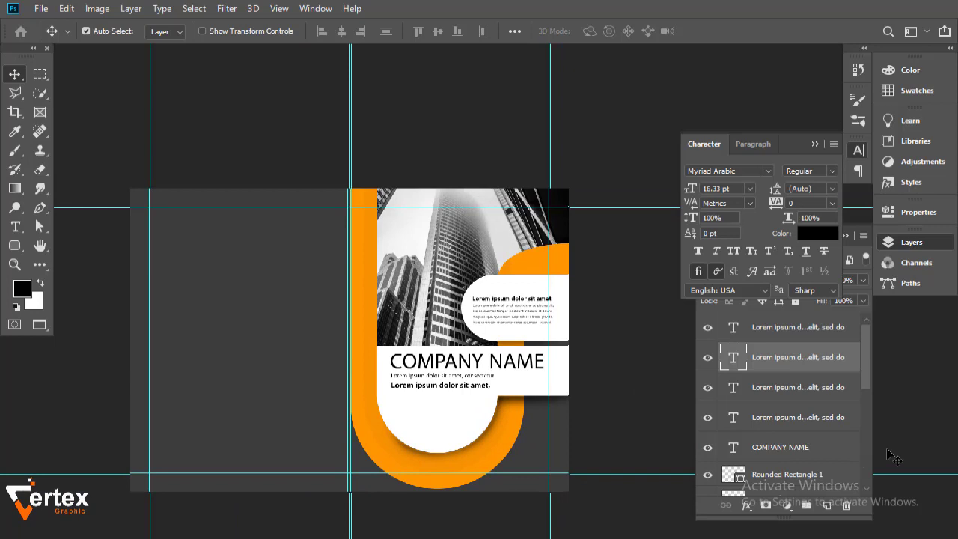
{"action": "left_click", "coordinate": [819, 330]}
{"action": "left_click", "coordinate": [807, 455], "text": "shift"}
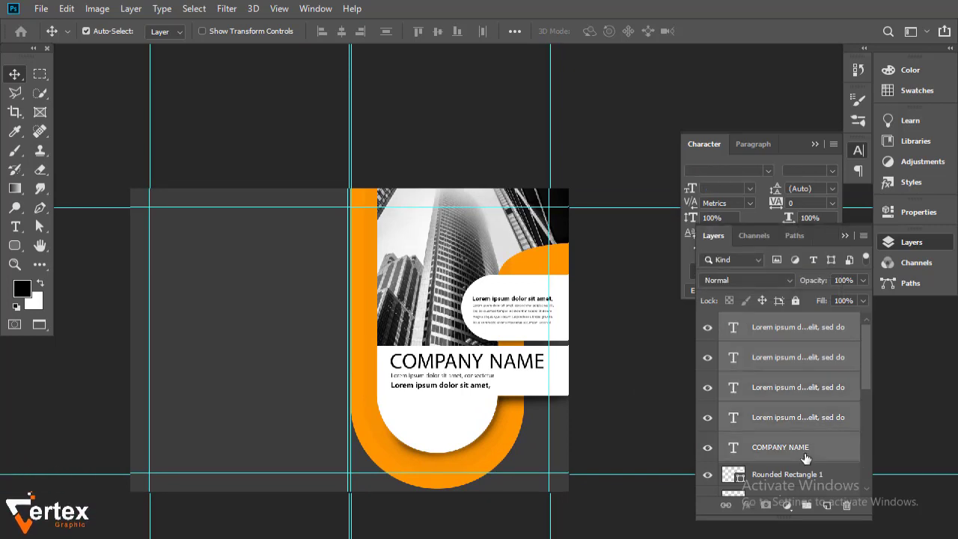
{"action": "key", "text": "ctrl+g"}
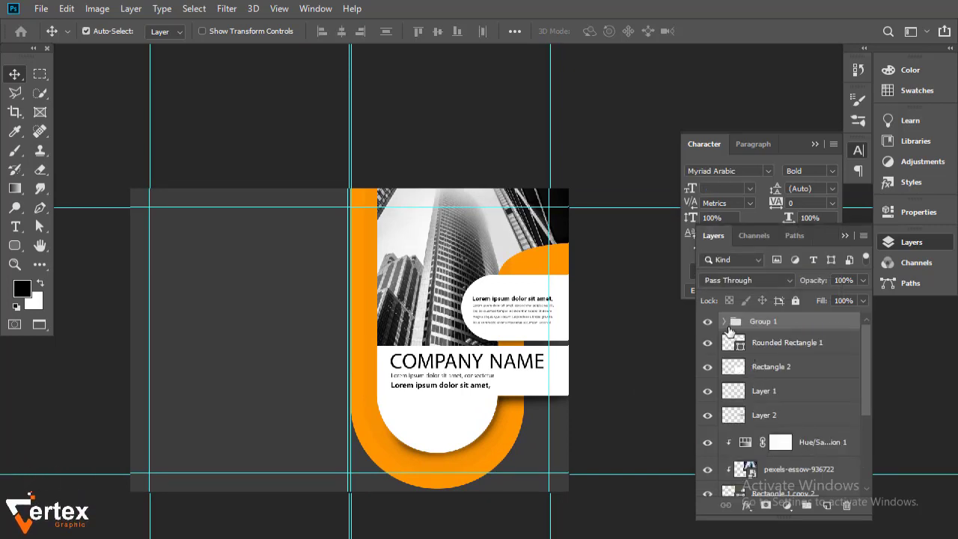
{"action": "double_click", "coordinate": [765, 322]}
Place the email, airplane, internet, microphone and settings icons above Rounded Rectangle 1 and scale them to 9.37% below the bold line.
{"action": "left_click", "coordinate": [798, 350]}
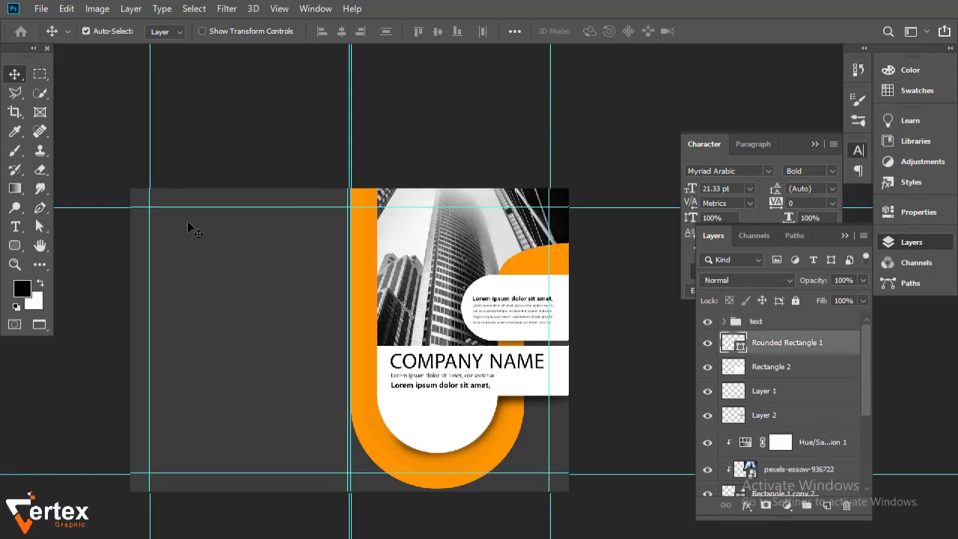
{"action": "left_click", "coordinate": [41, 8]}
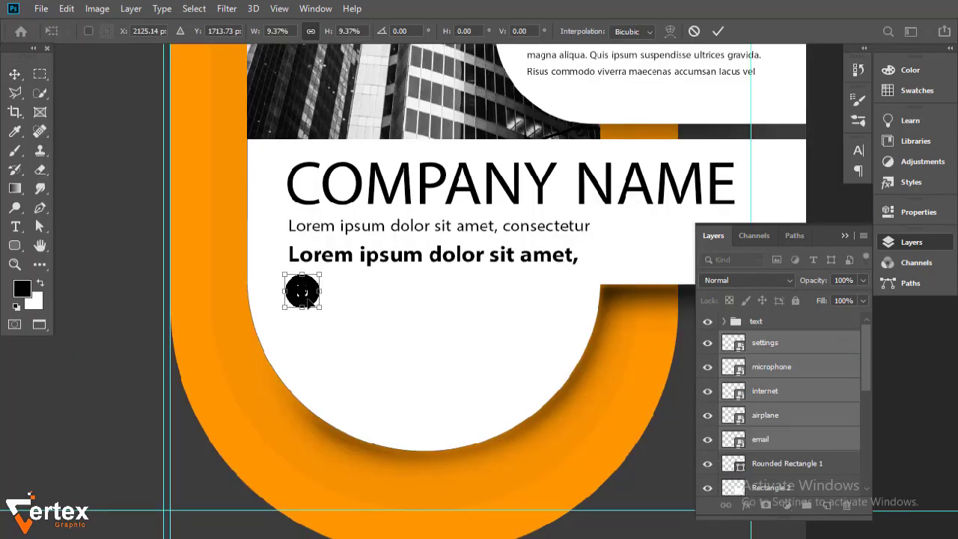
{"action": "key", "text": "Return"}
Shift the airplane, internet, microphone and settings icons right together, leaving the email icon at the start of a row.
{"action": "left_click", "coordinate": [786, 448], "text": "ctrl"}
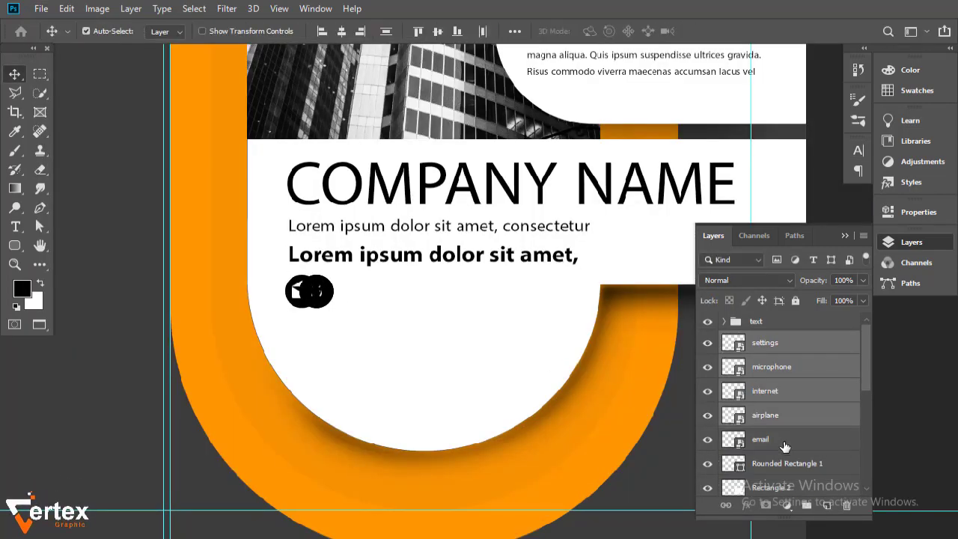
{"action": "key", "text": "shift+Right"}
{"action": "key", "text": "shift+Right"}
{"action": "key", "text": "shift+Right"}
{"action": "key", "text": "shift+Right"}
{"action": "key", "text": "shift+Right"}
{"action": "key", "text": "shift+Right"}
{"action": "key", "text": "shift+Right"}
{"action": "key", "text": "shift+Right"}
{"action": "key", "text": "shift+Right"}
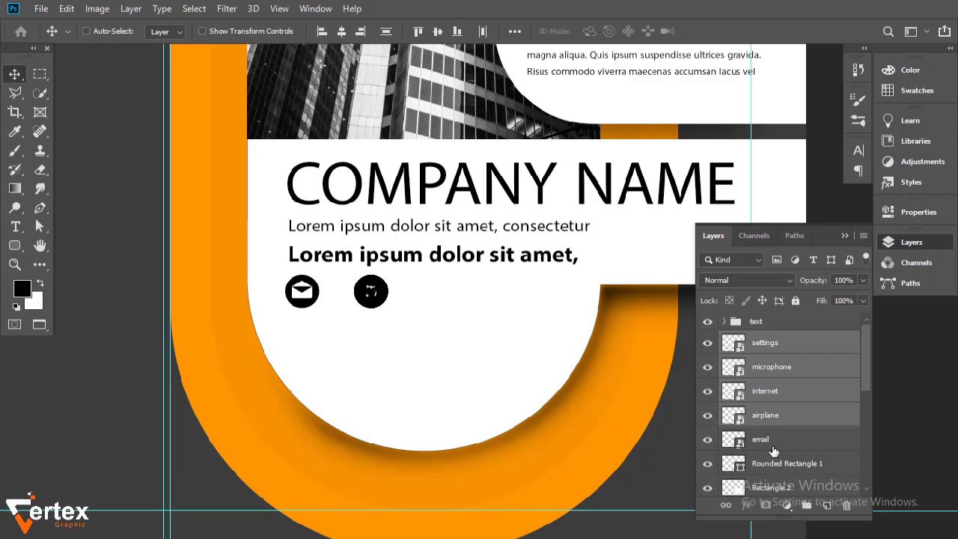
Shift the internet, microphone and settings icons further right, clear of the airplane icon.
{"action": "left_click", "coordinate": [803, 422], "text": "ctrl"}
{"action": "key", "text": "shift+Right"}
{"action": "key", "text": "shift+Right"}
{"action": "key", "text": "shift+Right"}
{"action": "key", "text": "shift+Right"}
{"action": "key", "text": "shift+Right"}
{"action": "key", "text": "shift+Right"}
{"action": "key", "text": "shift+Right"}
{"action": "key", "text": "shift+Right"}
{"action": "key", "text": "shift+Right"}
{"action": "key", "text": "shift+Right"}
{"action": "key", "text": "shift+Right"}
{"action": "key", "text": "shift+Right"}
{"action": "key", "text": "shift+Right"}
{"action": "key", "text": "shift+Right"}
{"action": "key", "text": "shift+Right"}
{"action": "key", "text": "shift+Right"}
{"action": "key", "text": "shift+Right"}
{"action": "key", "text": "shift+Right"}
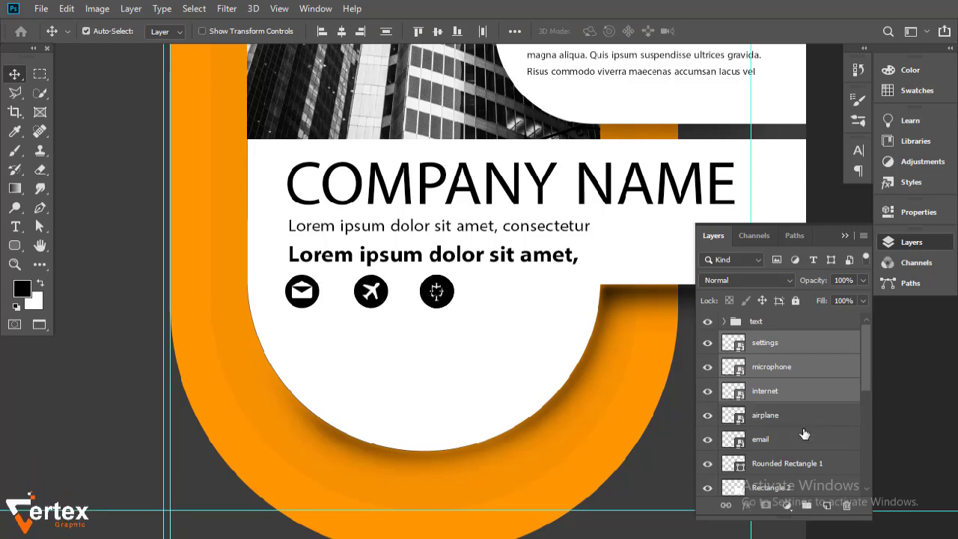
Shift the microphone and settings icons right with a similar gap after the internet icon.
{"action": "left_click", "coordinate": [795, 397], "text": "ctrl"}
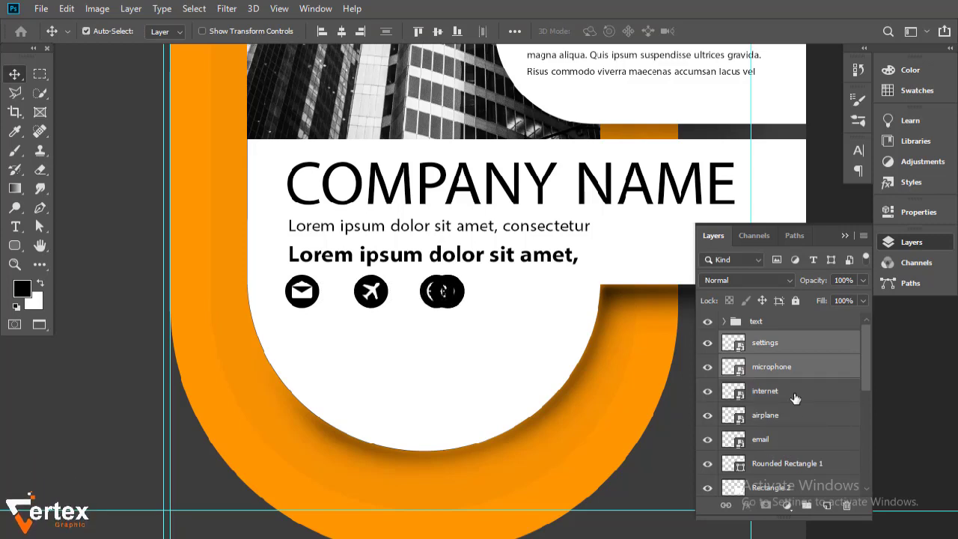
{"action": "key", "text": "shift+Right"}
{"action": "key", "text": "shift+Right"}
{"action": "key", "text": "shift+Right"}
{"action": "key", "text": "shift+Right"}
{"action": "key", "text": "shift+Right"}
{"action": "key", "text": "shift+Right"}
{"action": "key", "text": "shift+Right"}
{"action": "key", "text": "shift+Right"}
{"action": "key", "text": "shift+Right"}
{"action": "key", "text": "shift+Right"}
{"action": "key", "text": "shift+Right"}
{"action": "key", "text": "shift+Right"}
{"action": "key", "text": "shift+Right"}
{"action": "key", "text": "shift+Right"}
{"action": "key", "text": "shift+Right"}
{"action": "key", "text": "shift+Right"}
Shift only the settings icon right to the end of the icon row, below the end of the bold line.
{"action": "left_click", "coordinate": [790, 368], "text": "ctrl"}
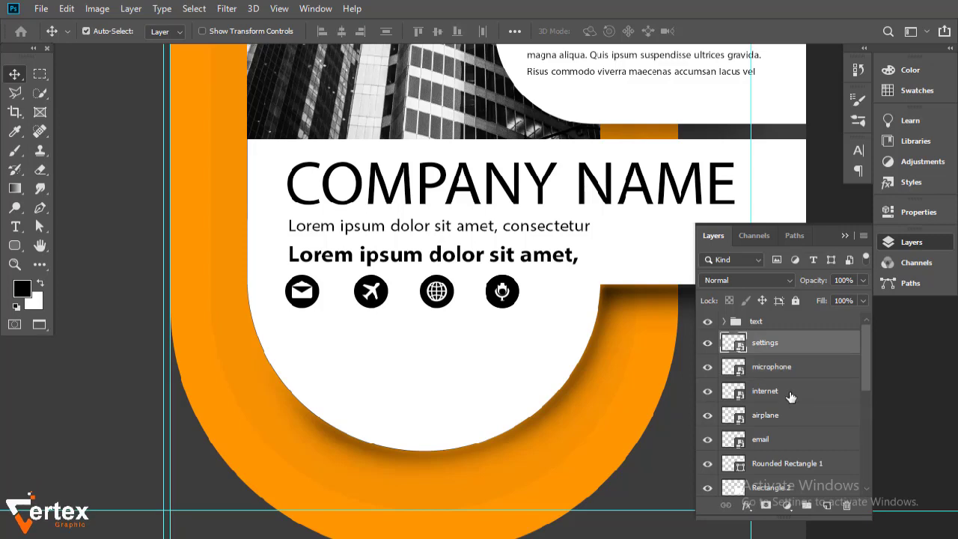
{"action": "key", "text": "shift+Right"}
{"action": "key", "text": "shift+Right"}
{"action": "key", "text": "shift+Right"}
{"action": "key", "text": "shift+Right"}
{"action": "key", "text": "shift+Right"}
{"action": "key", "text": "shift+Right"}
{"action": "key", "text": "shift+Right"}
{"action": "key", "text": "shift+Right"}
{"action": "key", "text": "shift+Right"}
{"action": "key", "text": "shift+Right"}
{"action": "key", "text": "shift+Right"}
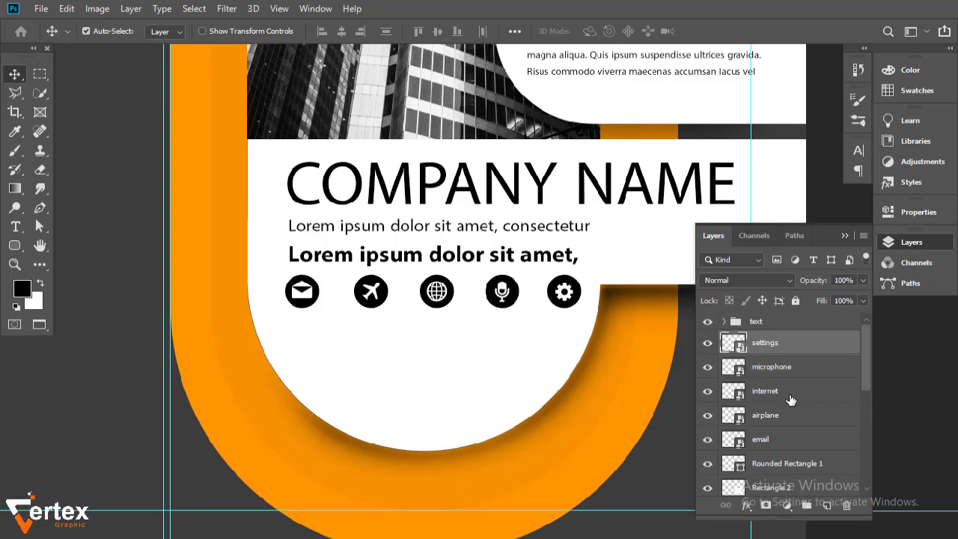
Distribute the horizontal spacing of the five icons evenly within their selection.
{"action": "left_click", "coordinate": [797, 443], "text": "shift"}
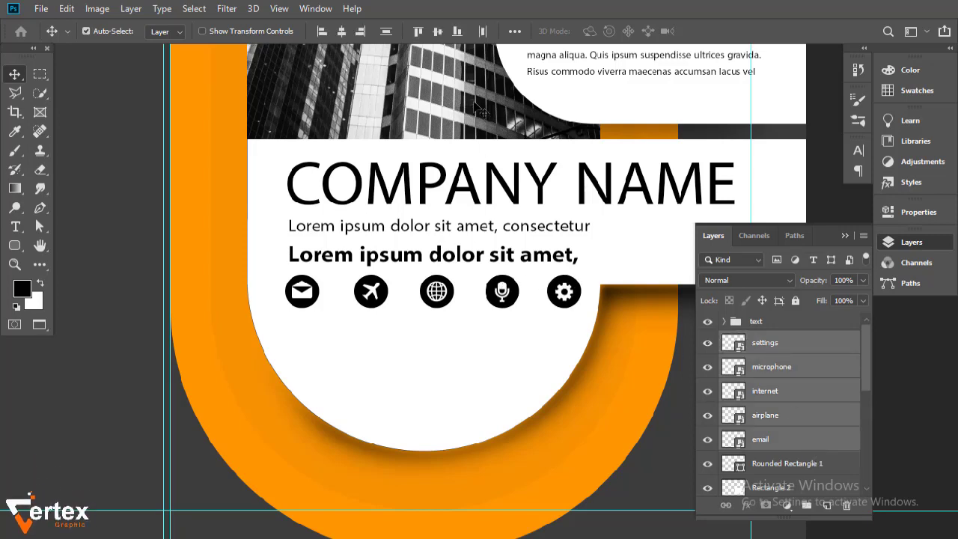
{"action": "left_click", "coordinate": [515, 31]}
{"action": "left_click", "coordinate": [470, 165]}
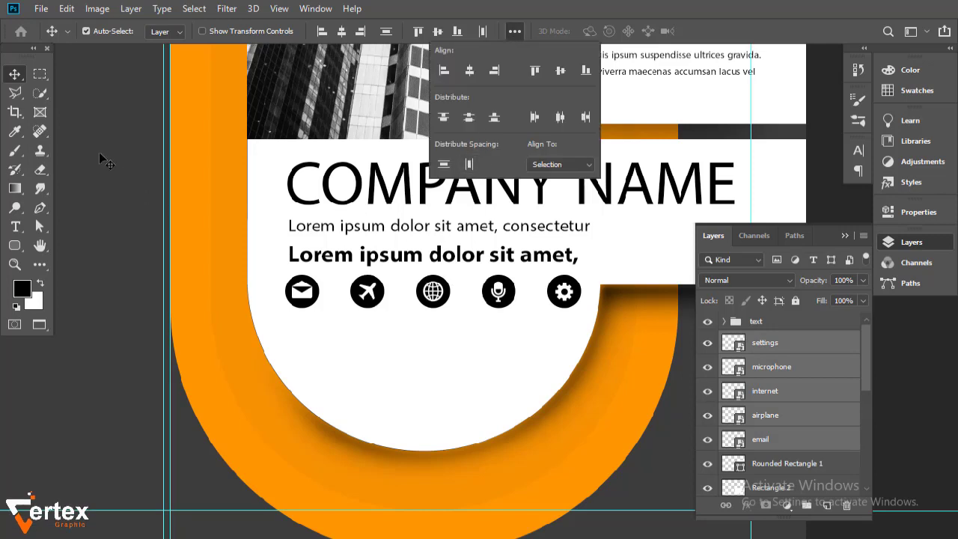
Scale the icon row down slightly beneath the bold line and group its five layers as "icons".
{"action": "key", "text": "ctrl+t"}
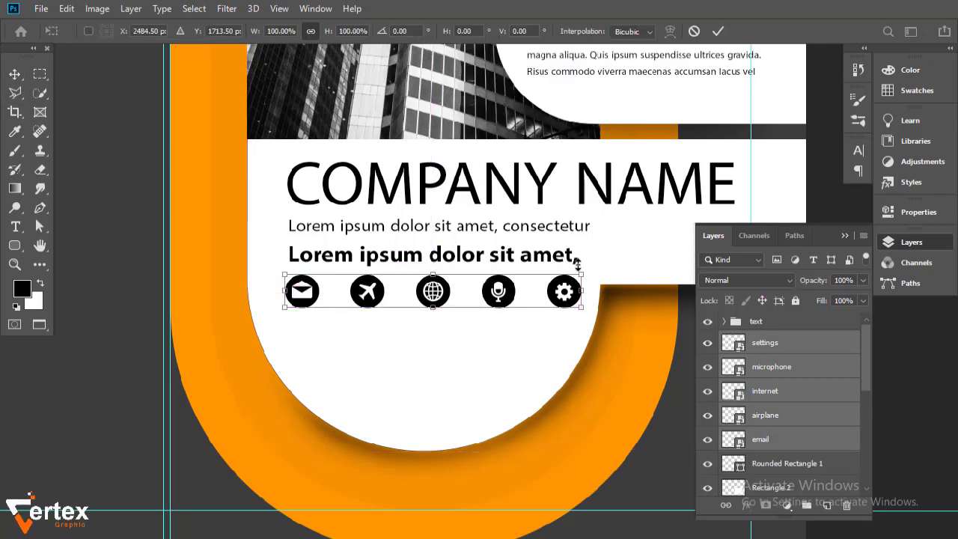
{"action": "left_click_drag", "start_coordinate": [581, 270], "coordinate": [527, 281]}
{"action": "left_click_drag", "start_coordinate": [440, 301], "coordinate": [447, 297]}
{"action": "key", "text": "Return"}
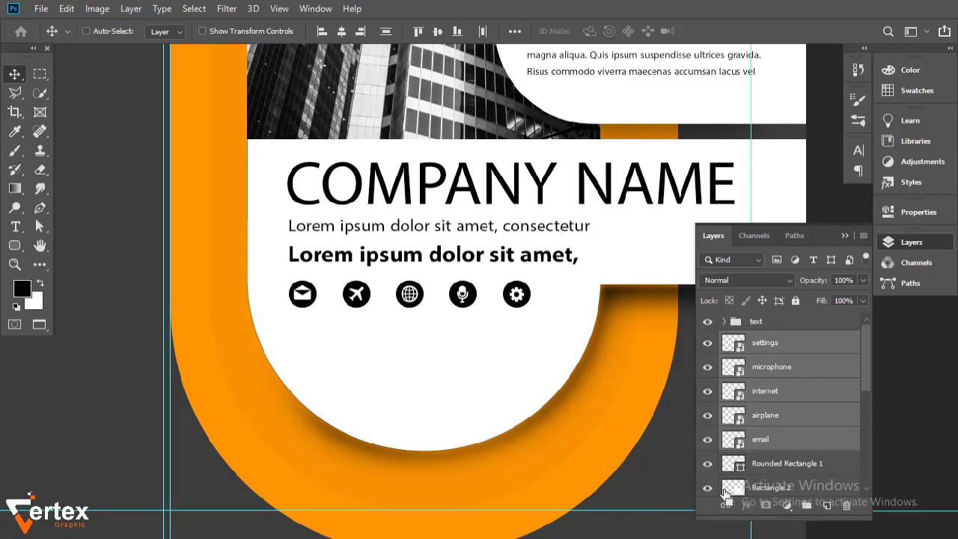
{"action": "key", "text": "ctrl+g"}
{"action": "double_click", "coordinate": [765, 339]}
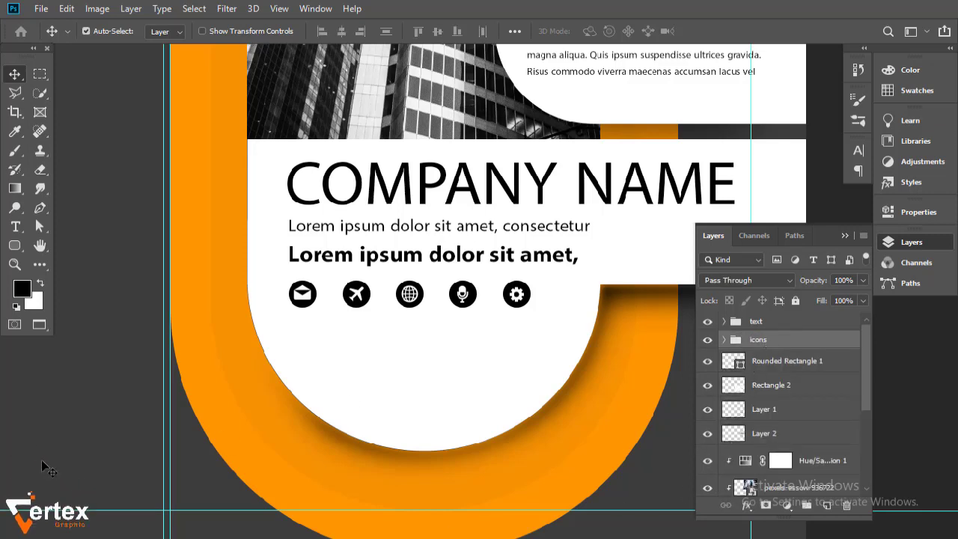
Draw a horizontal line about 261 px long with 5 px weight beneath the icon row, starting under the email icon.
{"action": "left_click", "coordinate": [17, 249]}
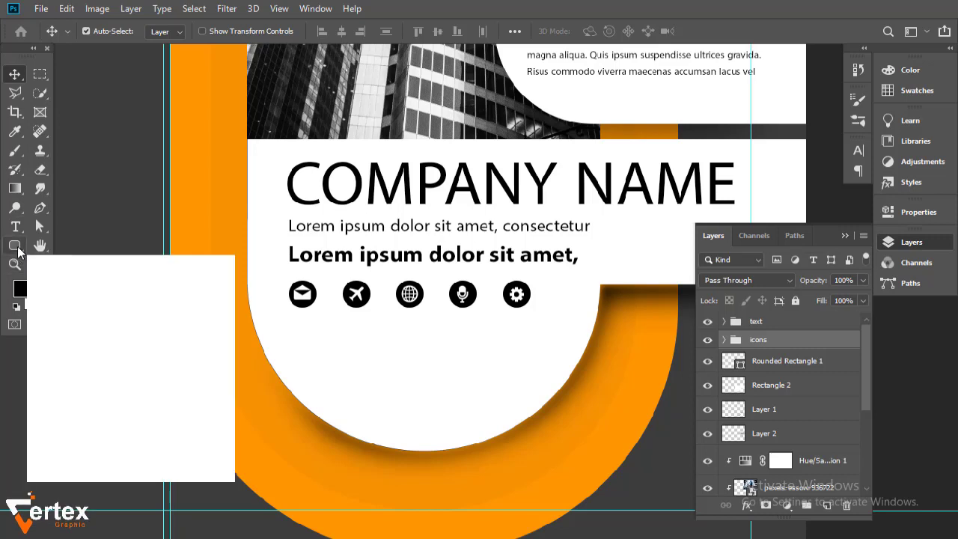
{"action": "left_click", "coordinate": [60, 303]}
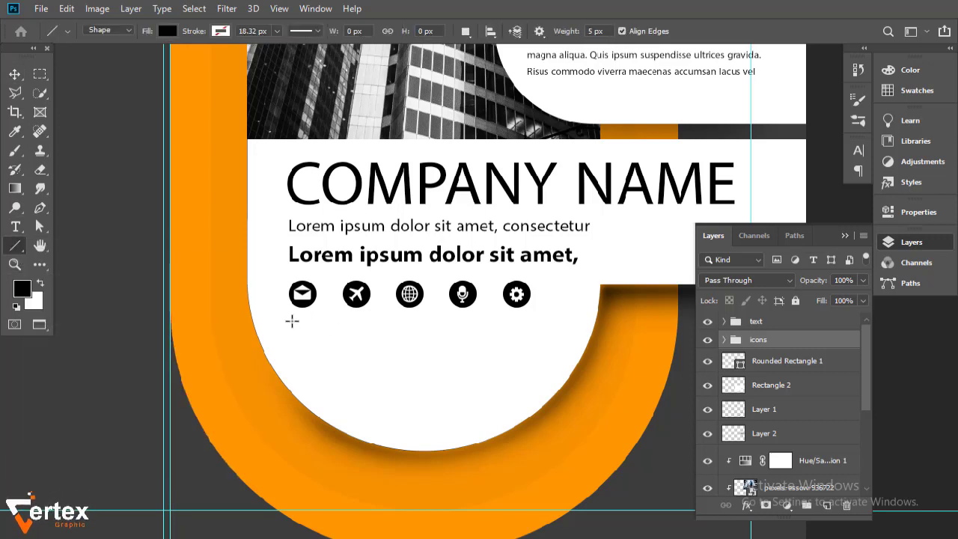
{"action": "left_click_drag", "start_coordinate": [292, 321], "coordinate": [386, 323]}
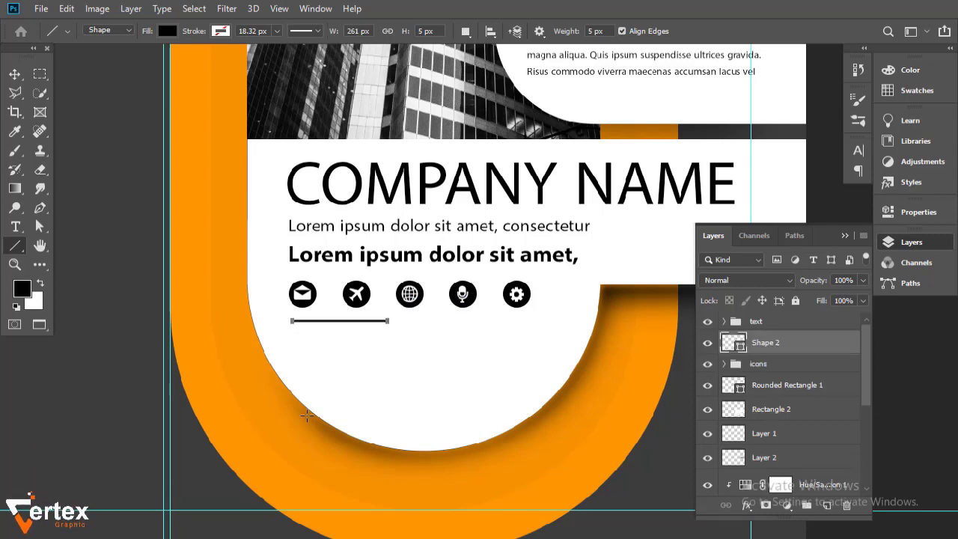
Recolor the line beneath the icons to the layout's orange, ff9600.
{"action": "double_click", "coordinate": [732, 342]}
{"action": "left_click", "coordinate": [484, 503]}
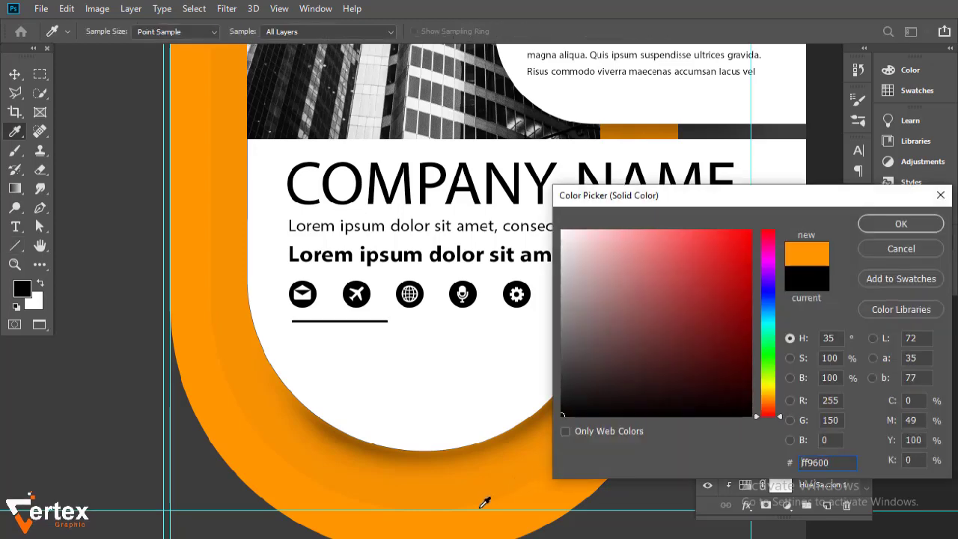
{"action": "left_click", "coordinate": [901, 226]}
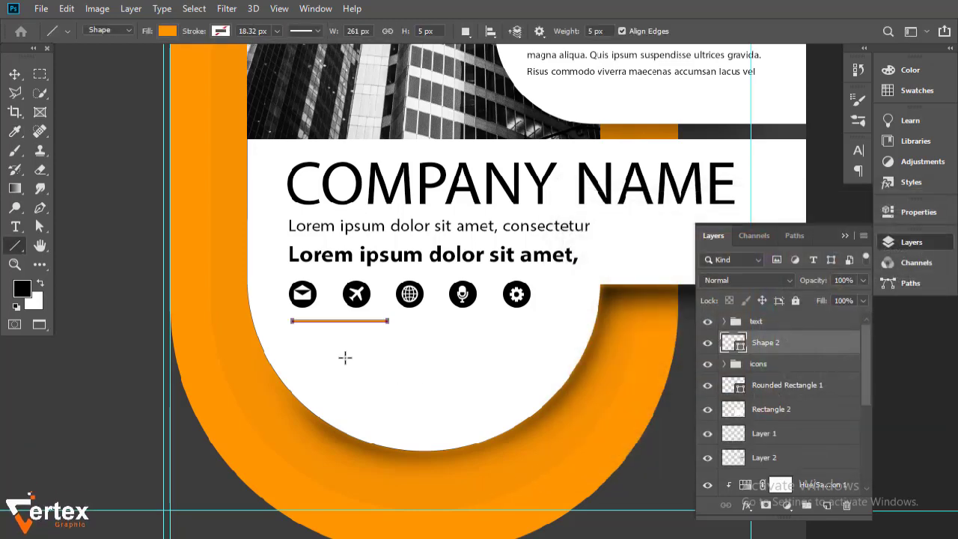
Duplicate the orange line and move the copy horizontally right to about X 2417.5 px, overlapping the original's end.
{"action": "left_click_drag", "start_coordinate": [807, 346], "coordinate": [826, 506]}
{"action": "key", "text": "ctrl+t"}
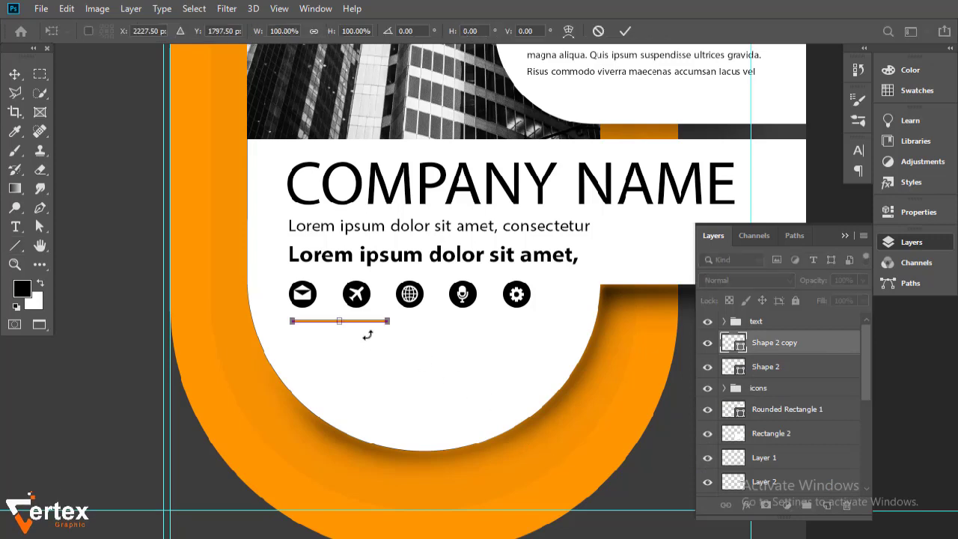
{"action": "key", "text": "shift+Right"}
{"action": "key", "text": "shift+Right"}
{"action": "key", "text": "shift+Right"}
{"action": "key", "text": "shift+Right"}
{"action": "key", "text": "shift+Right"}
{"action": "key", "text": "shift+Right"}
{"action": "key", "text": "shift+Right"}
{"action": "key", "text": "shift+Right"}
{"action": "key", "text": "shift+Right"}
{"action": "key", "text": "shift+Right"}
{"action": "key", "text": "shift+Right"}
{"action": "key", "text": "shift+Right"}
{"action": "key", "text": "shift+Right"}
{"action": "key", "text": "shift+Right"}
{"action": "key", "text": "shift+Right"}
{"action": "key", "text": "shift+Right"}
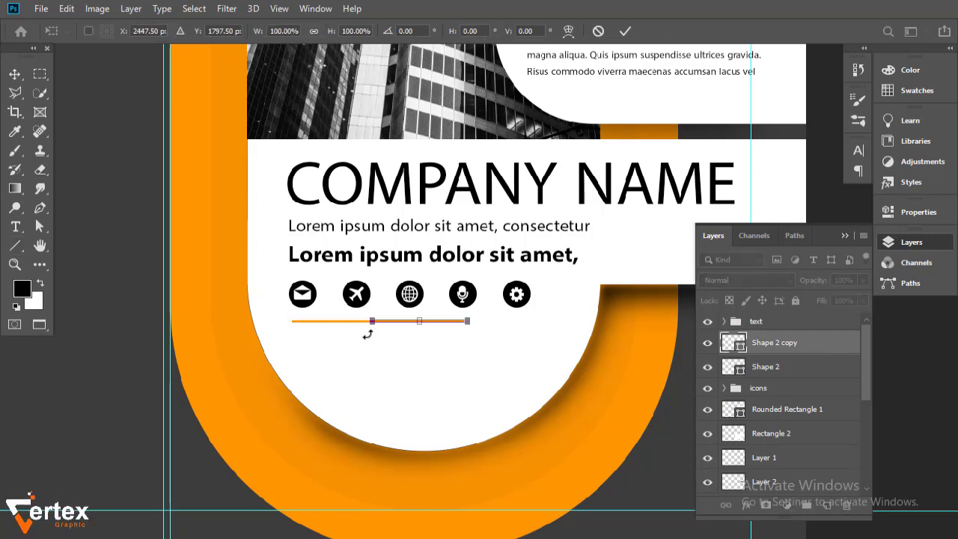
{"action": "key", "text": "shift+Left"}
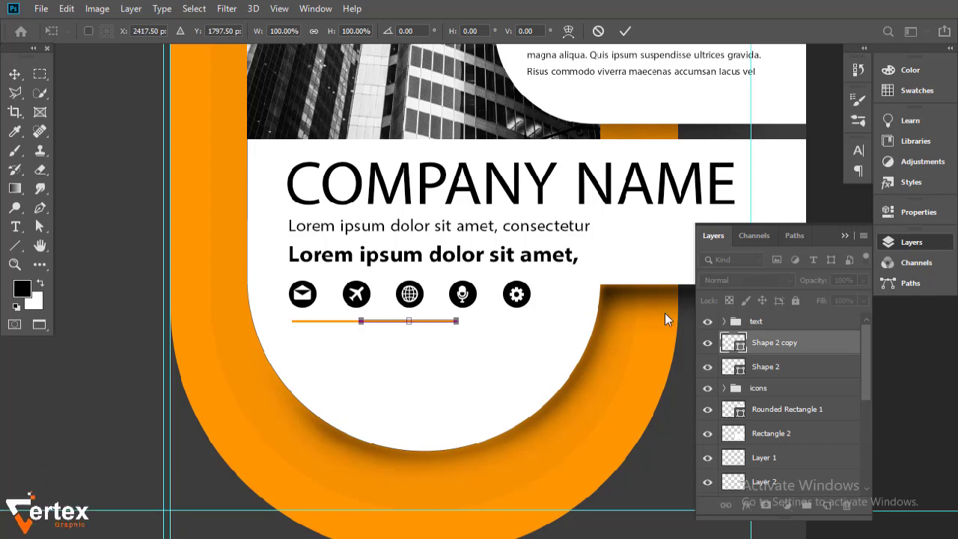
Apply the move and recolor the copied line to the background's dark grey, 3d3d3d.
{"action": "double_click", "coordinate": [733, 348]}
{"action": "left_click", "coordinate": [431, 226]}
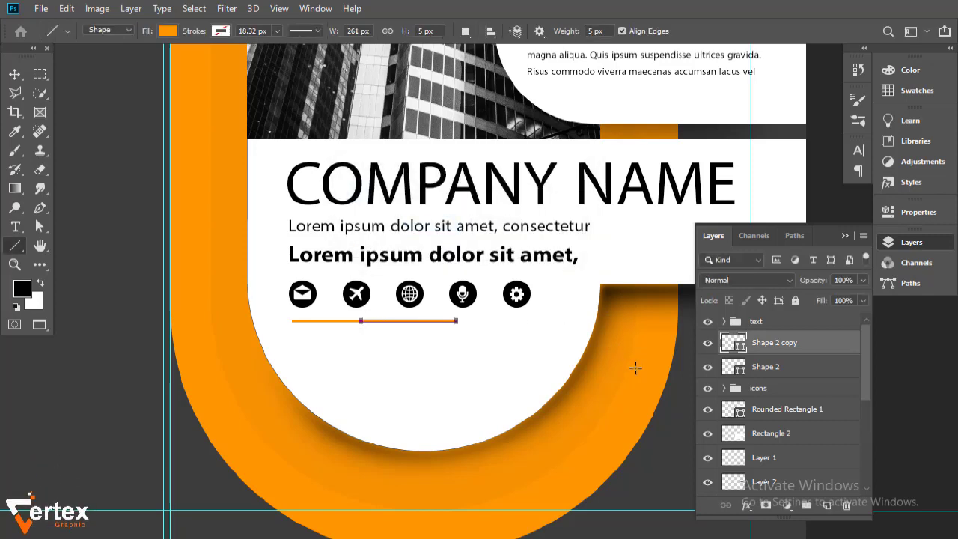
{"action": "key", "text": "i"}
{"action": "left_click", "coordinate": [112, 355]}
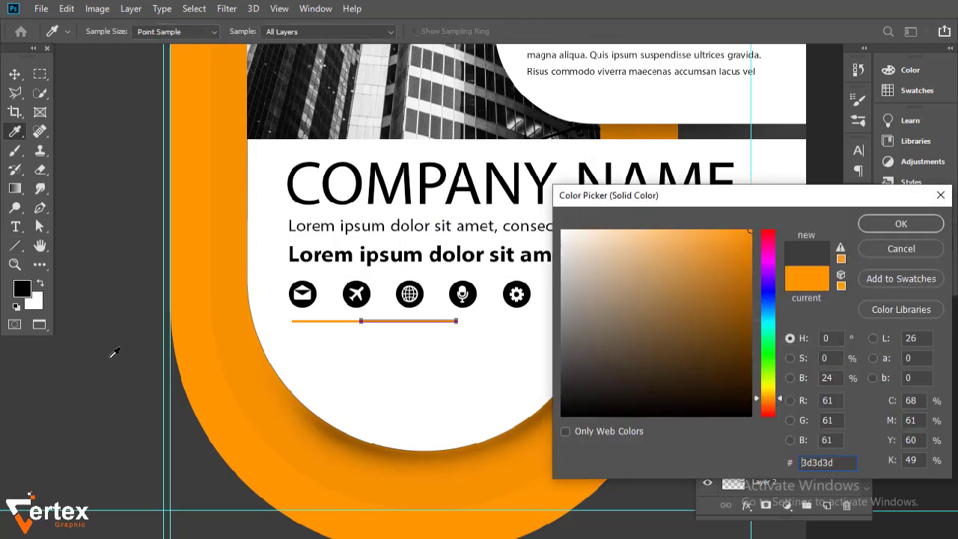
{"action": "left_click", "coordinate": [894, 224]}
Duplicate the dark grey line and move the copy horizontally right to about X 2637.5 px, ending under the gear icon.
{"action": "left_click_drag", "start_coordinate": [810, 346], "coordinate": [828, 504]}
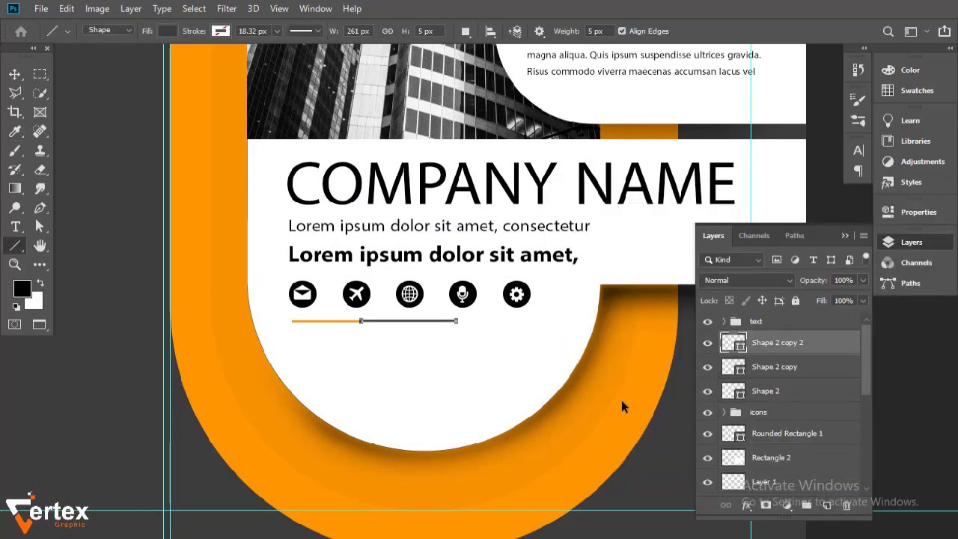
{"action": "key", "text": "ctrl+t"}
{"action": "key", "text": "shift+Right"}
{"action": "key", "text": "shift+Right"}
{"action": "key", "text": "shift+Right"}
{"action": "key", "text": "shift+Right"}
{"action": "key", "text": "shift+Right"}
{"action": "key", "text": "shift+Right"}
{"action": "key", "text": "shift+Right"}
{"action": "key", "text": "shift+Right"}
{"action": "key", "text": "shift+Right"}
{"action": "key", "text": "shift+Right"}
{"action": "key", "text": "shift+Right"}
{"action": "key", "text": "shift+Right"}
{"action": "key", "text": "shift+Right"}
{"action": "key", "text": "shift+Right"}
{"action": "key", "text": "shift+Right"}
{"action": "key", "text": "shift+Right"}
{"action": "key", "text": "shift+Right"}
{"action": "key", "text": "shift+Right"}
{"action": "key", "text": "shift+Right"}
{"action": "key", "text": "shift+Right"}
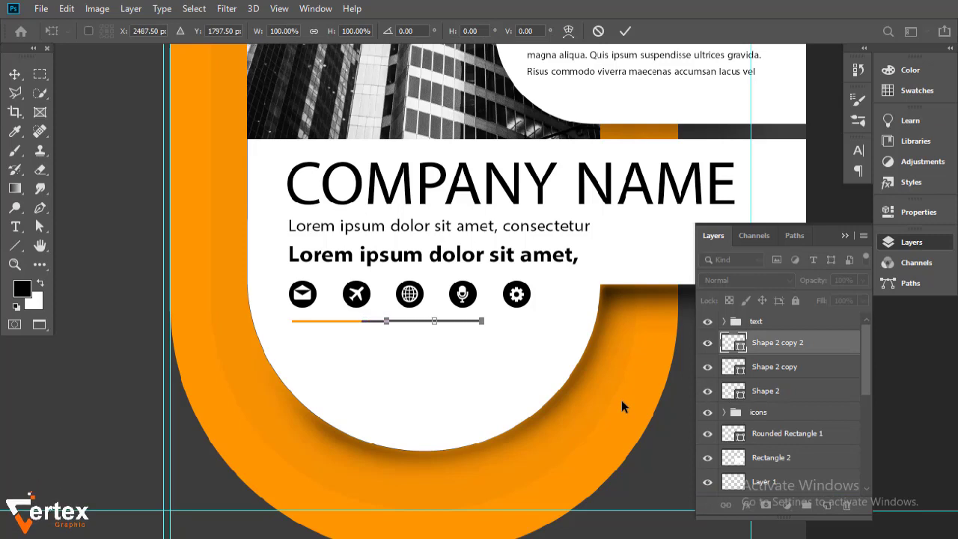
{"action": "key", "text": "shift+Left"}
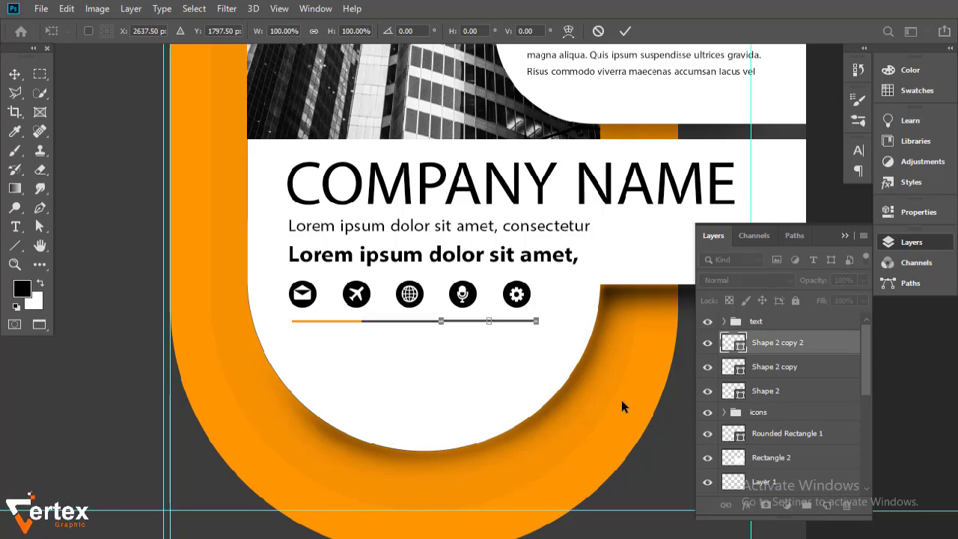
{"action": "key", "text": "Return"}
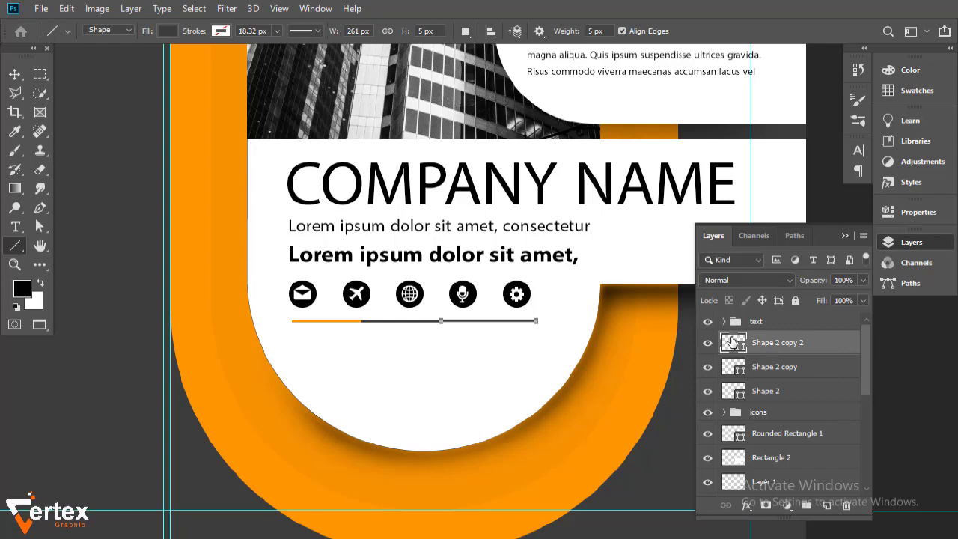
Recolor the line segment under the microphone and gear icons to black, 000000.
{"action": "key", "text": "i"}
{"action": "left_click_drag", "start_coordinate": [578, 390], "coordinate": [548, 445]}
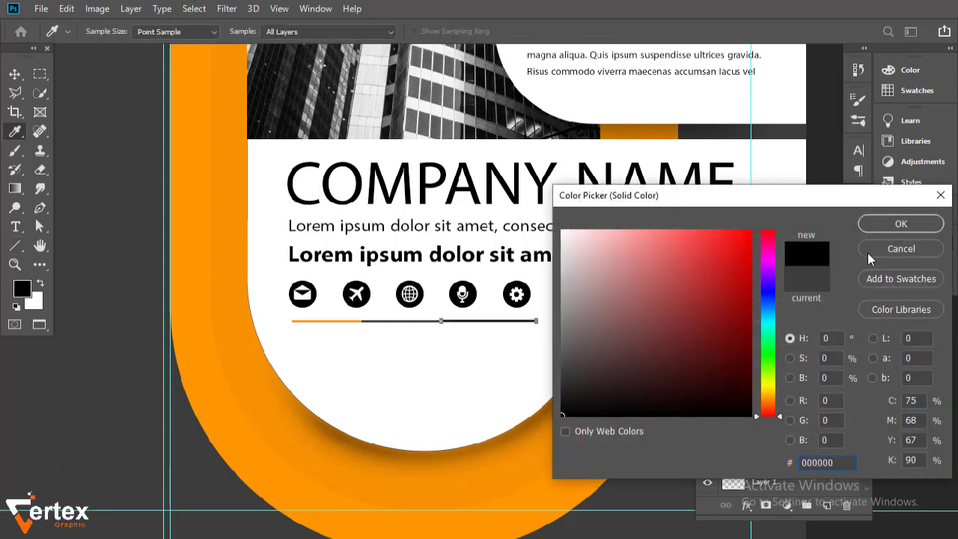
{"action": "left_click", "coordinate": [889, 226]}
Recolor the middle segment of the divider line to a lighter grey, 838383.
{"action": "left_click", "coordinate": [488, 364], "text": "ctrl"}
{"action": "left_click_drag", "start_coordinate": [489, 364], "coordinate": [488, 319]}
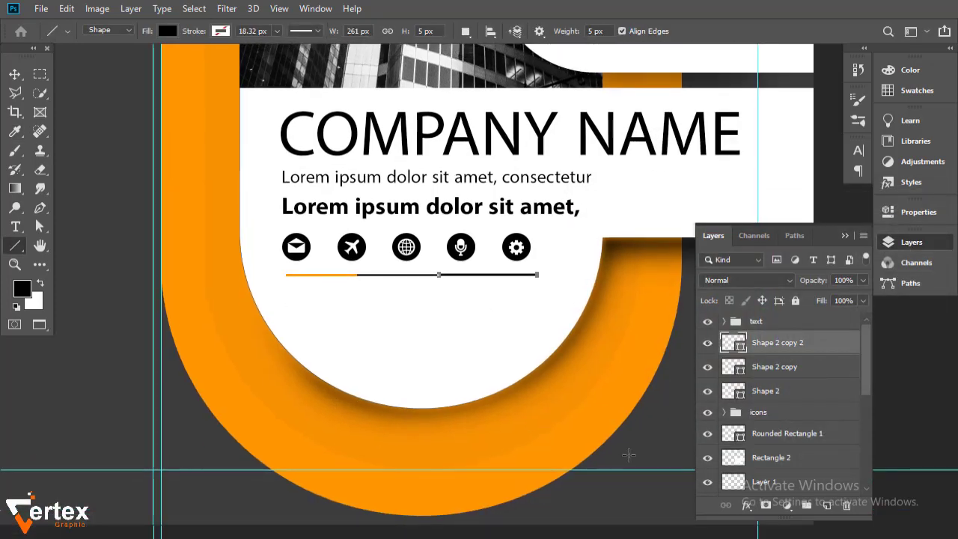
{"action": "key", "text": "v"}
{"action": "left_click", "coordinate": [479, 309], "text": "ctrl"}
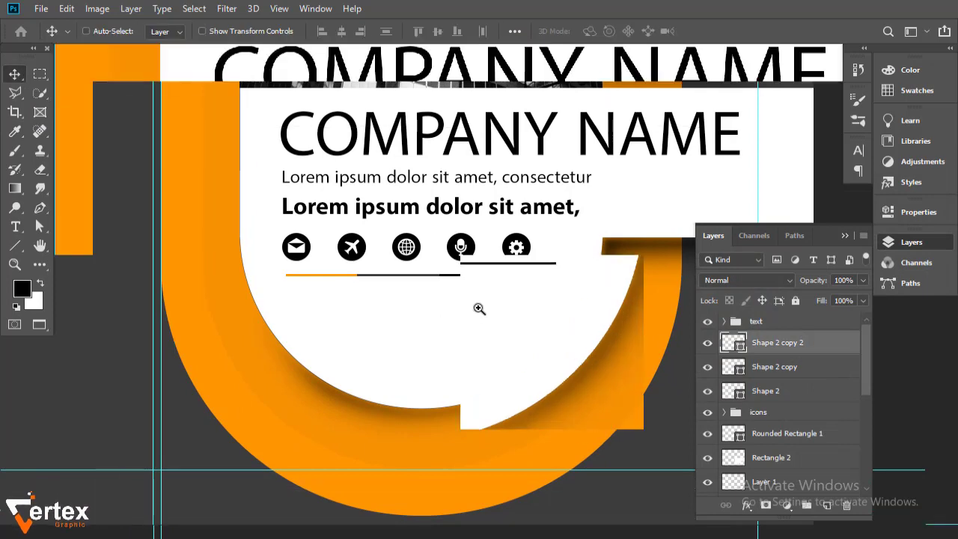
{"action": "left_click_drag", "start_coordinate": [478, 310], "coordinate": [479, 312]}
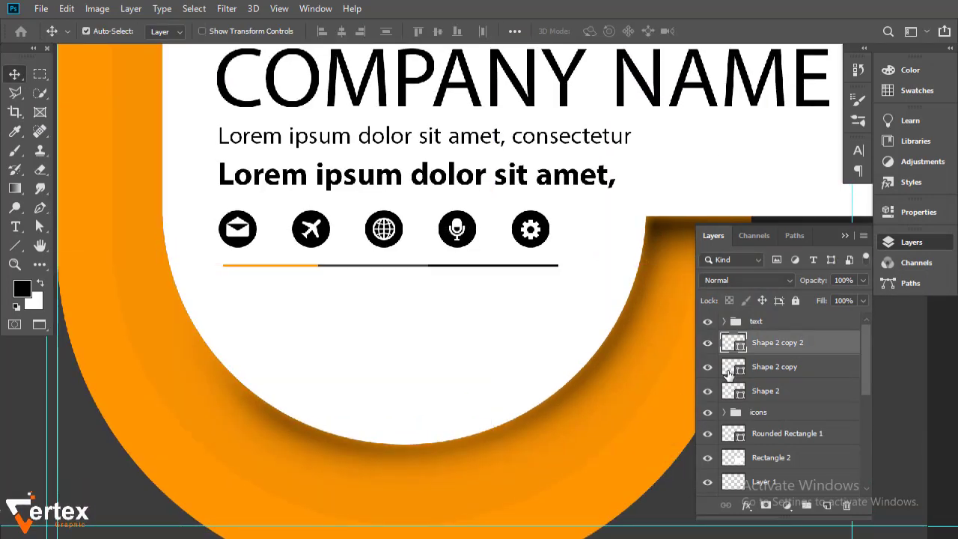
{"action": "left_click", "coordinate": [727, 372]}
{"action": "left_click", "coordinate": [707, 368]}
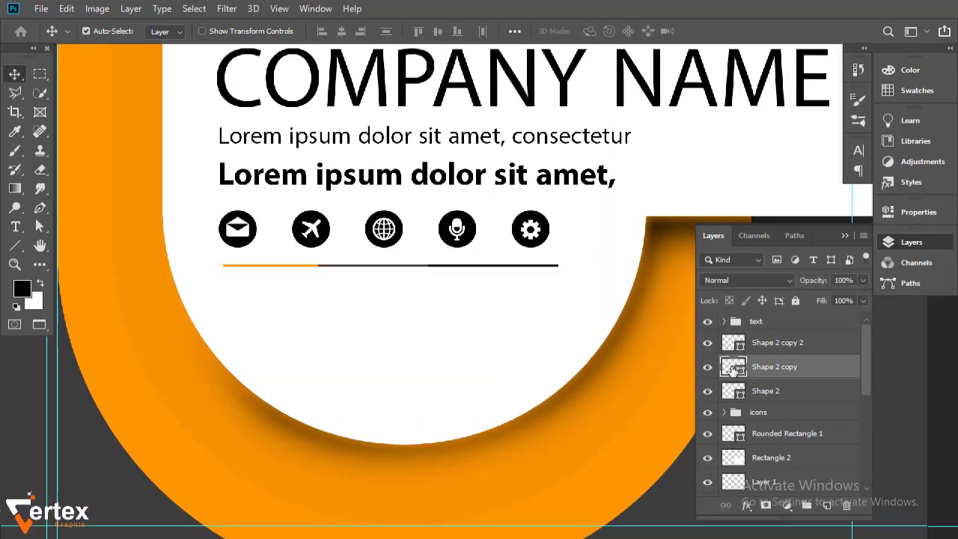
{"action": "double_click", "coordinate": [733, 366]}
{"action": "left_click", "coordinate": [559, 320]}
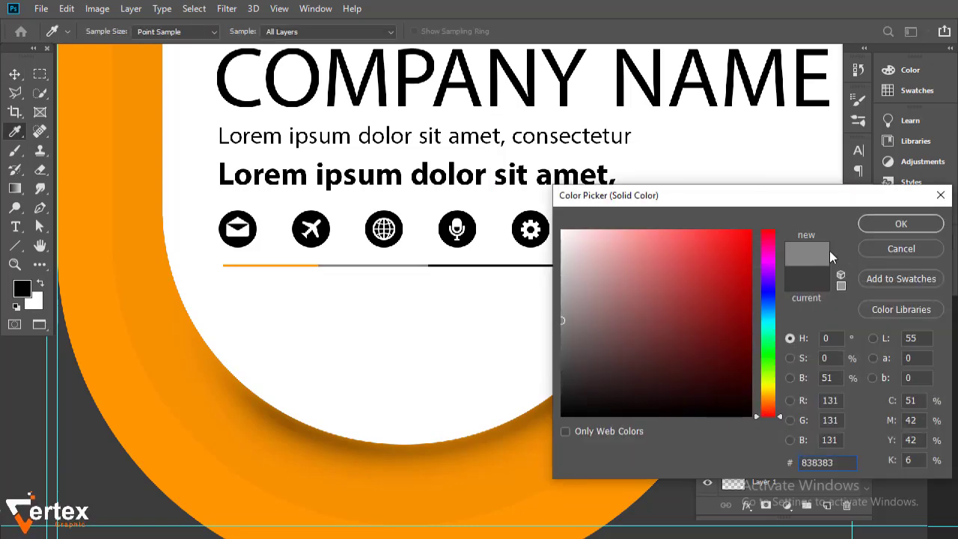
{"action": "left_click", "coordinate": [901, 224]}
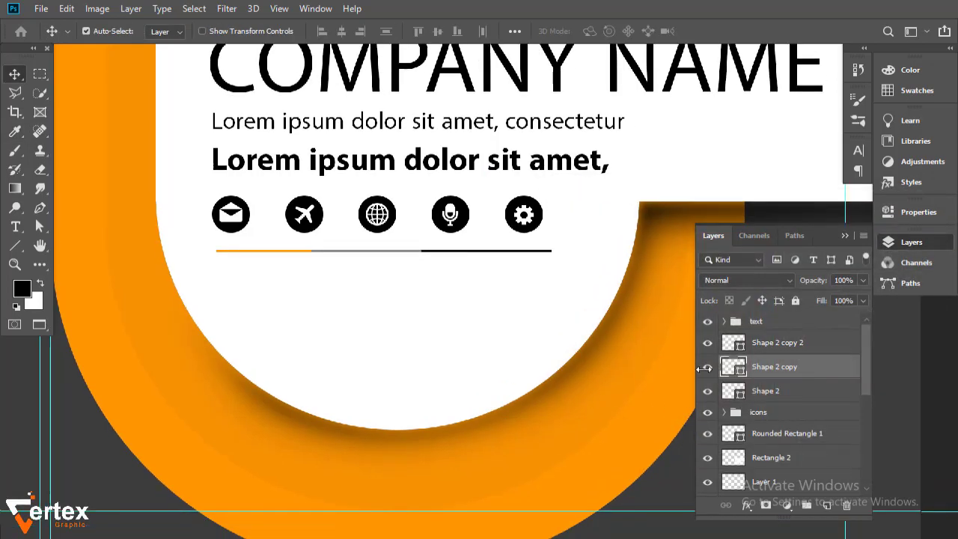
Group the three divider line segments, Shape 2, Shape 2 copy and Shape 2 copy 2.
{"action": "left_click", "coordinate": [786, 391], "text": "shift"}
{"action": "left_click", "coordinate": [788, 343], "text": "shift"}
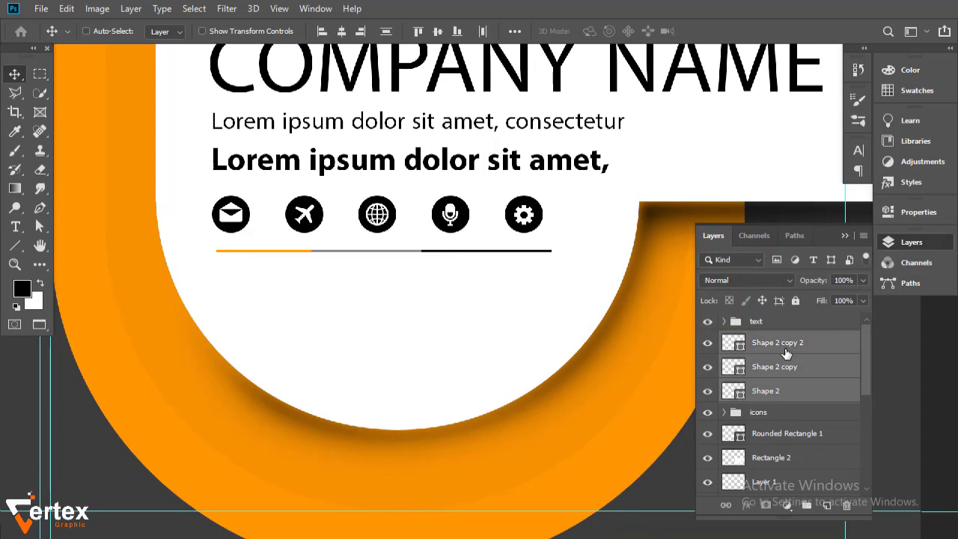
{"action": "key", "text": "ctrl+g"}
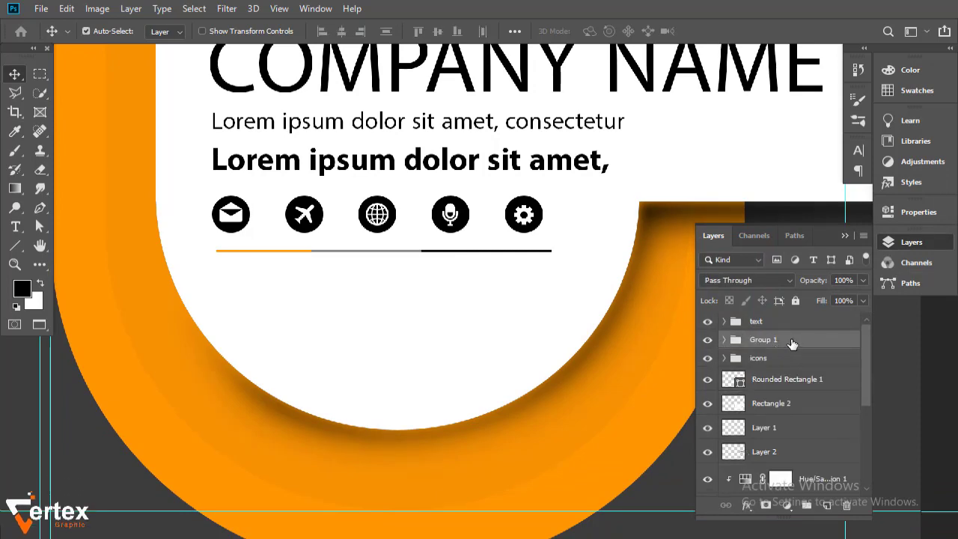
Add a black drop shadow offset slightly below the line group, with 94° angle, 100% opacity and 16 px size.
{"action": "double_click", "coordinate": [791, 342]}
{"action": "left_click", "coordinate": [279, 452]}
{"action": "left_click_drag", "start_coordinate": [344, 174], "coordinate": [589, 171]}
{"action": "left_click_drag", "start_coordinate": [382, 248], "coordinate": [383, 243]}
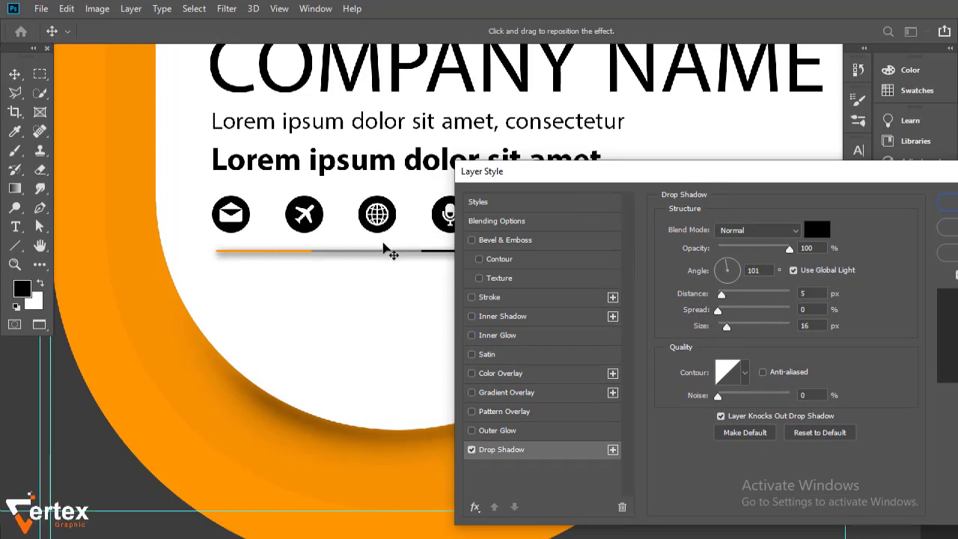
{"action": "left_click_drag", "start_coordinate": [372, 257], "coordinate": [372, 263]}
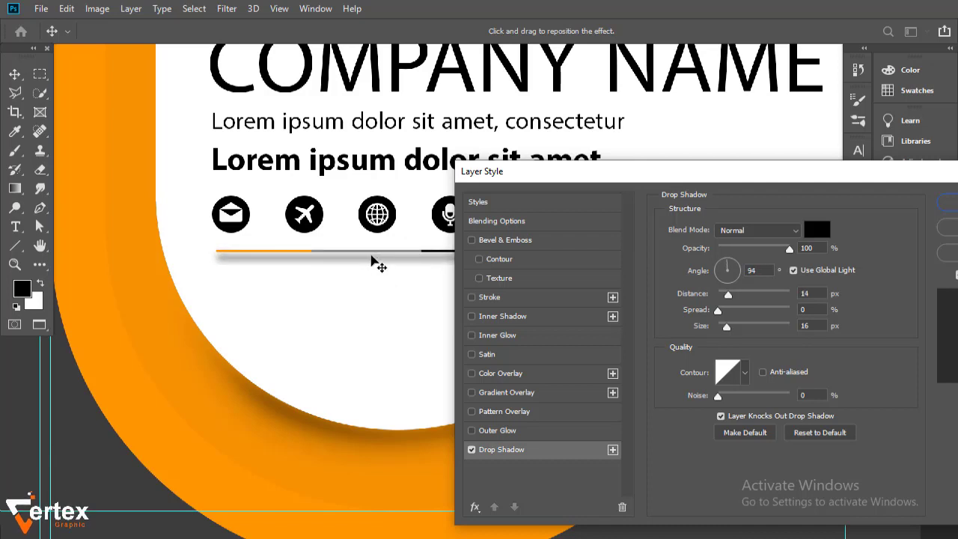
{"action": "left_click_drag", "start_coordinate": [729, 294], "coordinate": [727, 295]}
{"action": "left_click", "coordinate": [949, 204]}
Group all layers from Rounded Rectangle 1 down to Shape 1 and name the group base.
{"action": "left_click", "coordinate": [421, 307], "text": "alt"}
{"action": "left_click", "coordinate": [421, 307], "text": "alt"}
{"action": "left_click_drag", "start_coordinate": [424, 250], "coordinate": [381, 348]}
{"action": "left_click", "coordinate": [399, 317], "text": "alt"}
{"action": "left_click_drag", "start_coordinate": [398, 311], "coordinate": [374, 344]}
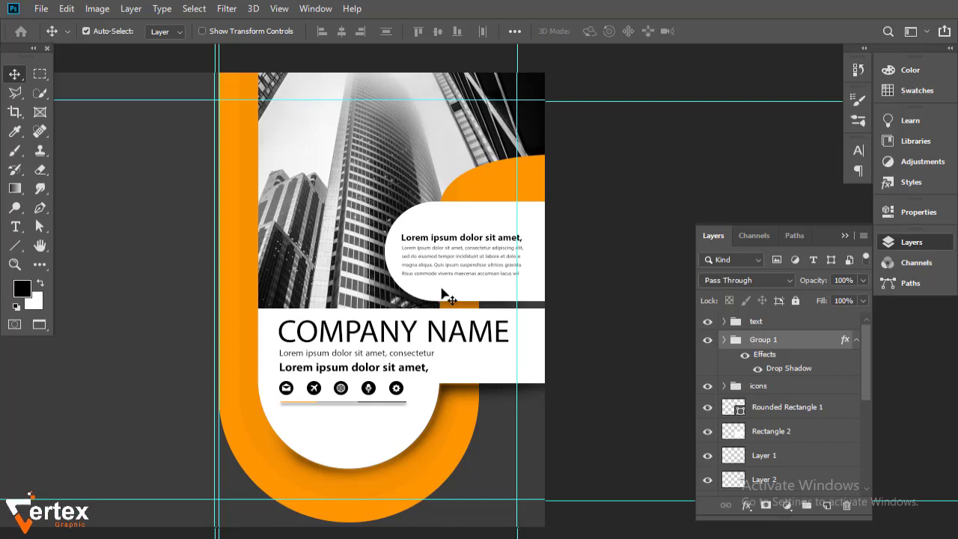
{"action": "left_click", "coordinate": [724, 340]}
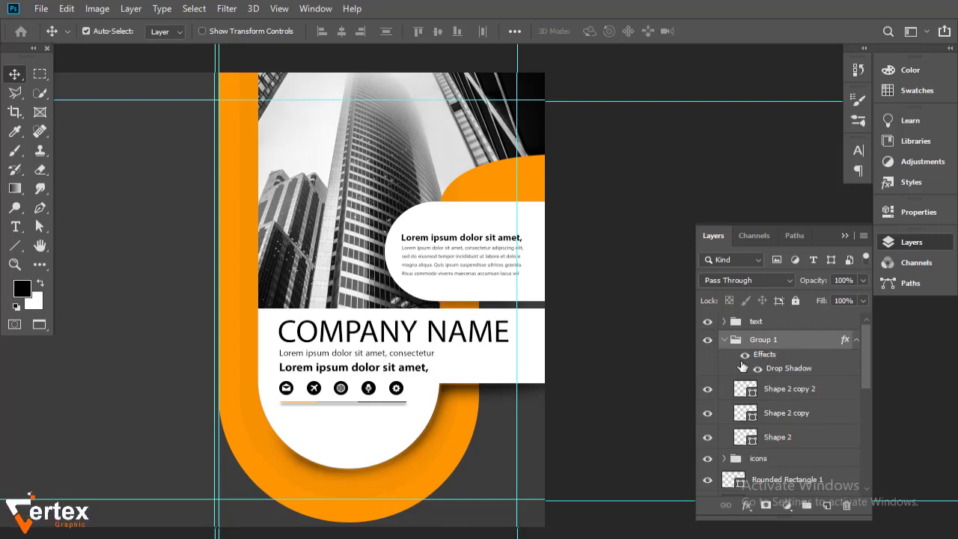
{"action": "left_click", "coordinate": [724, 340]}
{"action": "left_click", "coordinate": [803, 416]}
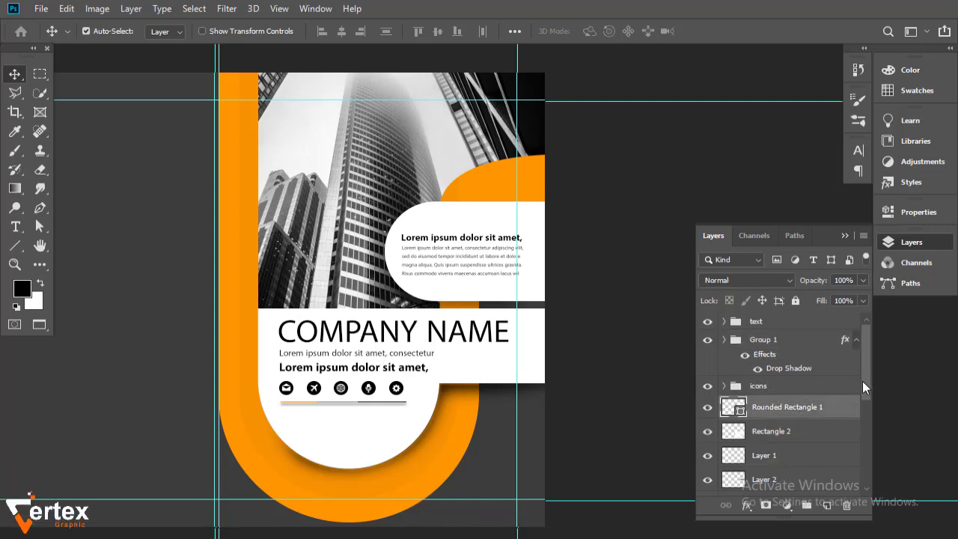
{"action": "scroll", "coordinate": [801, 411], "scroll_direction": "down", "scroll_amount": 3}
{"action": "left_click_drag", "start_coordinate": [861, 407], "coordinate": [865, 459]}
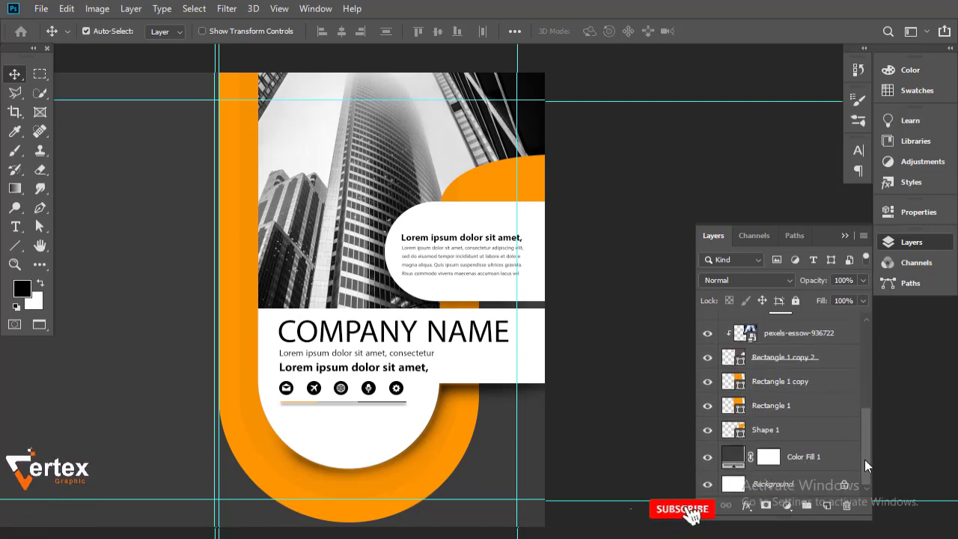
{"action": "left_click", "coordinate": [779, 432], "text": "shift"}
{"action": "key", "text": "ctrl+g"}
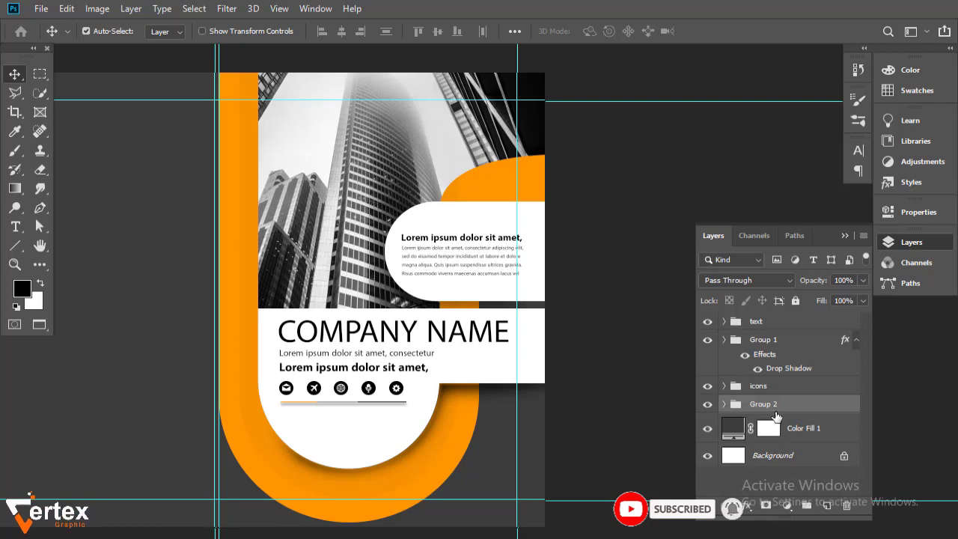
{"action": "type", "text": "base"}
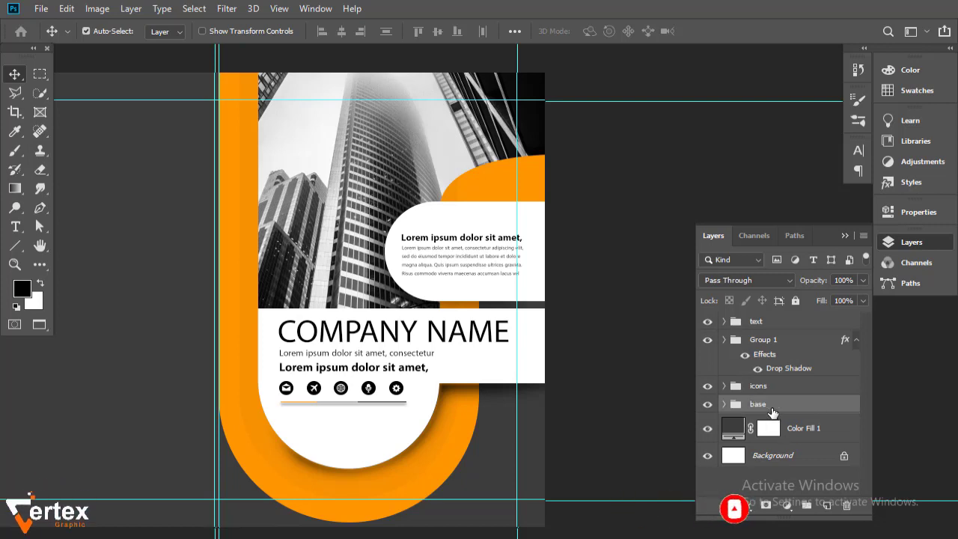
{"action": "key", "text": "Return"}
Collapse the effects list of Group 1 and rename the group as line.
{"action": "left_click", "coordinate": [857, 342]}
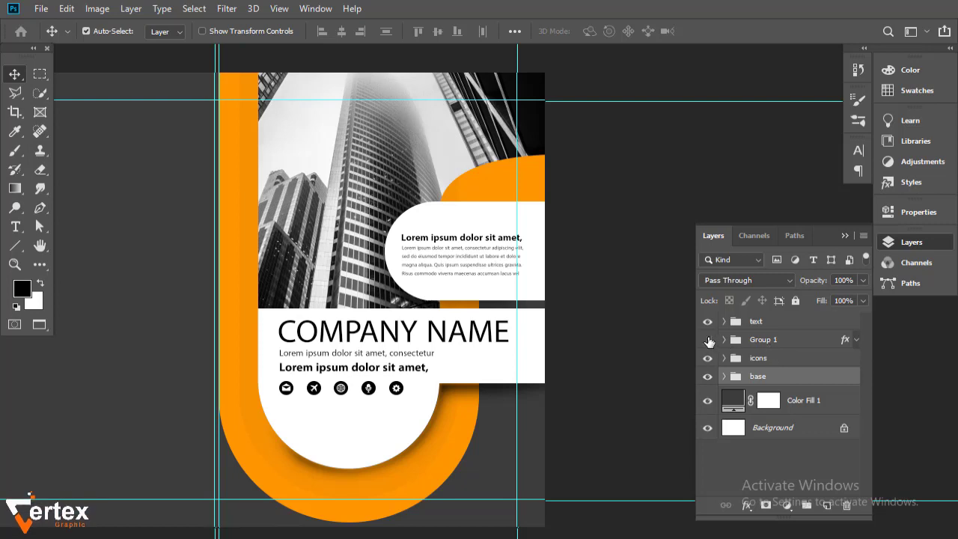
{"action": "double_click", "coordinate": [764, 340]}
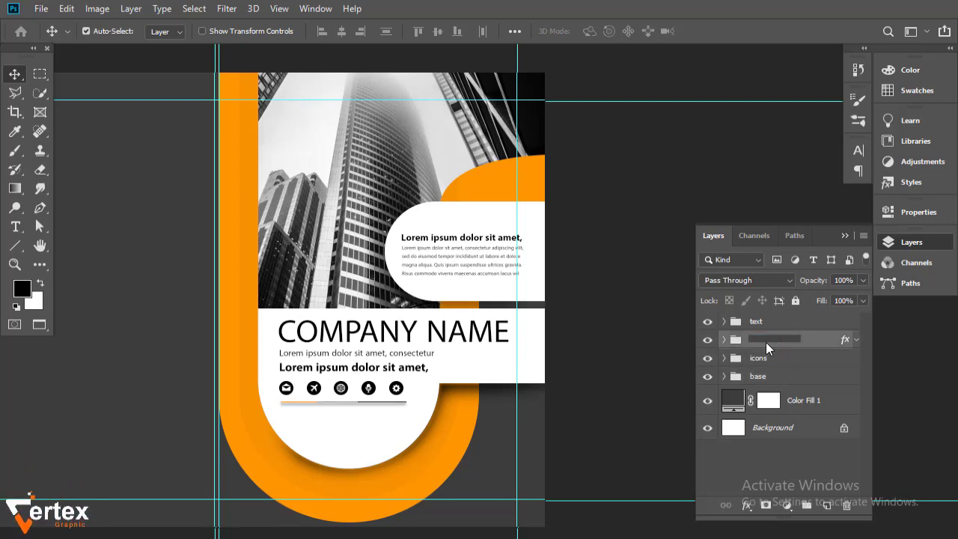
{"action": "type", "text": "line"}
{"action": "key", "text": "Return"}
Draw a circle about 174 px across on the upper edge of the orange shape over the photo and fill it white.
{"action": "left_click_drag", "start_coordinate": [479, 434], "coordinate": [479, 433]}
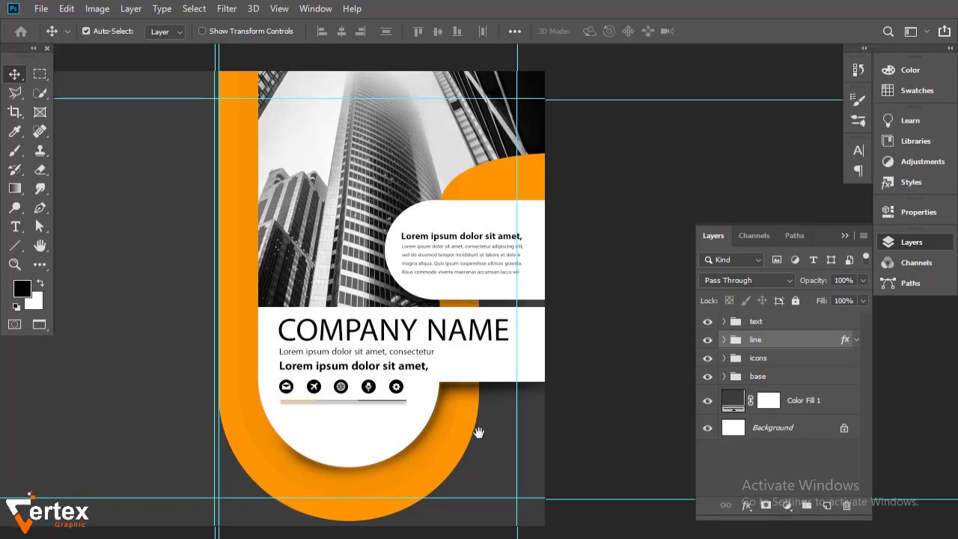
{"action": "left_click", "coordinate": [67, 262]}
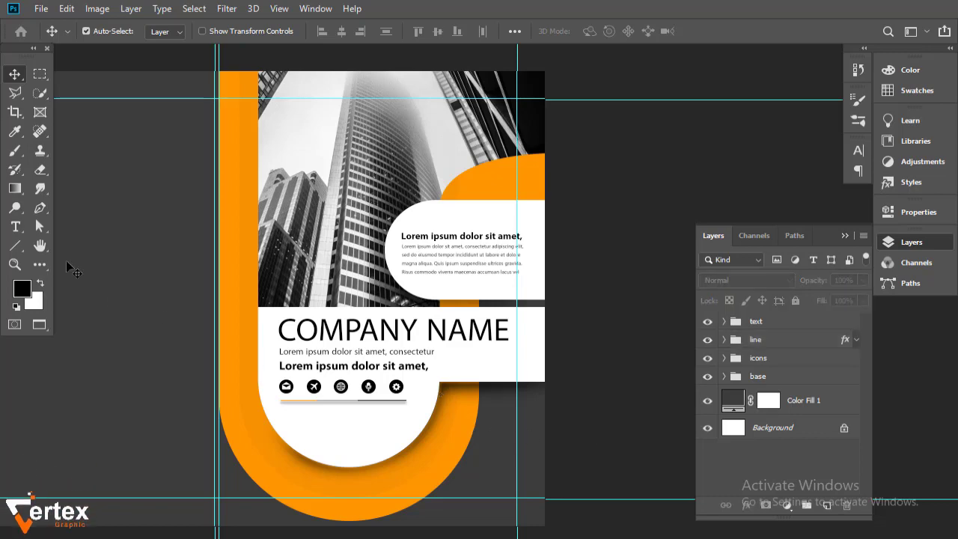
{"action": "right_click", "coordinate": [12, 253]}
{"action": "left_click", "coordinate": [74, 272]}
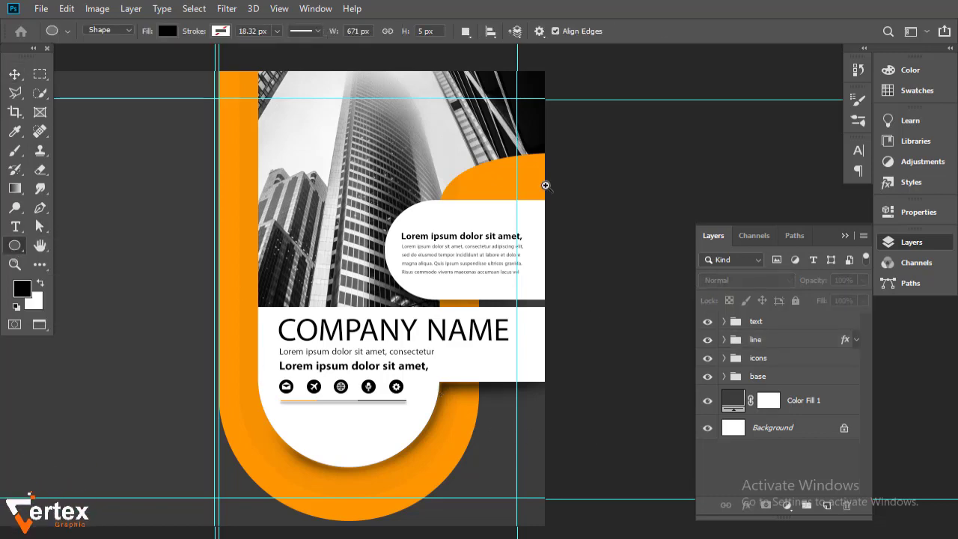
{"action": "scroll", "coordinate": [512, 240], "scroll_direction": "up", "scroll_amount": 4, "text": "alt"}
{"action": "left_click_drag", "start_coordinate": [367, 113], "coordinate": [480, 228]}
{"action": "left_click", "coordinate": [676, 320]}
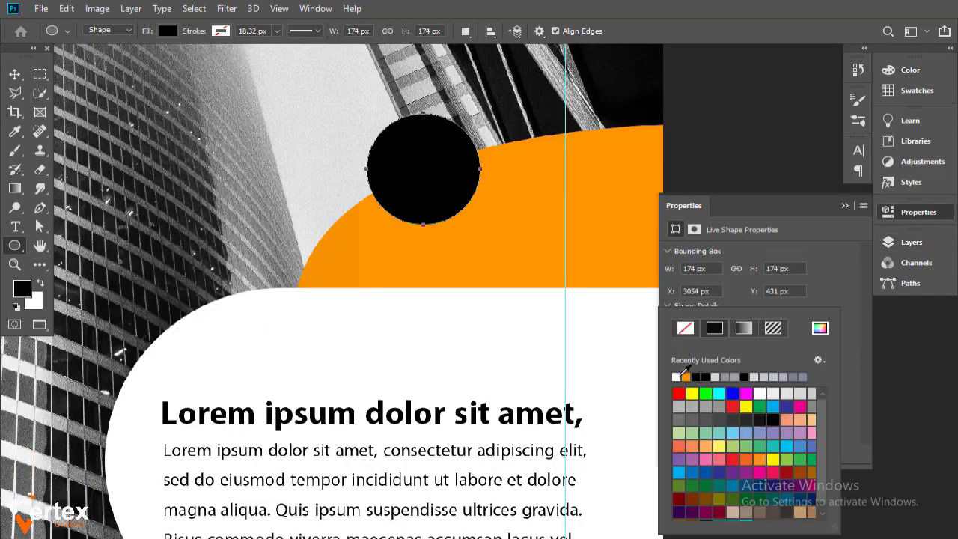
{"action": "left_click", "coordinate": [677, 377]}
{"action": "left_click", "coordinate": [15, 75]}
{"action": "left_click", "coordinate": [846, 205]}
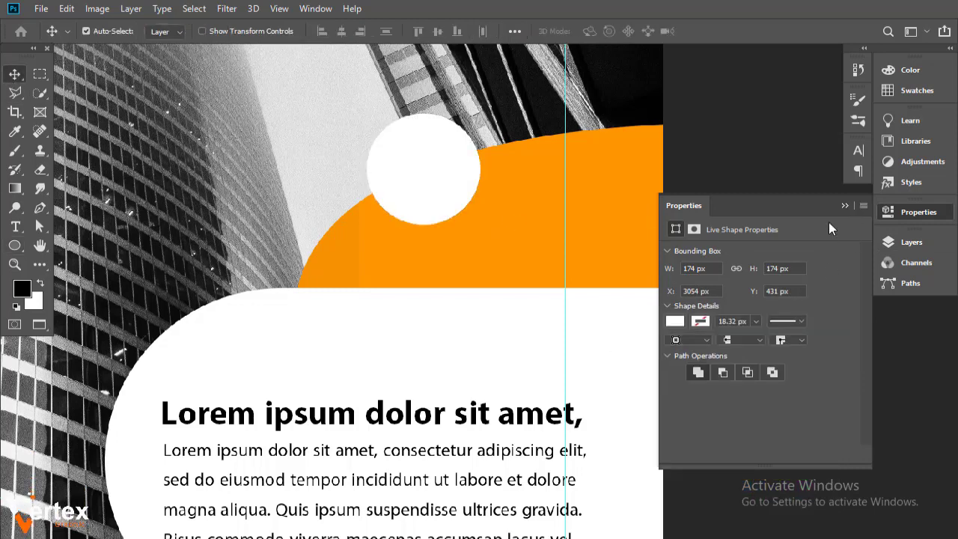
Draw a diagonal-stripe custom shape about 940 px square in the empty dark half of the layout.
{"action": "left_click_drag", "start_coordinate": [598, 387], "coordinate": [586, 292]}
{"action": "left_click", "coordinate": [586, 296], "text": "alt"}
{"action": "left_click", "coordinate": [585, 298], "text": "alt"}
{"action": "left_click_drag", "start_coordinate": [578, 402], "coordinate": [550, 299]}
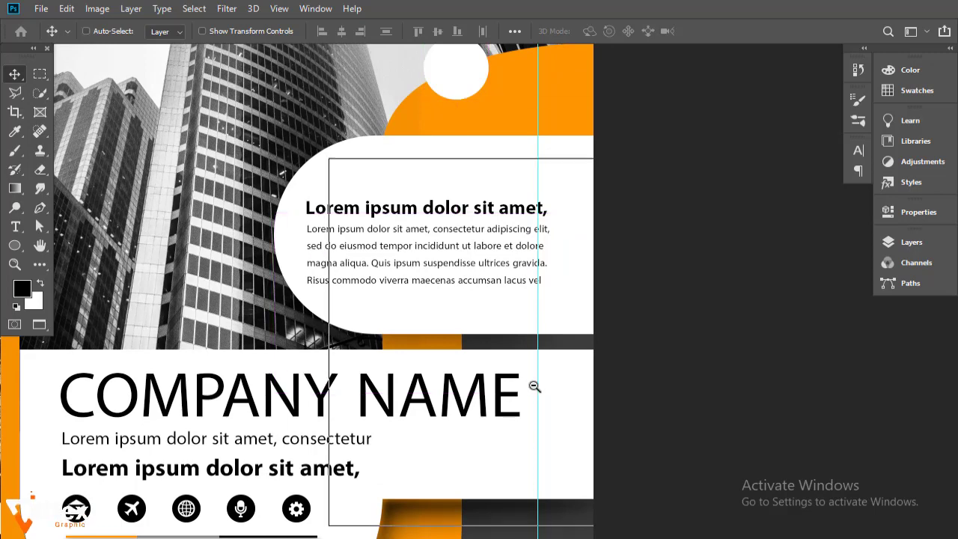
{"action": "left_click", "coordinate": [534, 387], "text": "alt"}
{"action": "left_click_drag", "start_coordinate": [534, 396], "coordinate": [513, 295]}
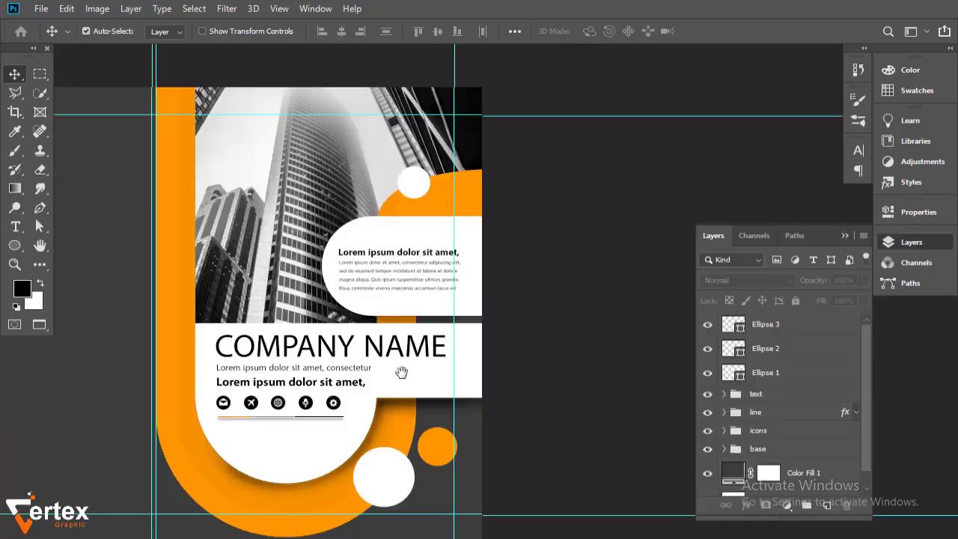
{"action": "left_click_drag", "start_coordinate": [402, 372], "coordinate": [575, 382]}
{"action": "left_click_drag", "start_coordinate": [371, 330], "coordinate": [450, 327]}
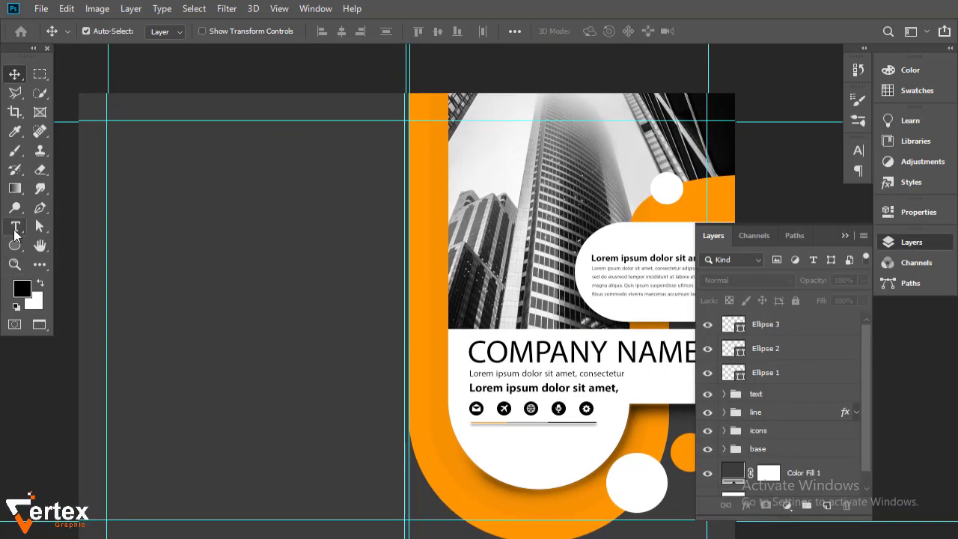
{"action": "left_click", "coordinate": [14, 245]}
{"action": "left_click", "coordinate": [68, 315]}
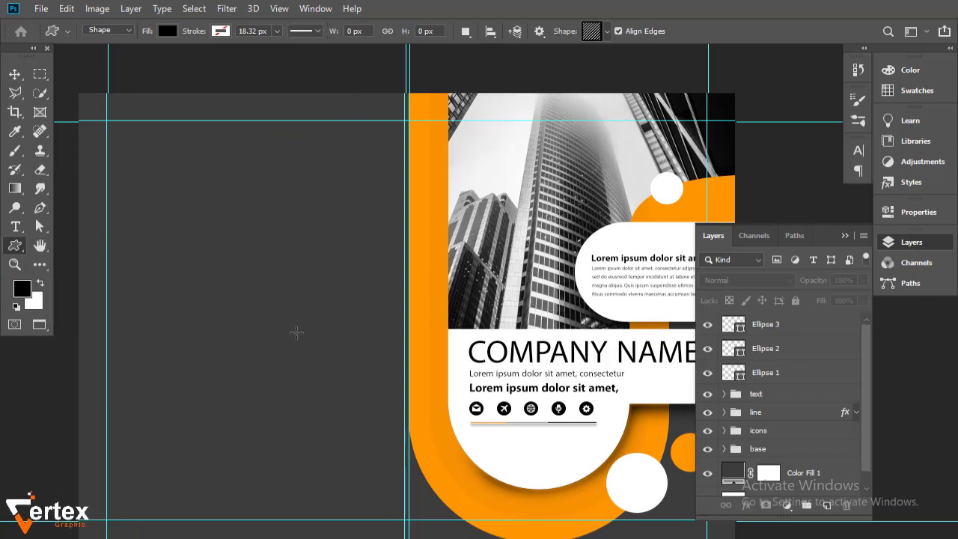
{"action": "left_click_drag", "start_coordinate": [158, 216], "coordinate": [334, 390]}
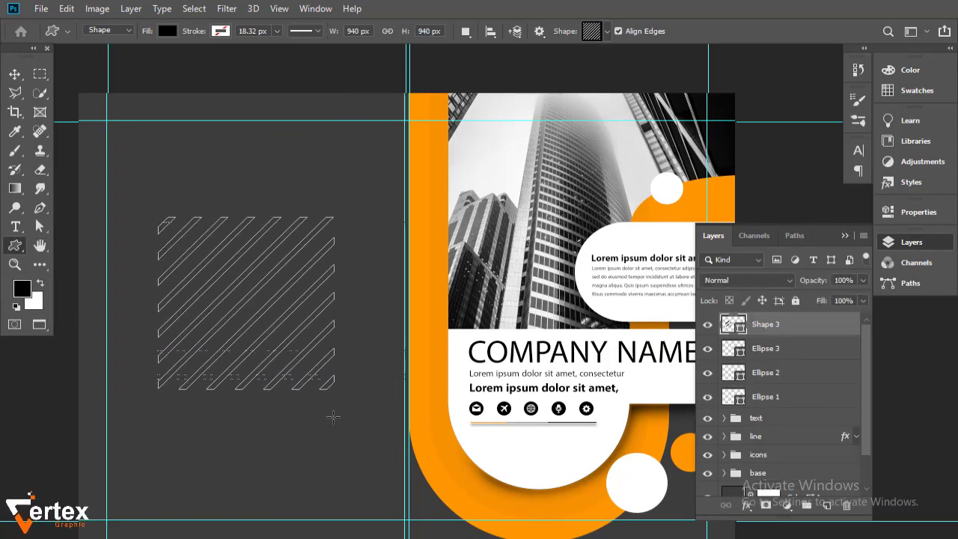
Fill the diagonal-stripe shape with white and deselect it.
{"action": "left_click", "coordinate": [168, 31]}
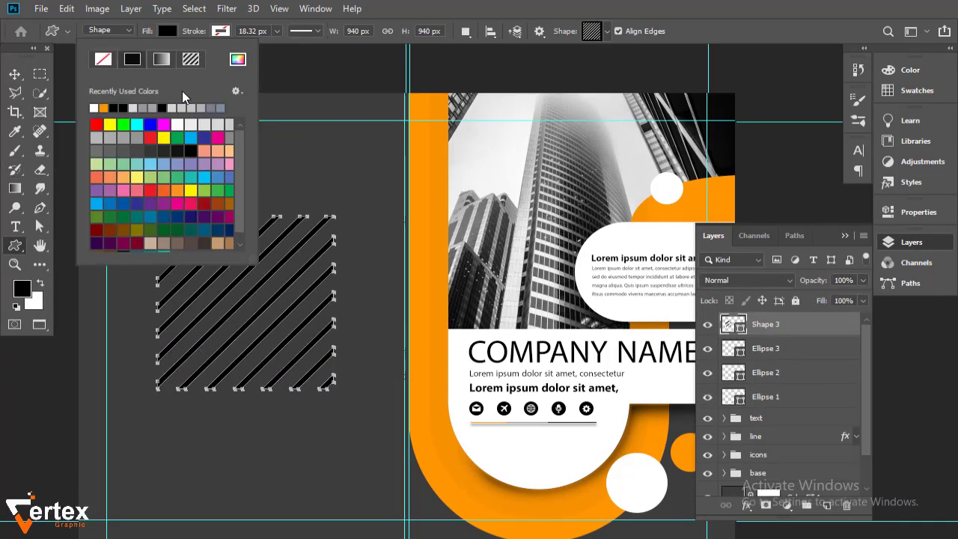
{"action": "left_click", "coordinate": [95, 109]}
{"action": "left_click", "coordinate": [15, 74]}
{"action": "left_click", "coordinate": [39, 74]}
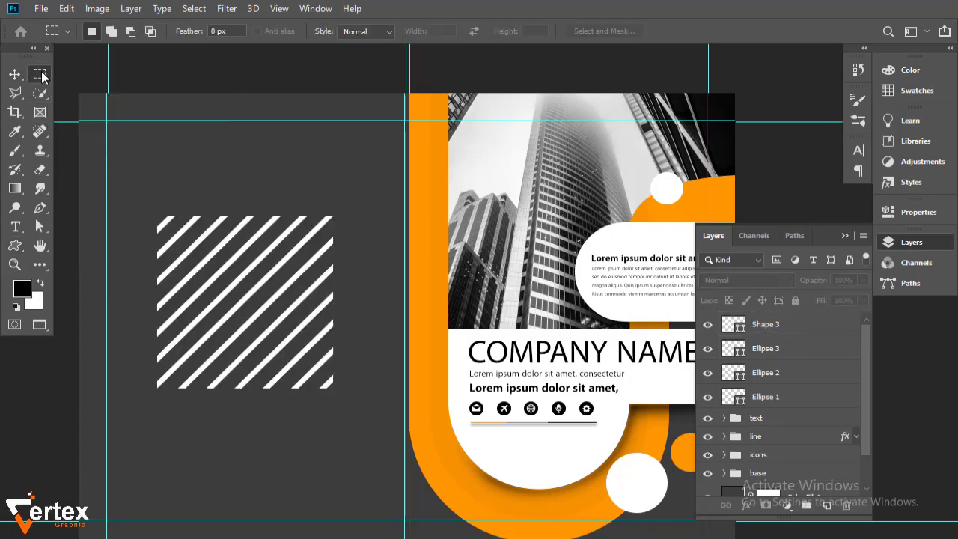
Make a circular marquee selection spanning most of the diagonal-stripe square and centre it over the stripes.
{"action": "right_click", "coordinate": [39, 74]}
{"action": "left_click", "coordinate": [94, 90]}
{"action": "left_click_drag", "start_coordinate": [185, 227], "coordinate": [325, 365]}
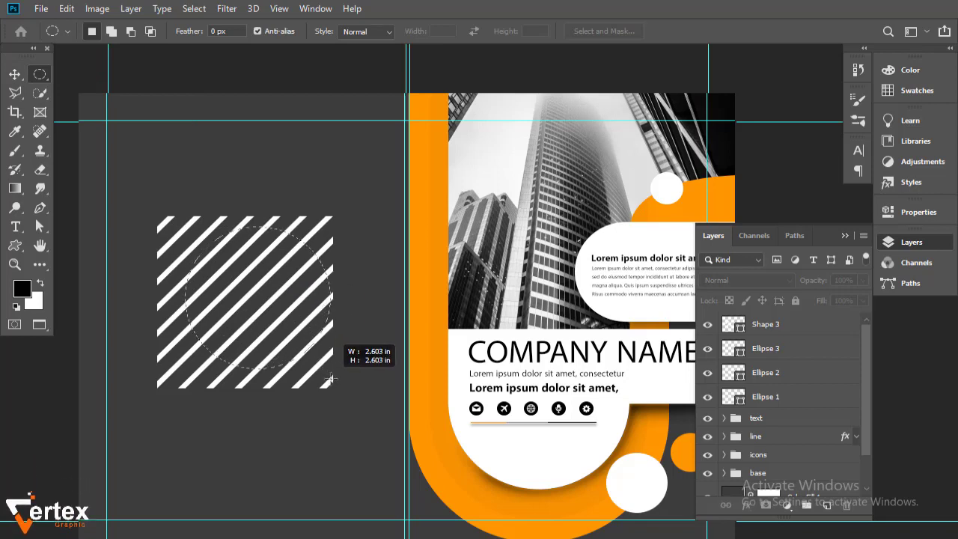
{"action": "left_click_drag", "start_coordinate": [330, 379], "coordinate": [330, 380]}
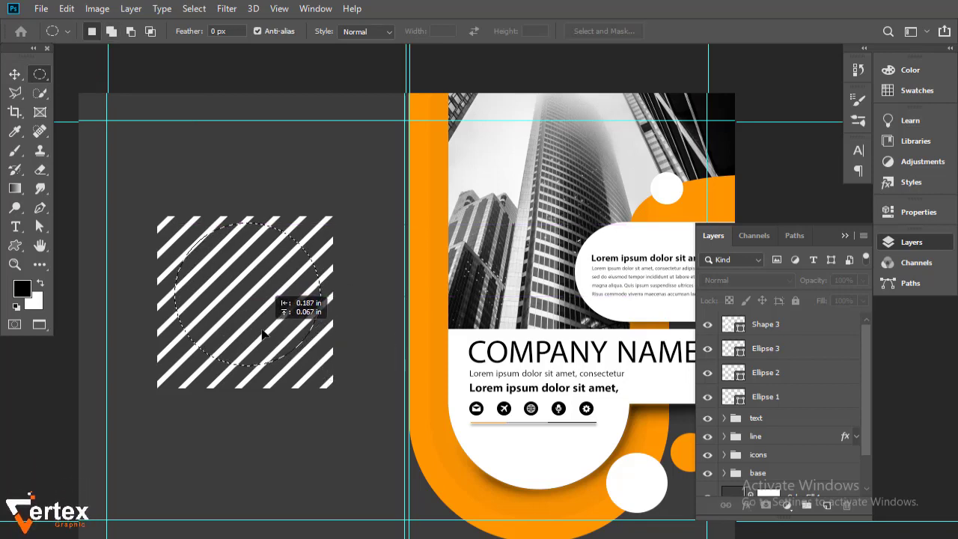
{"action": "left_click_drag", "start_coordinate": [264, 335], "coordinate": [265, 333]}
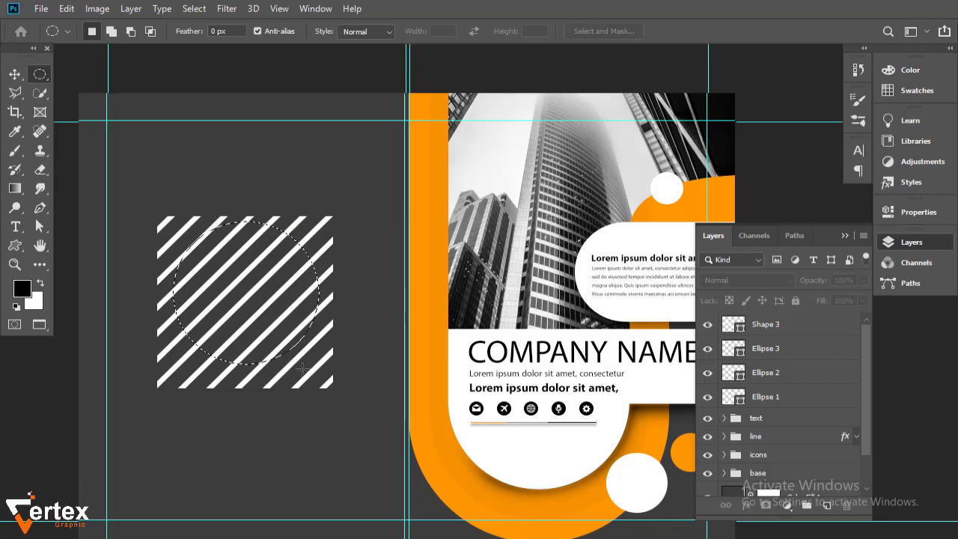
{"action": "left_click_drag", "start_coordinate": [187, 247], "coordinate": [245, 323]}
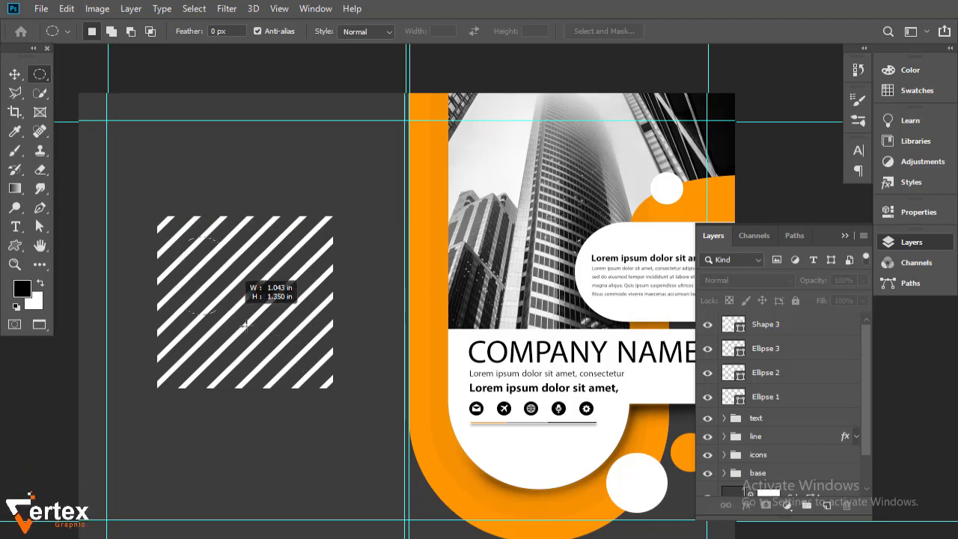
{"action": "left_click_drag", "start_coordinate": [333, 385], "coordinate": [333, 385]}
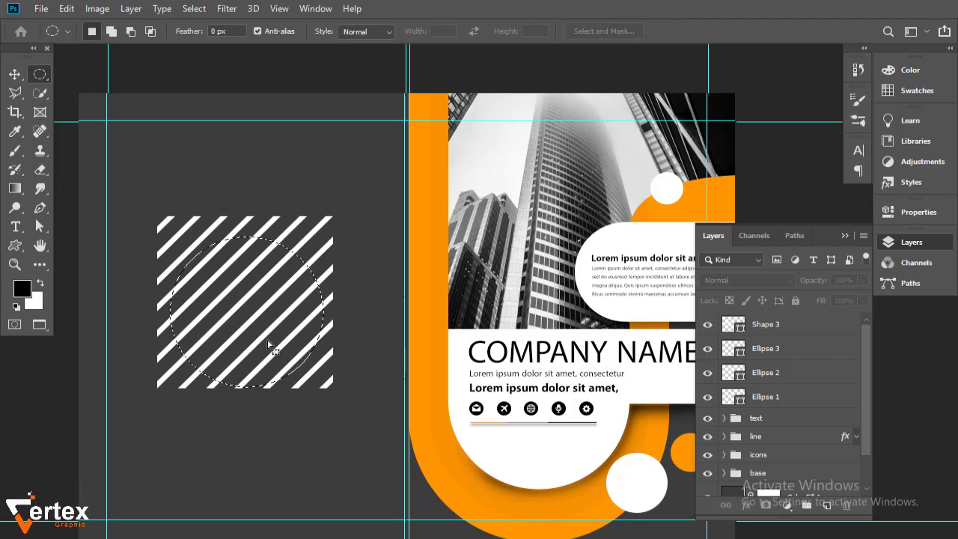
{"action": "left_click_drag", "start_coordinate": [269, 345], "coordinate": [265, 334]}
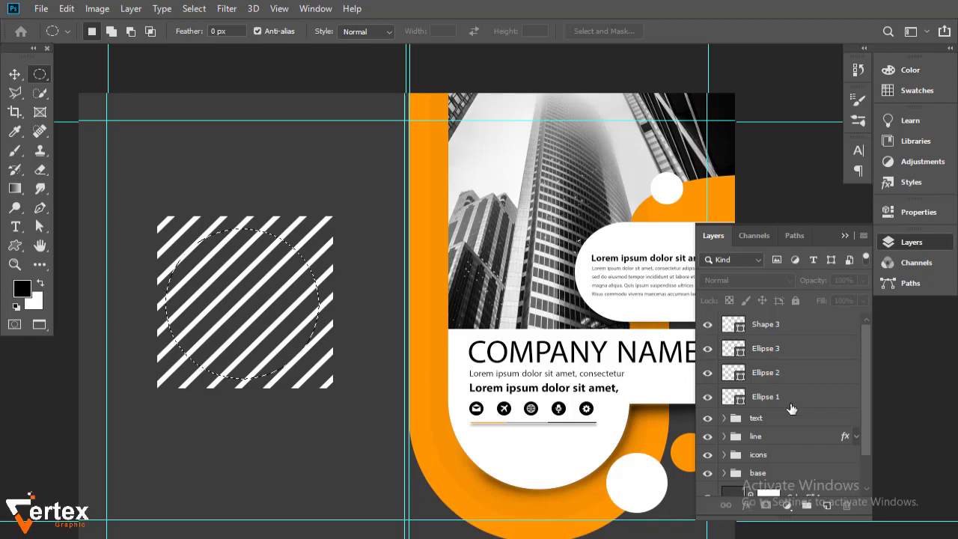
Invert the circular selection and toggle the Shape 3 layer off and on to identify the stripes.
{"action": "right_click", "coordinate": [277, 329]}
{"action": "left_click", "coordinate": [299, 54]}
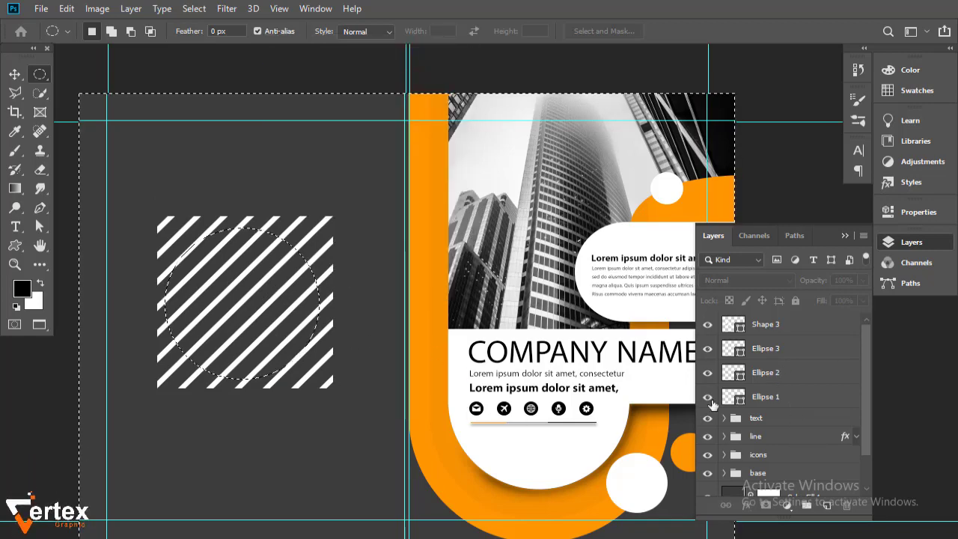
{"action": "left_click", "coordinate": [708, 325]}
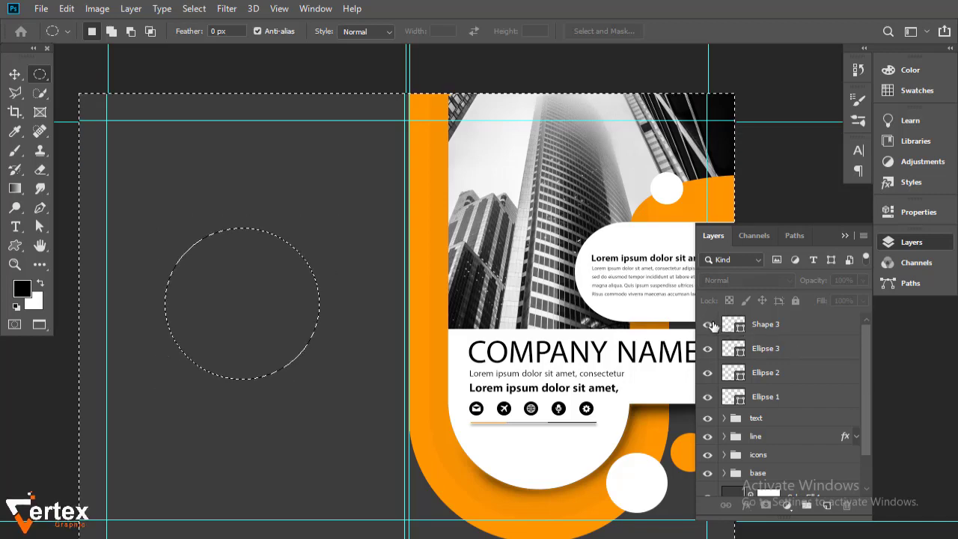
{"action": "left_click", "coordinate": [708, 325]}
Rasterize the Shape 3 layer, delete the stripes outside the circle, and deselect.
{"action": "left_click", "coordinate": [782, 335]}
{"action": "right_click", "coordinate": [782, 335]}
{"action": "left_click", "coordinate": [618, 224]}
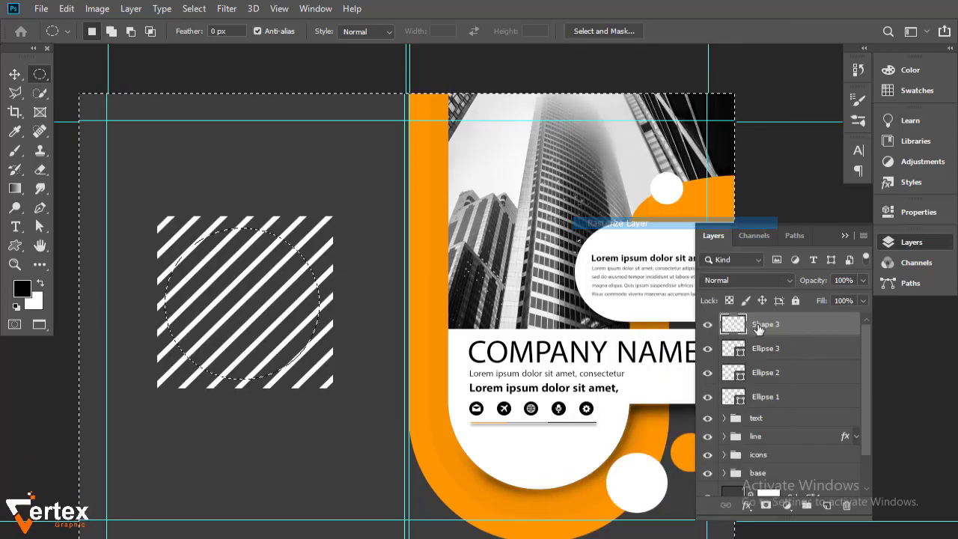
{"action": "key", "text": "Delete"}
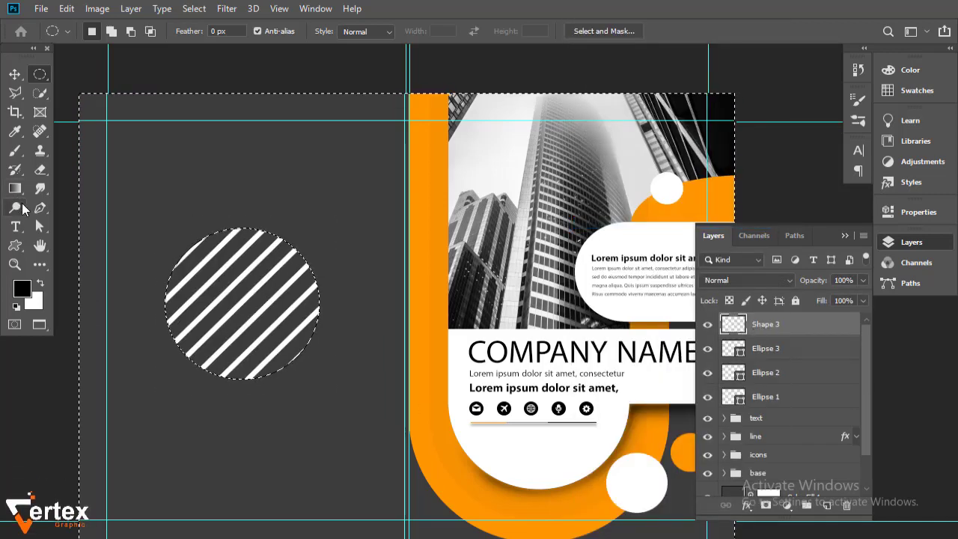
{"action": "key", "text": "ctrl+d"}
Shrink and rotate the striped circle, placing it over the lower-left edge of the small orange circle.
{"action": "left_click", "coordinate": [21, 78]}
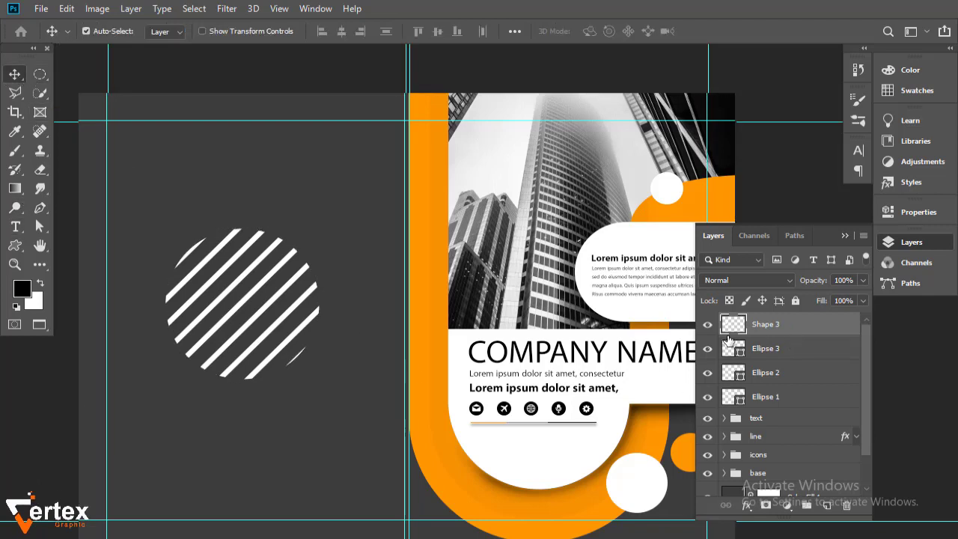
{"action": "key", "text": "ctrl+t"}
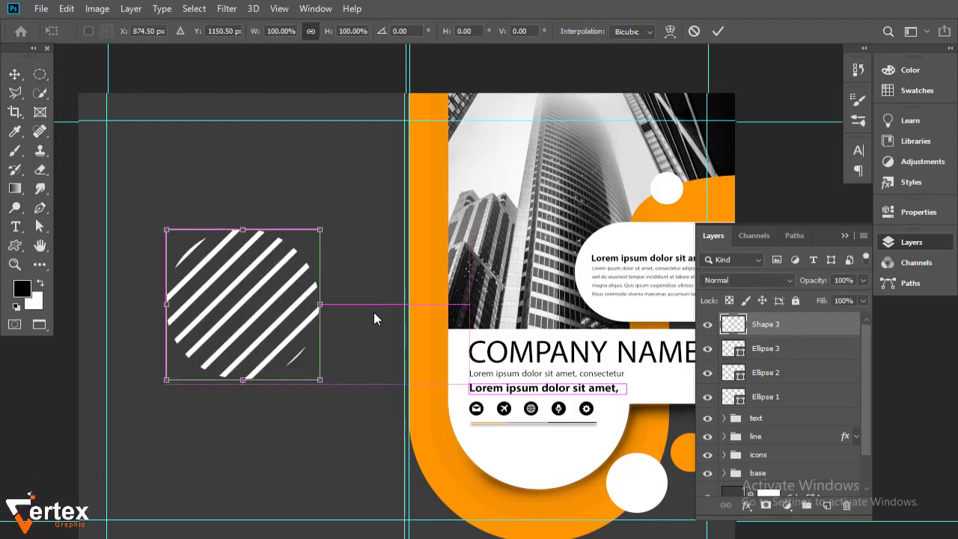
{"action": "left_click_drag", "start_coordinate": [321, 229], "coordinate": [206, 339]}
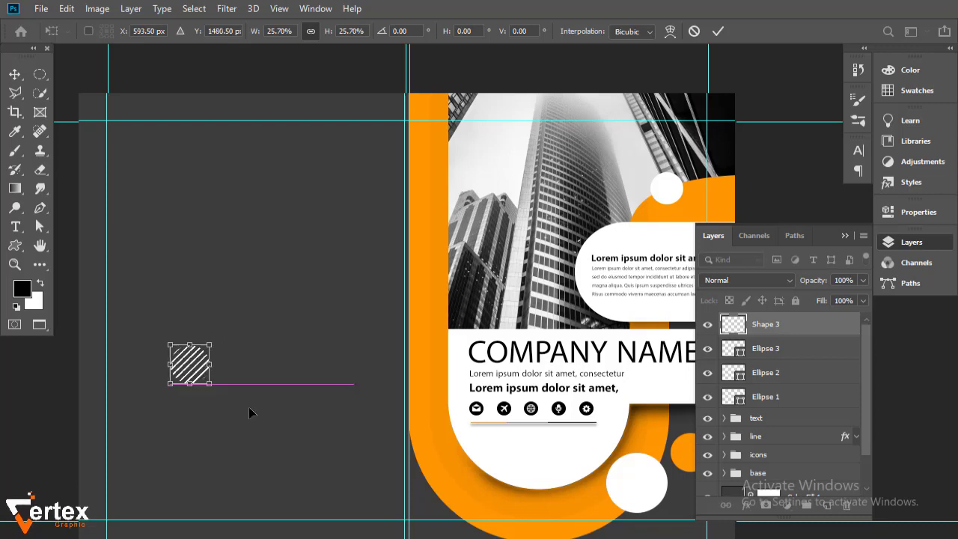
{"action": "left_click_drag", "start_coordinate": [250, 413], "coordinate": [605, 472]}
{"action": "left_click_drag", "start_coordinate": [377, 405], "coordinate": [279, 342]}
{"action": "left_click_drag", "start_coordinate": [104, 313], "coordinate": [586, 414]}
{"action": "key", "text": "Return"}
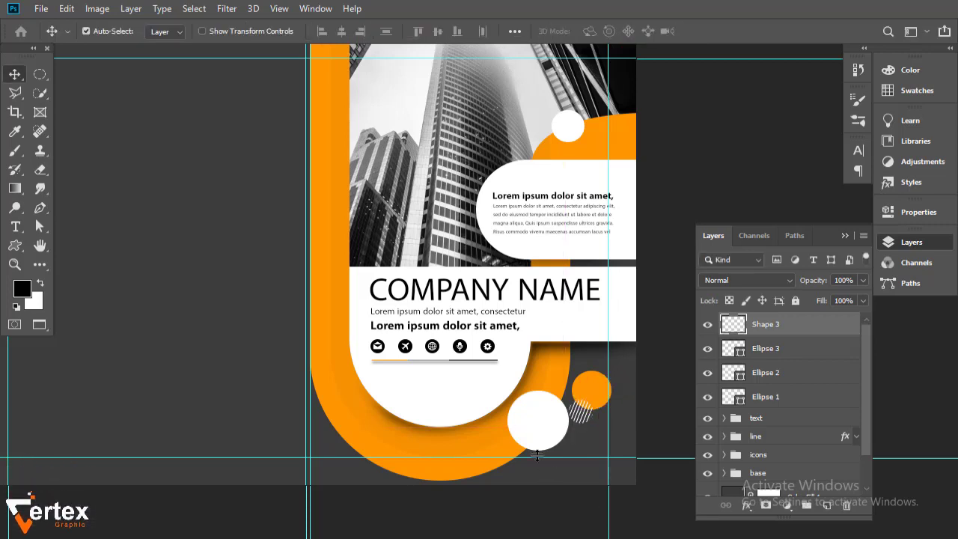
Reduce the small striped circle's layer opacity to 68%.
{"action": "left_click_drag", "start_coordinate": [606, 458], "coordinate": [531, 397]}
{"action": "left_click_drag", "start_coordinate": [483, 351], "coordinate": [500, 355]}
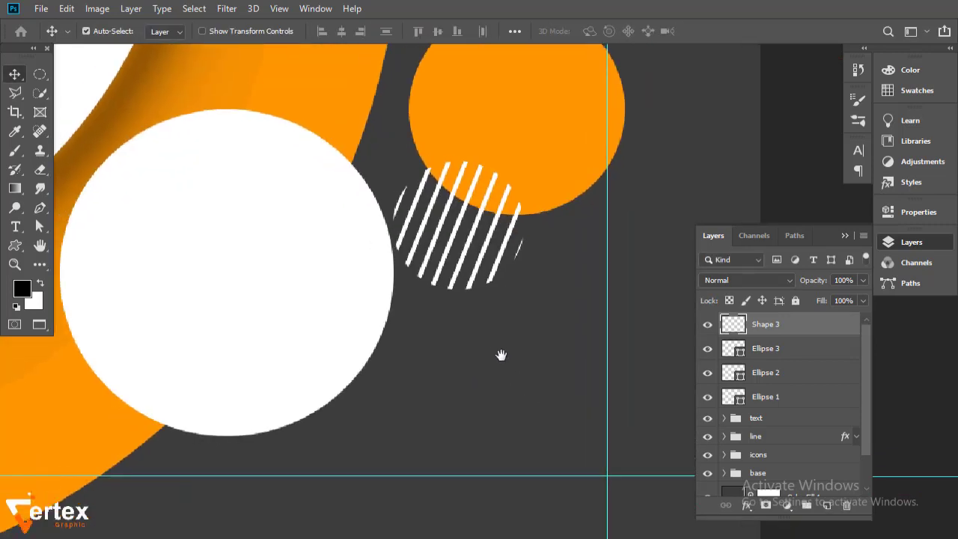
{"action": "left_click_drag", "start_coordinate": [814, 285], "coordinate": [789, 287]}
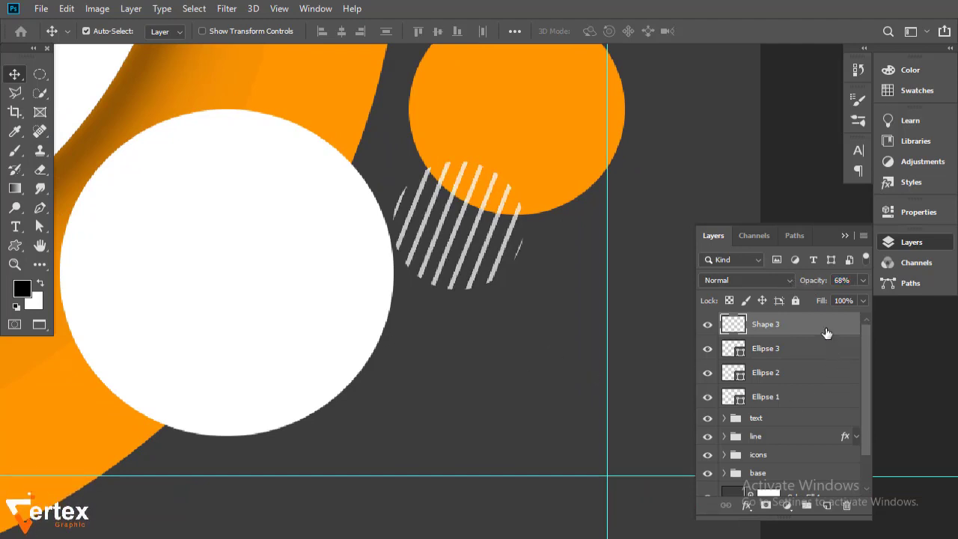
Duplicate the striped circle and scale the copy to about 210%, placing it over the lower-left edge of the large white circle.
{"action": "left_click_drag", "start_coordinate": [826, 333], "coordinate": [827, 505]}
{"action": "left_click_drag", "start_coordinate": [490, 349], "coordinate": [376, 423]}
{"action": "key", "text": "ctrl+t"}
{"action": "left_click_drag", "start_coordinate": [513, 381], "coordinate": [298, 454]}
{"action": "left_click_drag", "start_coordinate": [452, 322], "coordinate": [521, 198]}
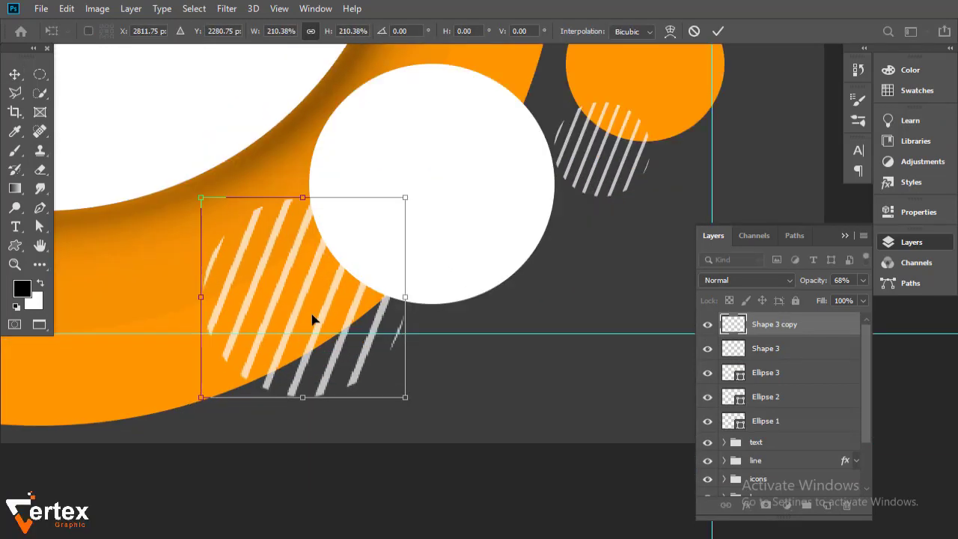
{"action": "left_click_drag", "start_coordinate": [311, 319], "coordinate": [342, 336]}
{"action": "key", "text": "Return"}
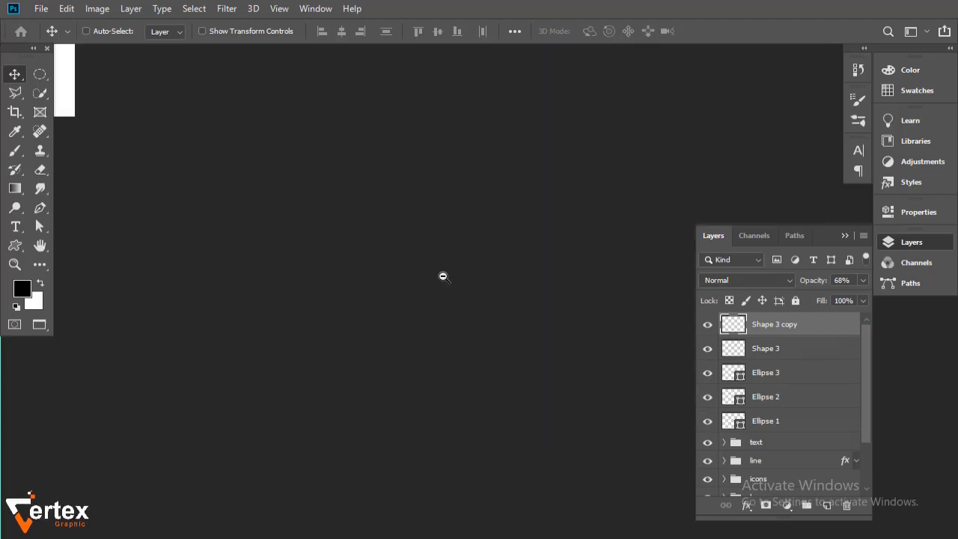
Group the two striped shapes with the three ellipse layers and name the group circule.
{"action": "scroll", "coordinate": [453, 299], "scroll_direction": "down", "scroll_amount": 2}
{"action": "left_click", "coordinate": [782, 423], "text": "shift"}
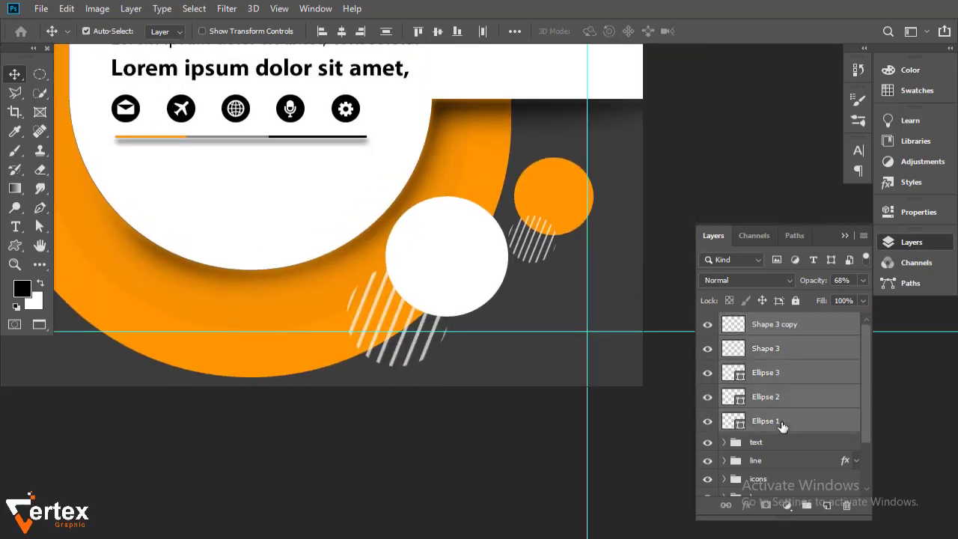
{"action": "key", "text": "ctrl+g"}
{"action": "double_click", "coordinate": [772, 322]}
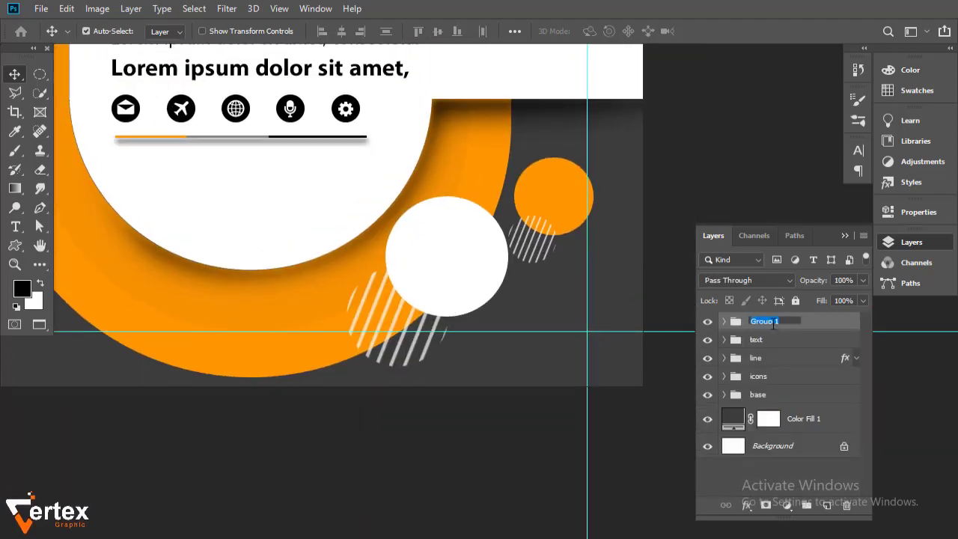
{"action": "type", "text": "circl"}
Select the white Rectangle 2 layer behind the company text and toggle its visibility to check its extent.
{"action": "left_click", "coordinate": [456, 284], "text": "ctrl+alt"}
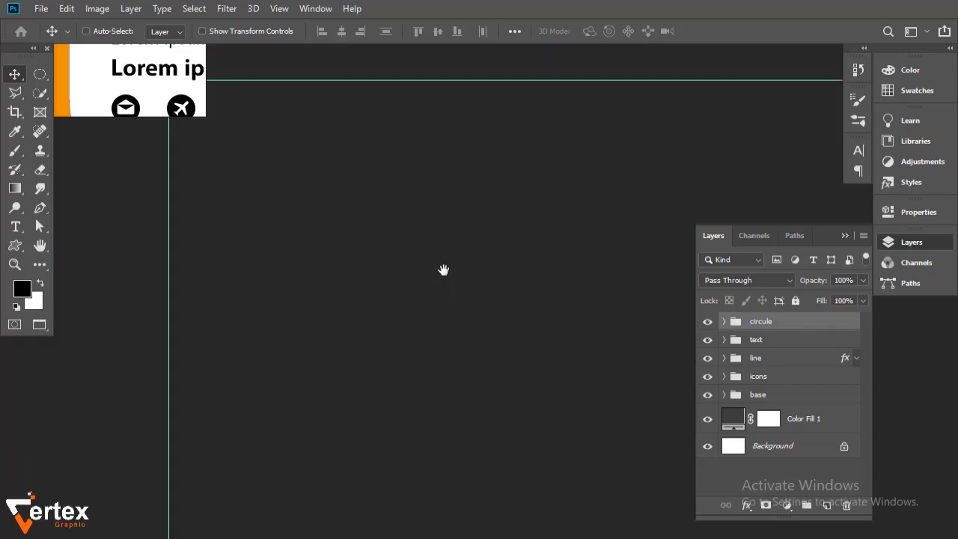
{"action": "left_click_drag", "start_coordinate": [443, 270], "coordinate": [474, 351]}
{"action": "left_click", "coordinate": [417, 310], "text": "ctrl+alt"}
{"action": "left_click_drag", "start_coordinate": [432, 265], "coordinate": [451, 357]}
{"action": "left_click", "coordinate": [443, 339], "text": "ctrl+alt"}
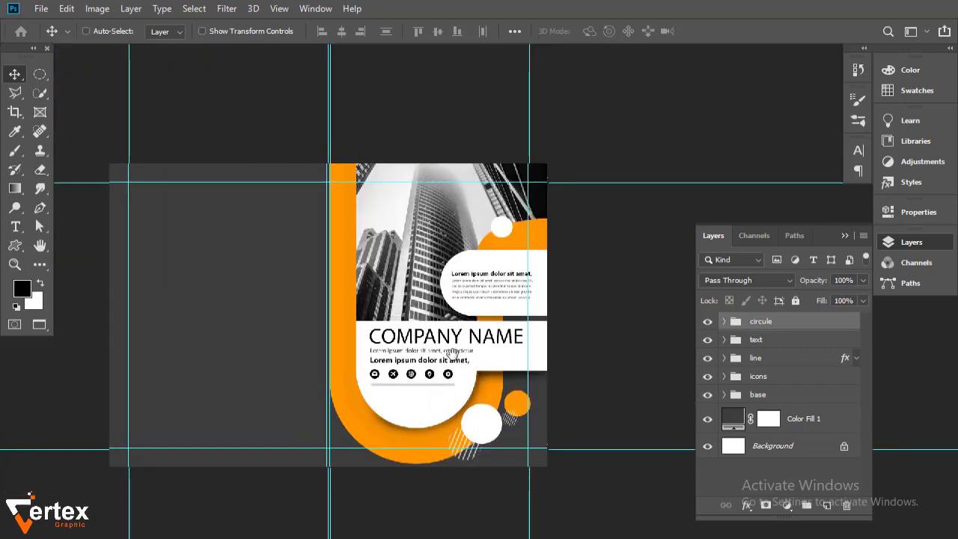
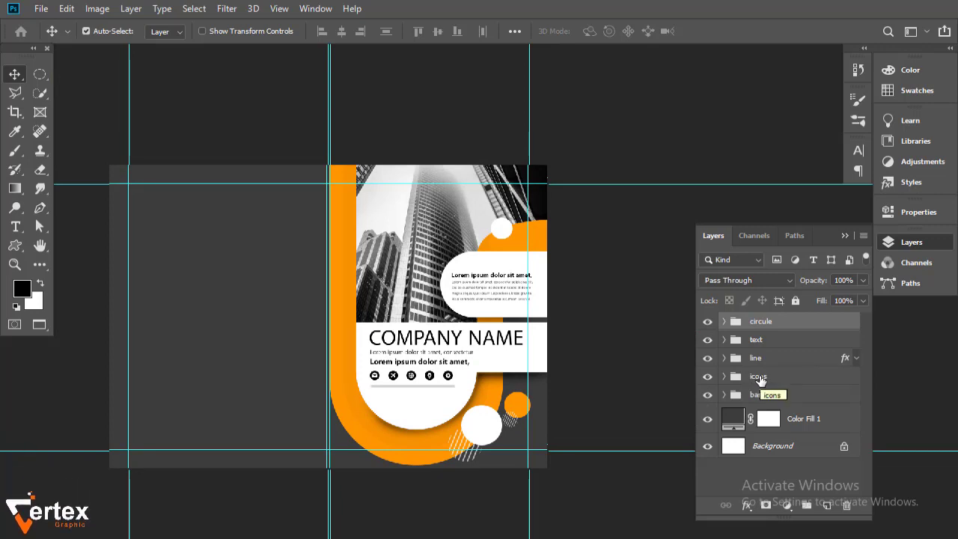
{"action": "left_click", "coordinate": [444, 372], "text": "ctrl"}
{"action": "left_click", "coordinate": [444, 372], "text": "ctrl"}
{"action": "left_click_drag", "start_coordinate": [440, 374], "coordinate": [433, 357]}
{"action": "left_click", "coordinate": [392, 409]}
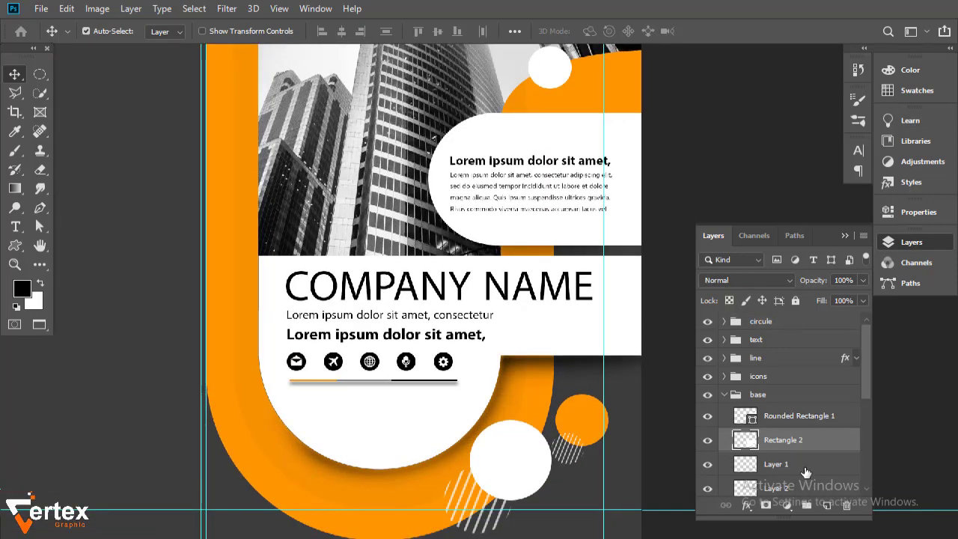
{"action": "left_click", "coordinate": [703, 443]}
{"action": "left_click", "coordinate": [702, 443]}
{"action": "left_click", "coordinate": [703, 443]}
{"action": "left_click", "coordinate": [703, 443]}
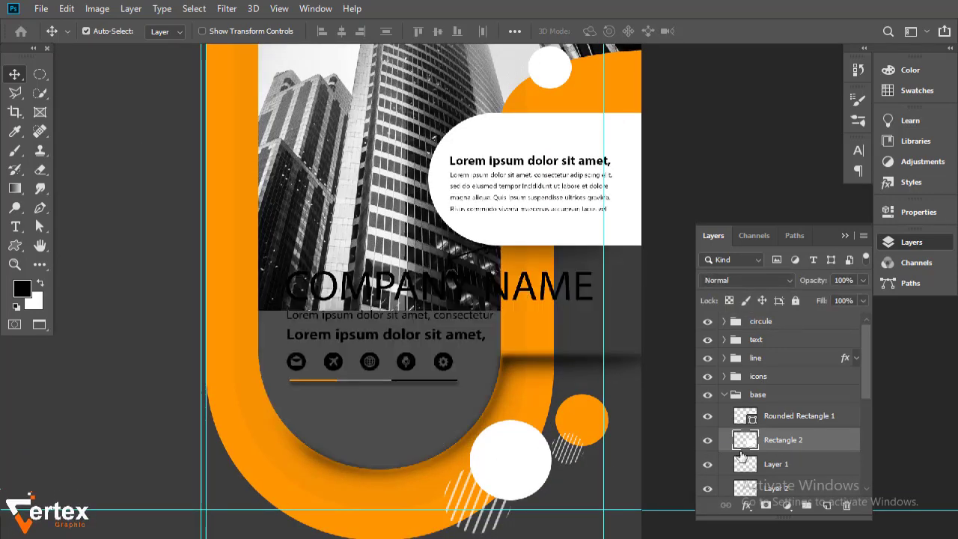
Duplicate the Rectangle 2 layer in the base group, leaving the copy's layer styles unchanged.
{"action": "left_click_drag", "start_coordinate": [806, 454], "coordinate": [829, 506]}
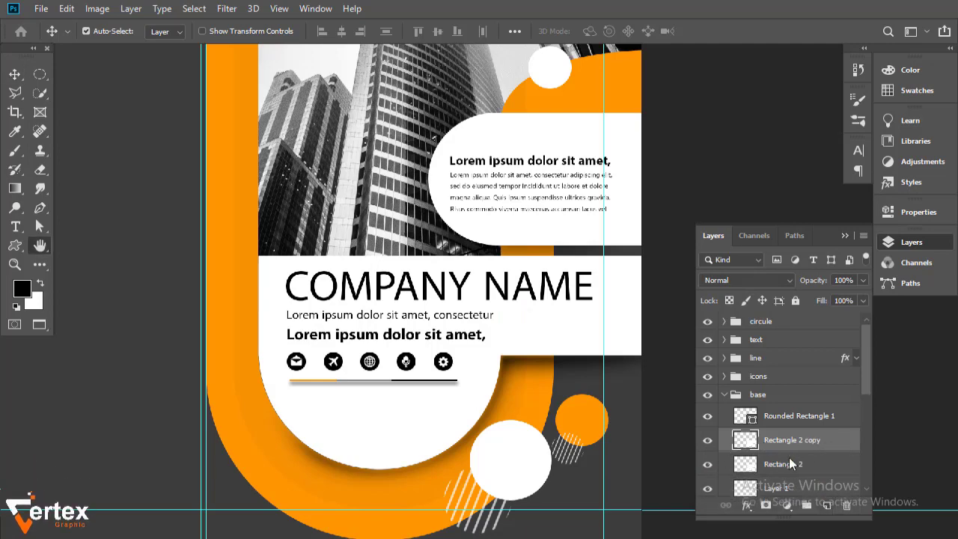
{"action": "double_click", "coordinate": [845, 443]}
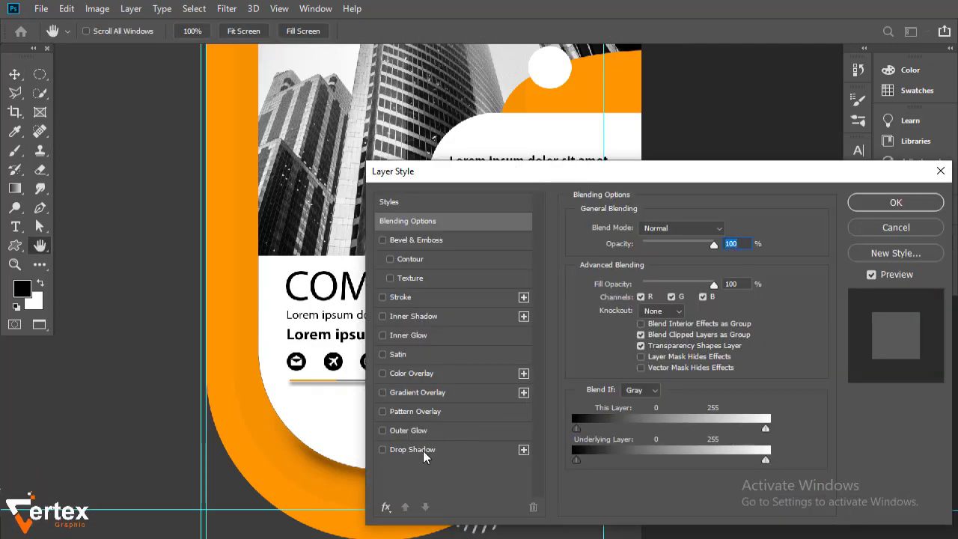
{"action": "left_click", "coordinate": [902, 229]}
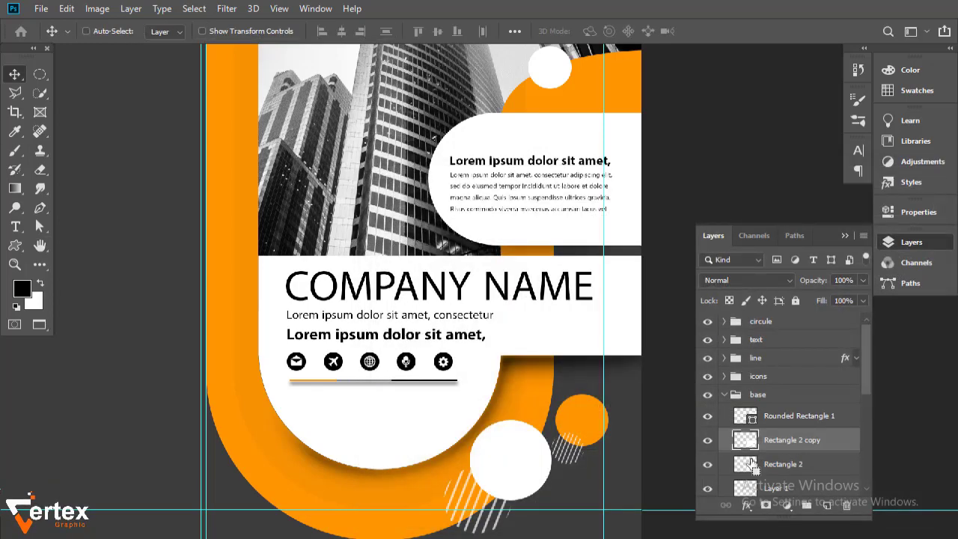
Offset the Rectangle 2 copy slightly up and to the right, and clip it to the Rectangle 2 layer.
{"action": "key", "text": "ctrl+t"}
{"action": "left_click_drag", "start_coordinate": [346, 339], "coordinate": [378, 319]}
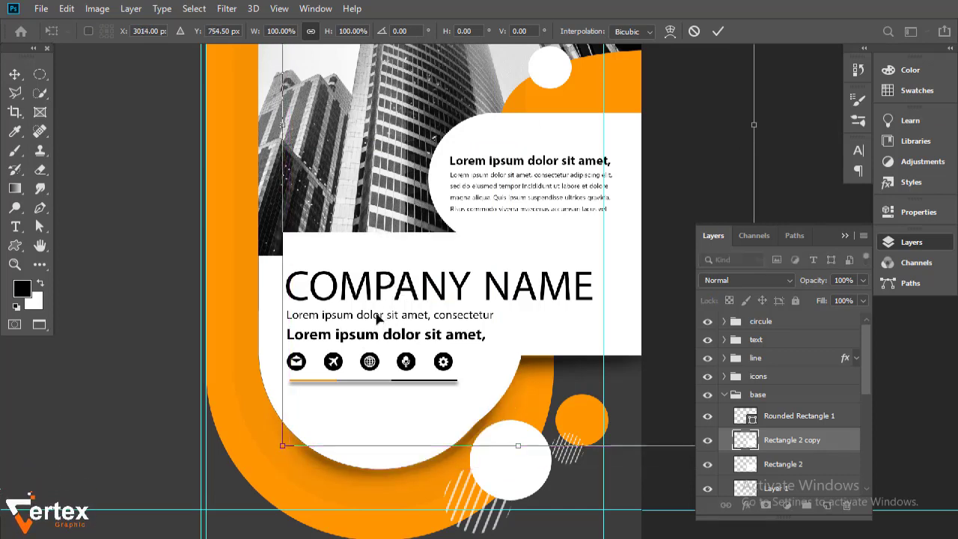
{"action": "key", "text": "Return"}
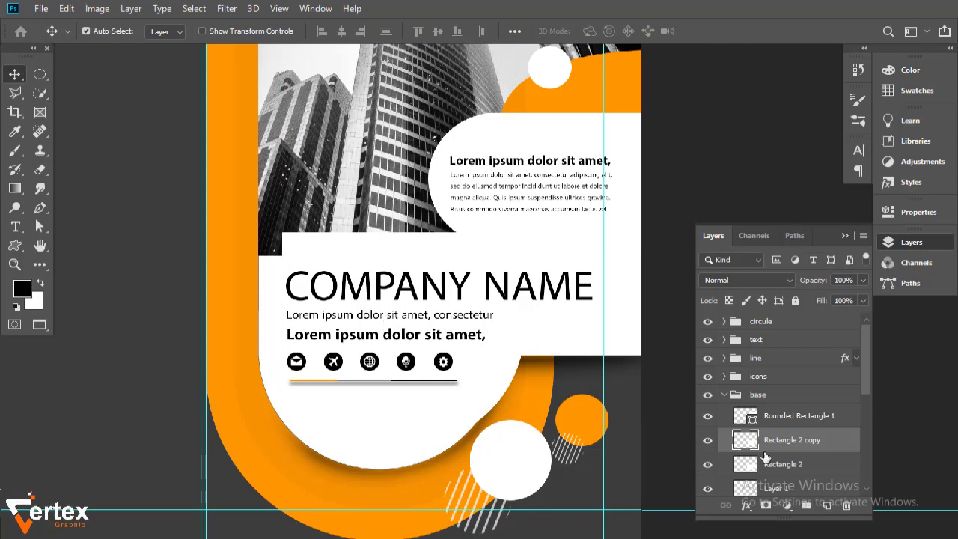
{"action": "left_click", "coordinate": [785, 449], "text": "alt"}
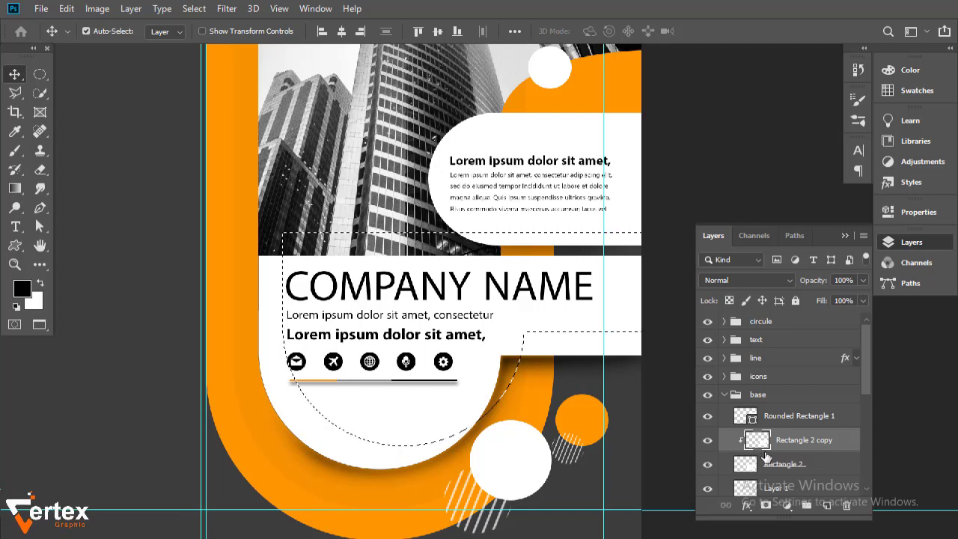
{"action": "key", "text": "ctrl+d"}
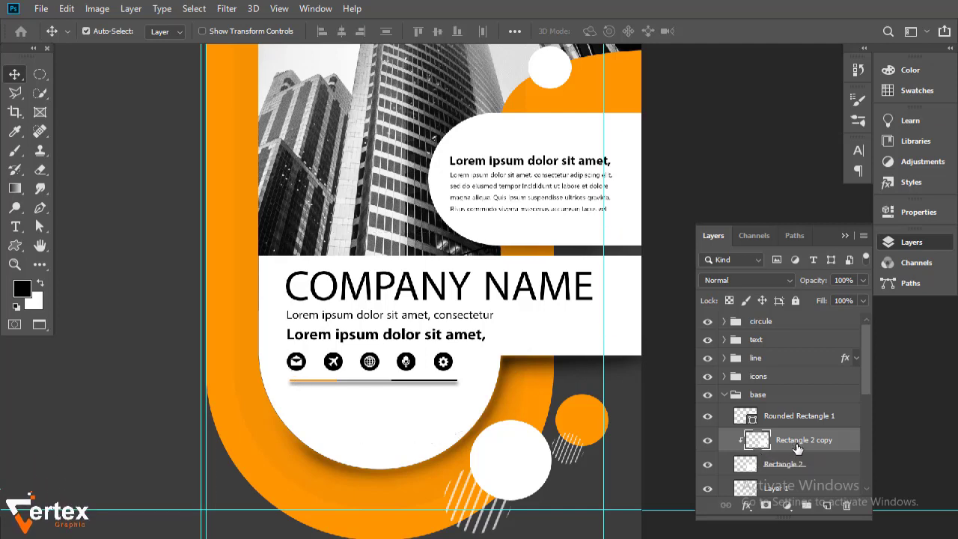
Nudge the clipped Rectangle 2 copy 24 px down to a Y position of 790.50 px.
{"action": "key", "text": "ctrl+t"}
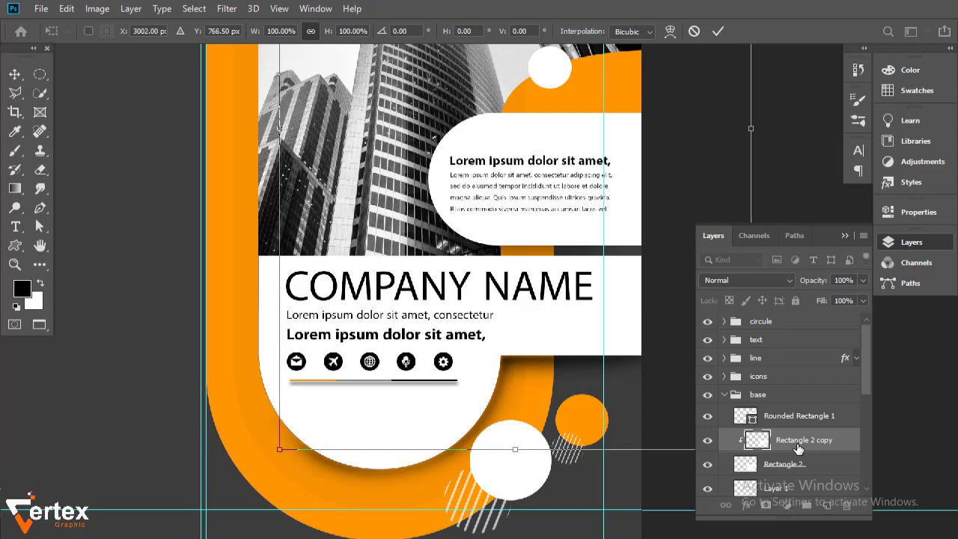
{"action": "key", "text": "shift+Down"}
{"action": "key", "text": "shift+Down"}
{"action": "key", "text": "Down"}
{"action": "key", "text": "Down"}
{"action": "key", "text": "Down"}
{"action": "key", "text": "Down"}
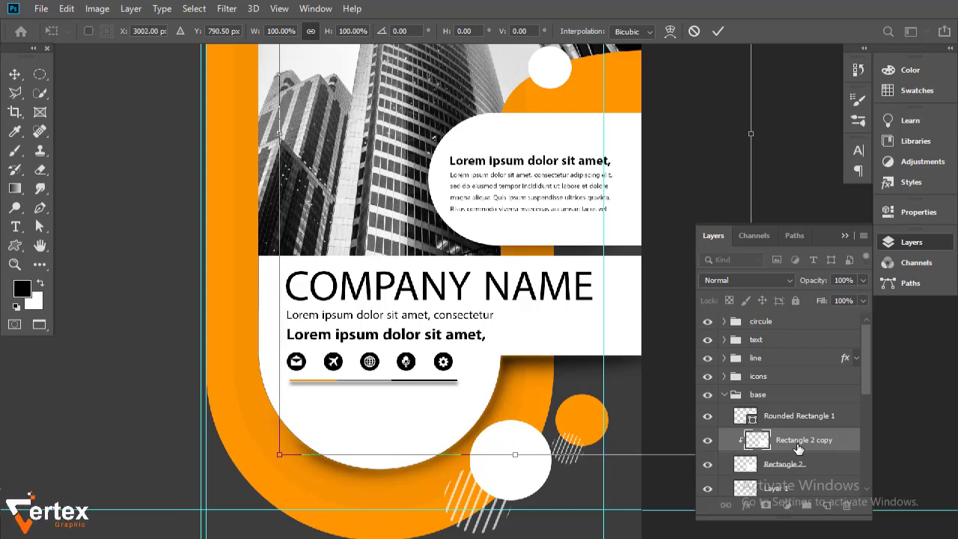
{"action": "key", "text": "Return"}
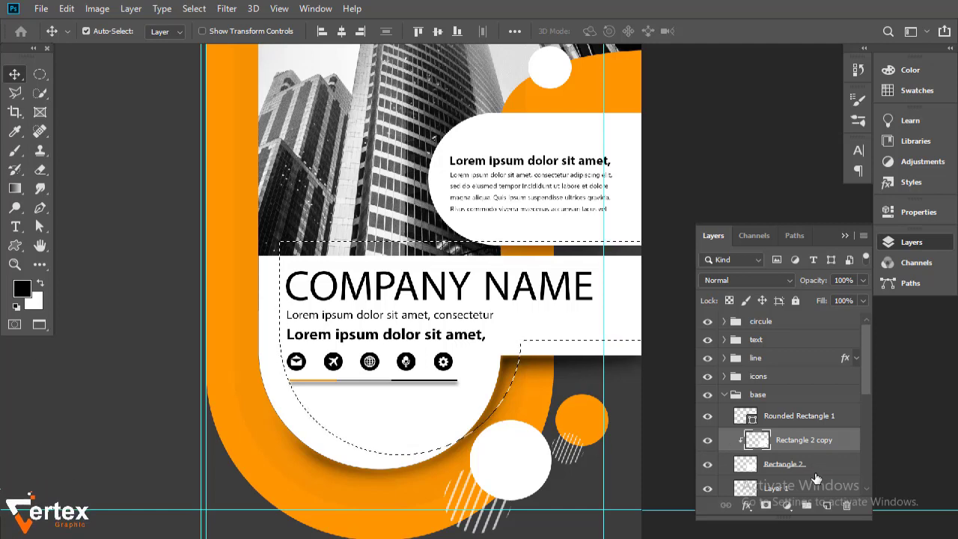
Add an empty layer beneath Rectangle 2 and try clipping Rectangle 2 to it.
{"action": "left_click", "coordinate": [816, 471]}
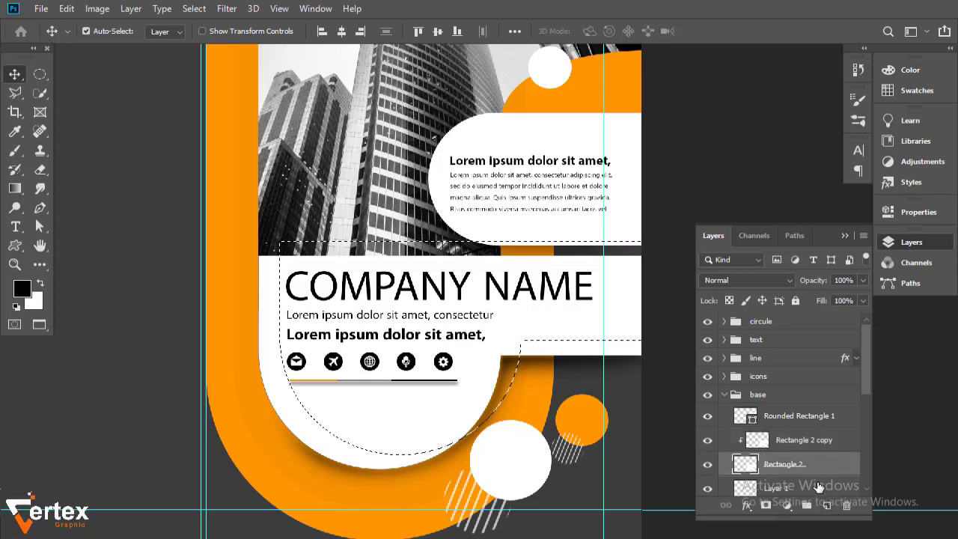
{"action": "left_click", "coordinate": [827, 507], "text": "ctrl"}
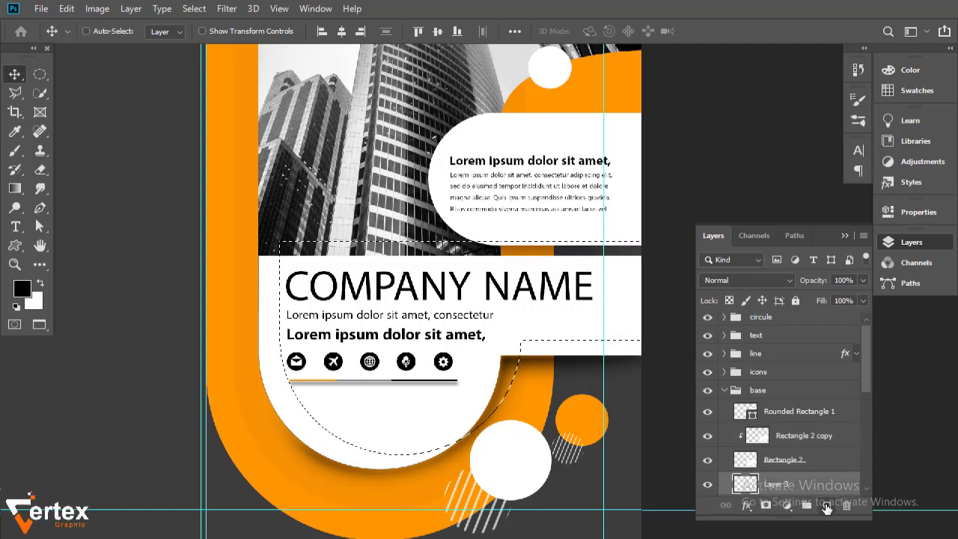
{"action": "left_click", "coordinate": [789, 472], "text": "alt"}
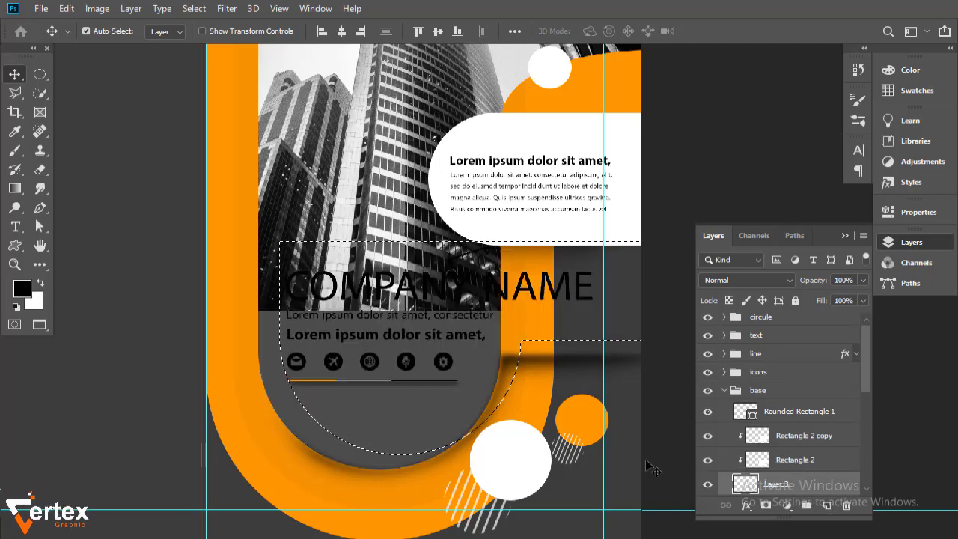
{"action": "key", "text": "ctrl+z"}
{"action": "left_click_drag", "start_coordinate": [542, 410], "coordinate": [527, 368]}
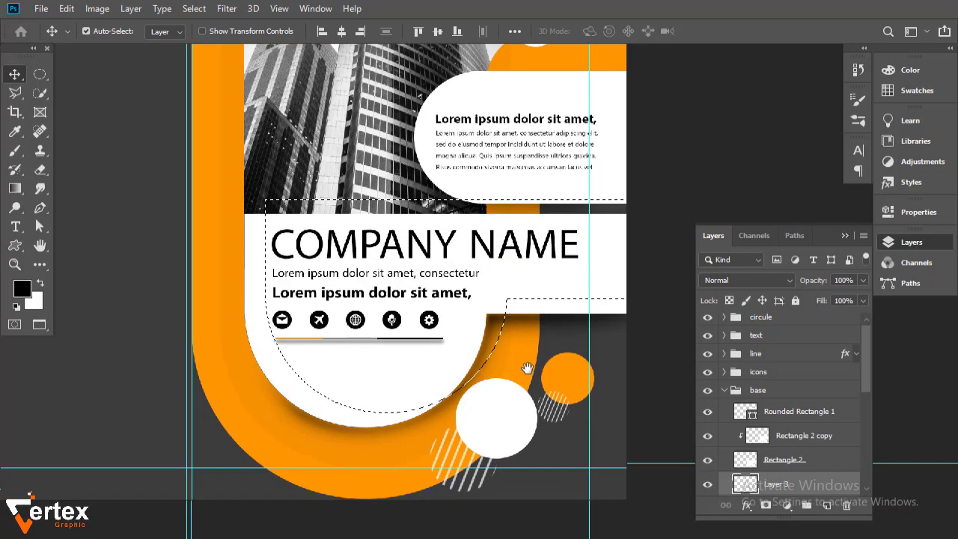
Select the Rectangle 2 layer and toggle its visibility to check what it covers.
{"action": "left_click", "coordinate": [783, 460]}
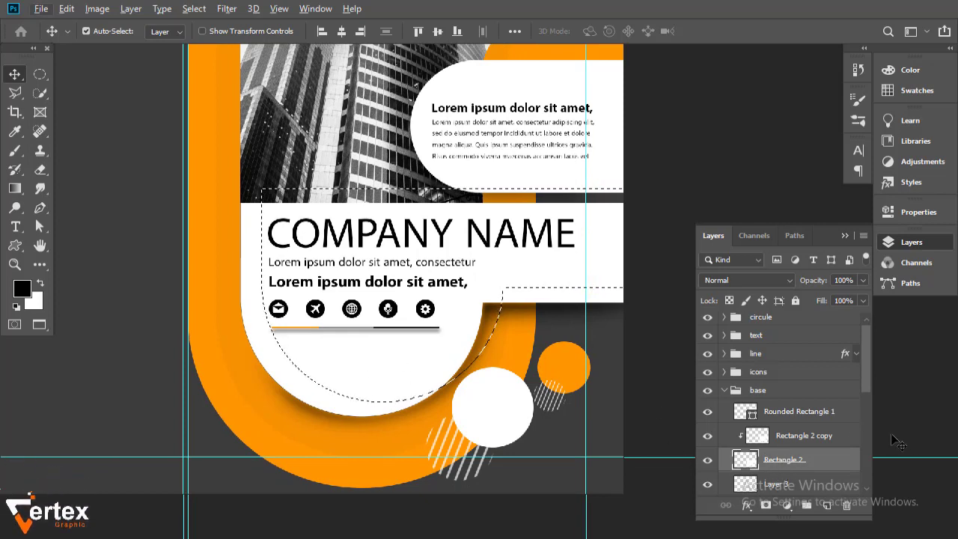
{"action": "left_click", "coordinate": [15, 151]}
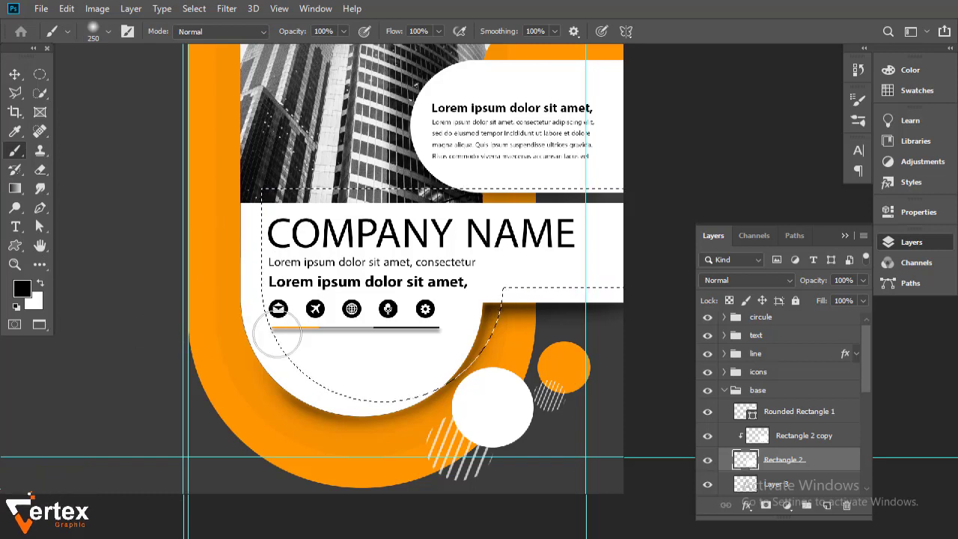
{"action": "left_click", "coordinate": [707, 460]}
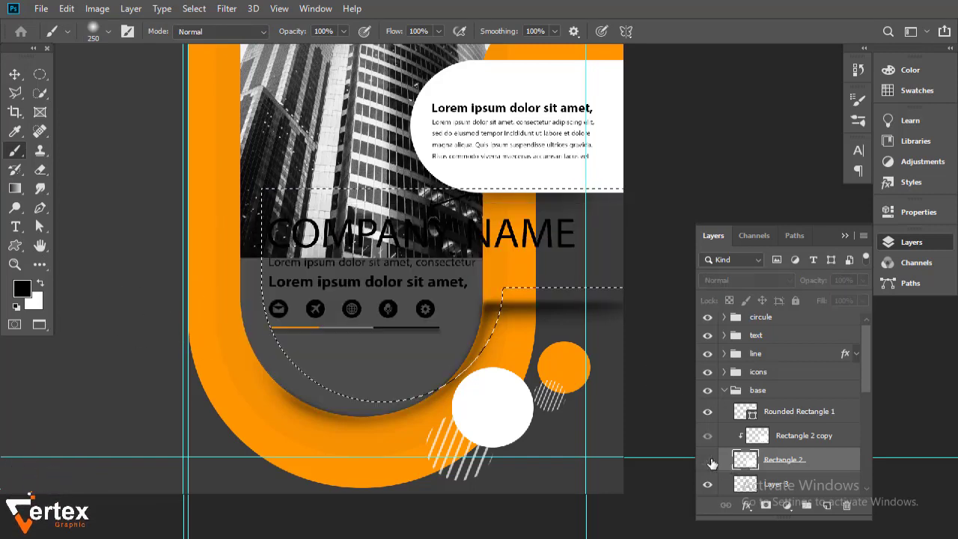
{"action": "left_click", "coordinate": [708, 461]}
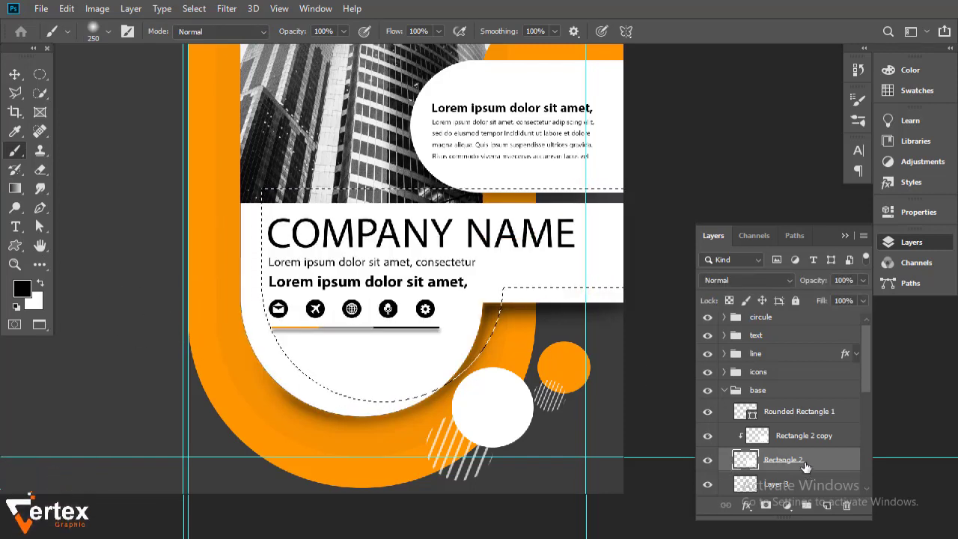
Try deleting the Rectangle 2 layer, and toggle its copy's visibility to compare the two shapes.
{"action": "left_click_drag", "start_coordinate": [801, 464], "coordinate": [847, 505]}
{"action": "left_click", "coordinate": [771, 437]}
{"action": "left_click", "coordinate": [707, 435]}
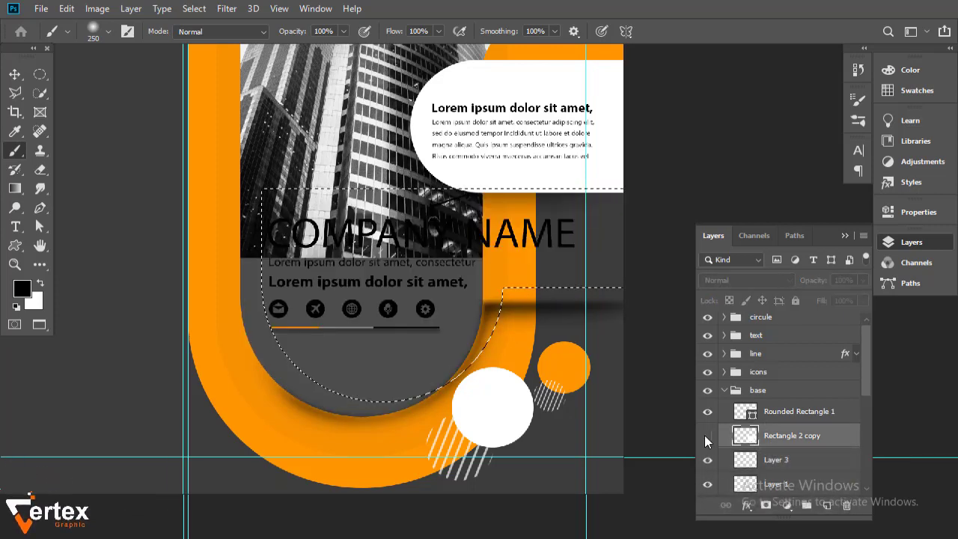
{"action": "left_click", "coordinate": [707, 435]}
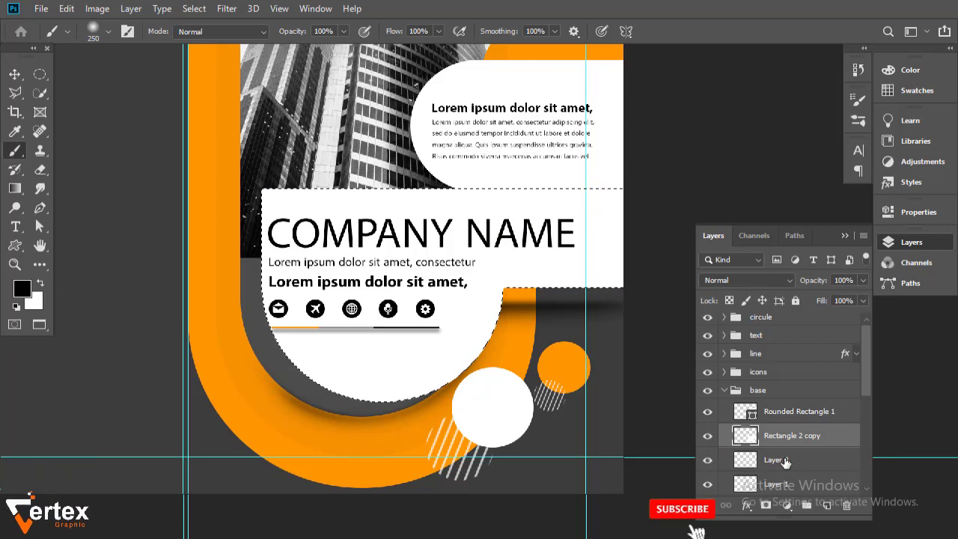
{"action": "key", "text": "ctrl+z"}
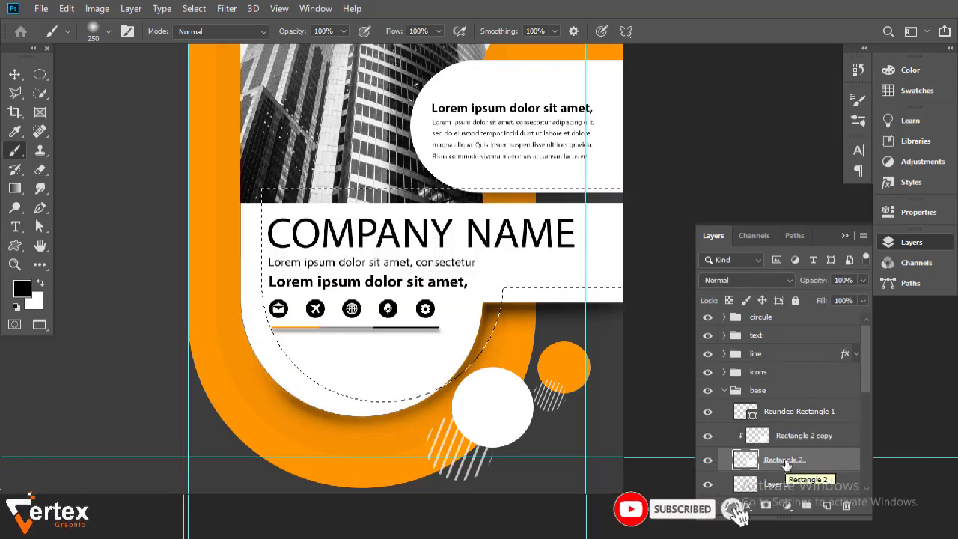
Add a clipped layer between Rectangle 2 and its copy, and invert the selection of the copy's outline.
{"action": "scroll", "coordinate": [868, 366], "scroll_direction": "down", "scroll_amount": 3}
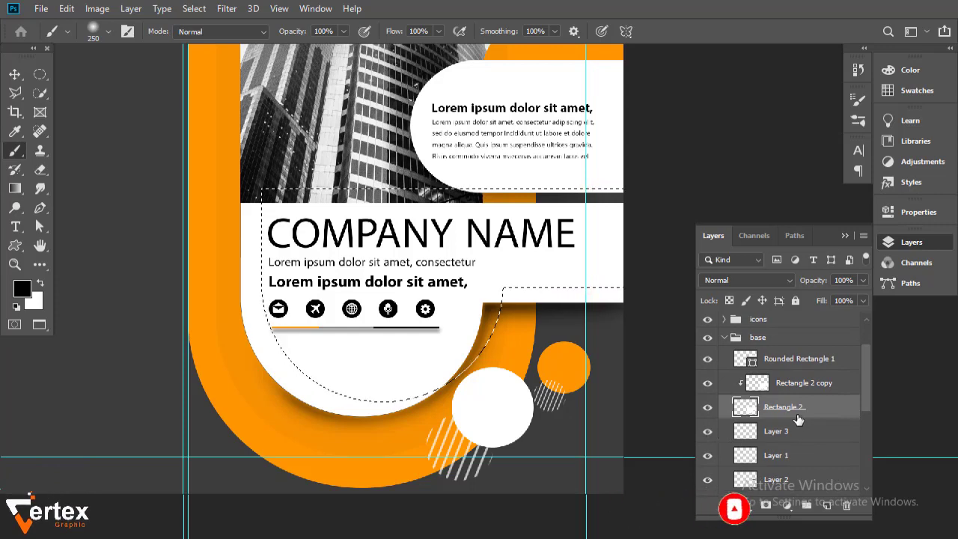
{"action": "left_click", "coordinate": [826, 509]}
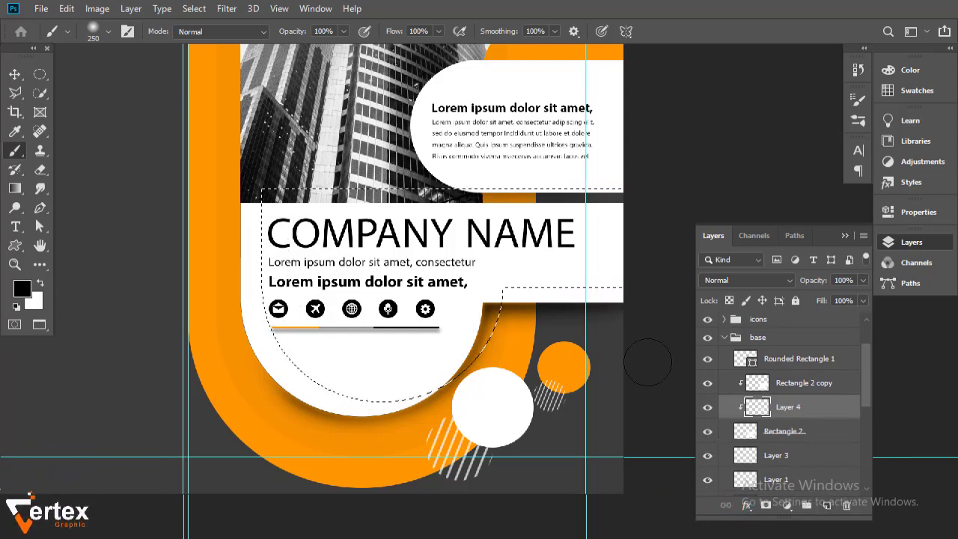
{"action": "left_click", "coordinate": [40, 75]}
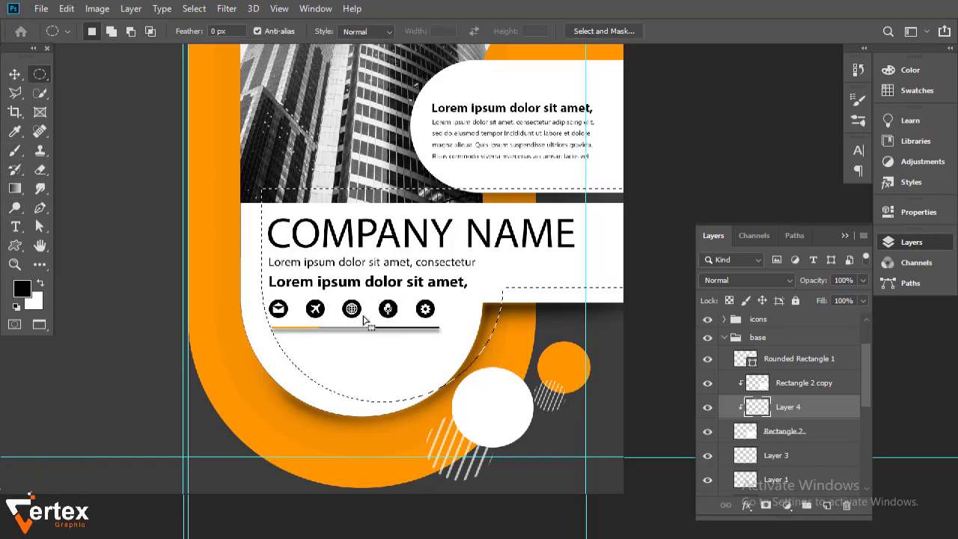
{"action": "right_click", "coordinate": [367, 323]}
{"action": "left_click", "coordinate": [439, 69]}
Brush a soft black shadow on the new clipped layer along the inner white shape's lower curve, and clear the selection.
{"action": "key", "text": "b"}
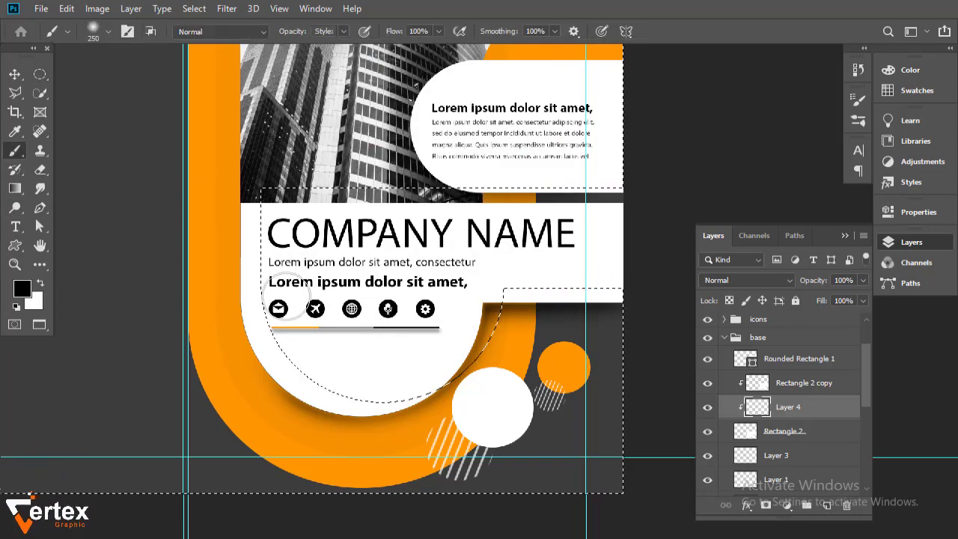
{"action": "scroll", "coordinate": [329, 285], "scroll_direction": "up", "scroll_amount": 2}
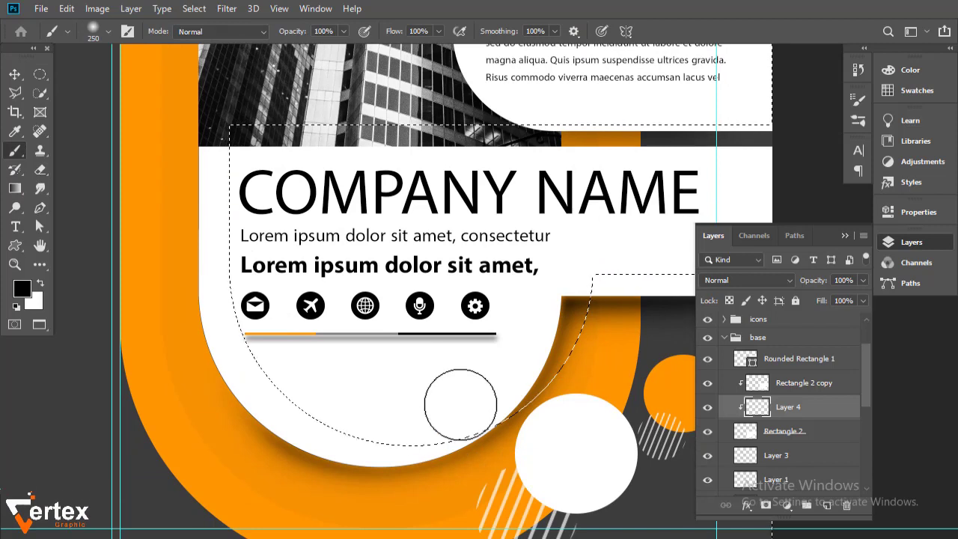
{"action": "mouse_move", "coordinate": [458, 401]}
{"action": "left_mouse_down"}
{"action": "mouse_move", "coordinate": [336, 406]}
{"action": "mouse_move", "coordinate": [232, 289]}
{"action": "mouse_move", "coordinate": [481, 420]}
{"action": "left_mouse_up"}
{"action": "key", "text": "ctrl+z"}
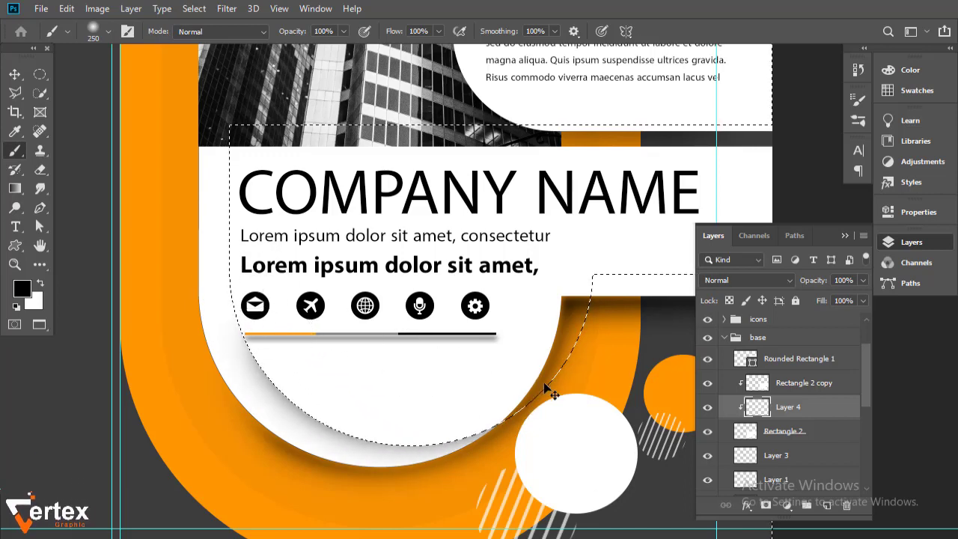
{"action": "key", "text": "ctrl+d"}
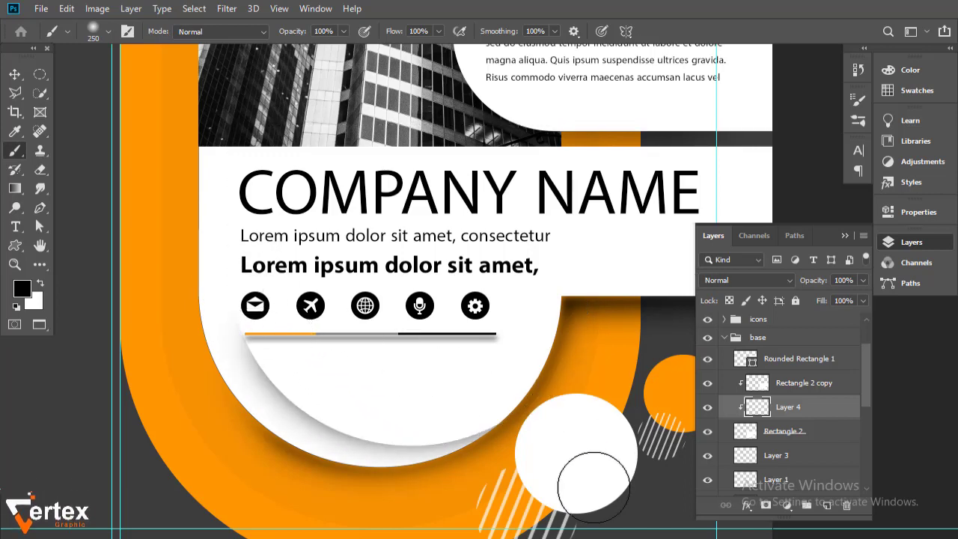
Shift the inner white shape slightly down and reduce the Layer 4 shadow's opacity to 76%.
{"action": "left_click", "coordinate": [15, 75]}
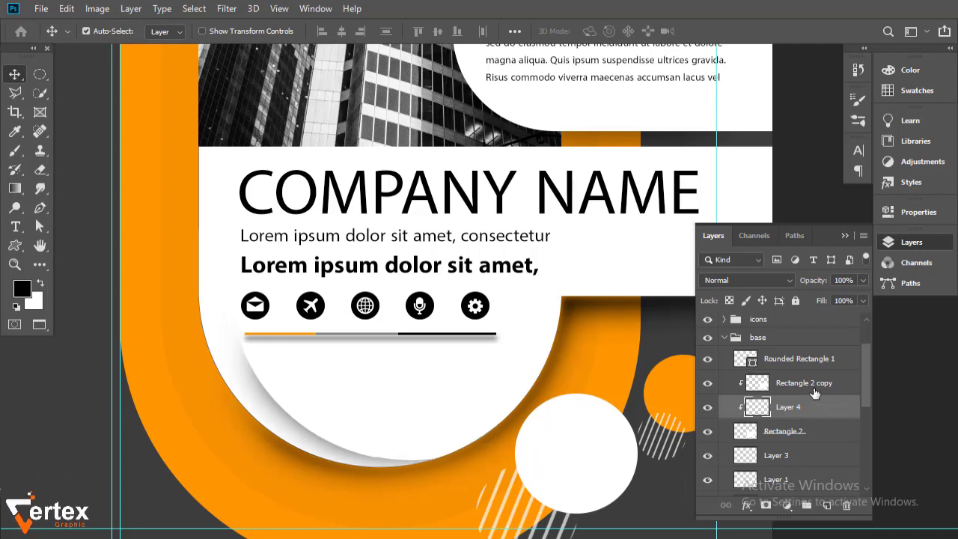
{"action": "left_click", "coordinate": [408, 404], "text": "alt"}
{"action": "left_click", "coordinate": [408, 411], "text": "alt"}
{"action": "left_click_drag", "start_coordinate": [409, 412], "coordinate": [421, 442]}
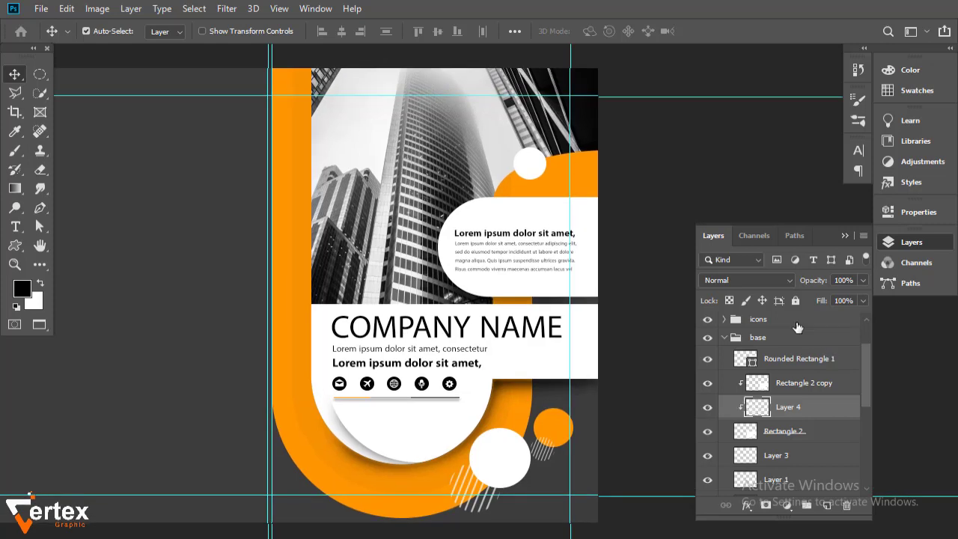
{"action": "left_click_drag", "start_coordinate": [814, 287], "coordinate": [806, 287]}
{"action": "left_click_drag", "start_coordinate": [802, 286], "coordinate": [794, 286]}
{"action": "left_click", "coordinate": [466, 416], "text": "ctrl+alt"}
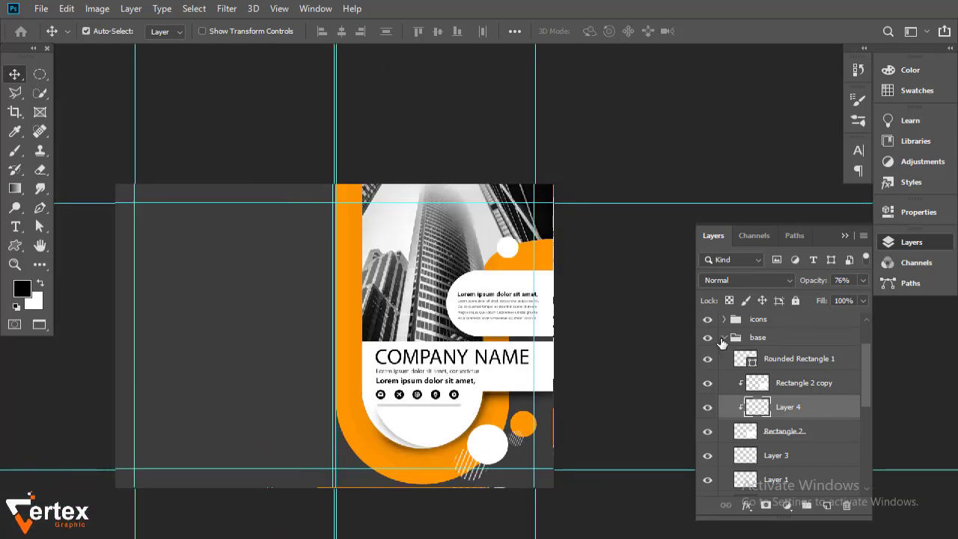
Collapse the base group and combine the circule, text, line, icons and base groups into one group.
{"action": "left_click", "coordinate": [735, 340]}
{"action": "left_click", "coordinate": [724, 338]}
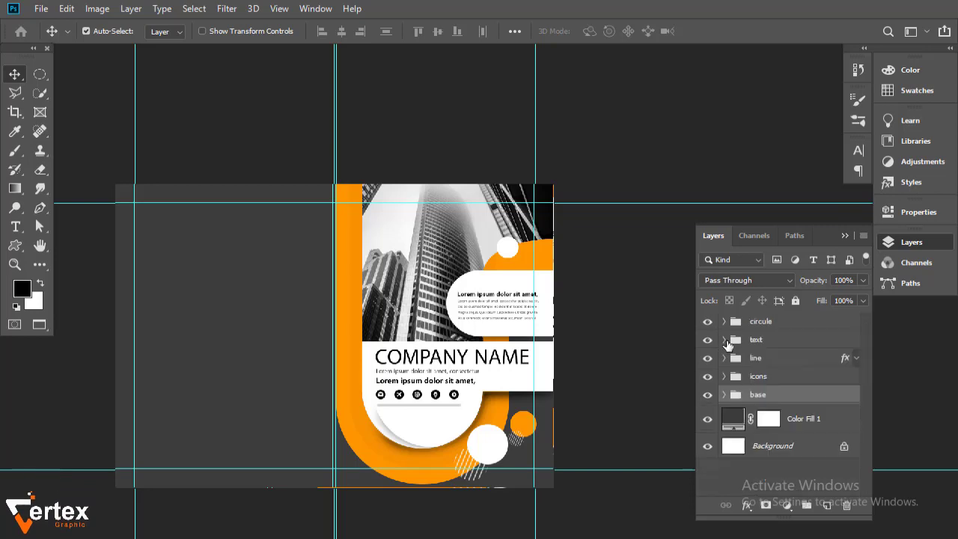
{"action": "left_click", "coordinate": [782, 322], "text": "shift"}
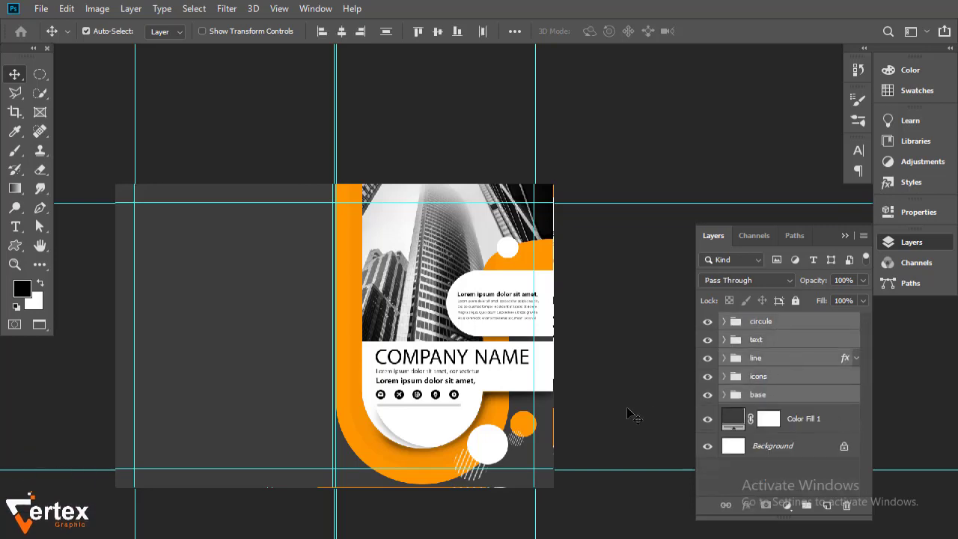
{"action": "left_click", "coordinate": [477, 410], "text": "ctrl+alt"}
{"action": "key", "text": "ctrl+g"}
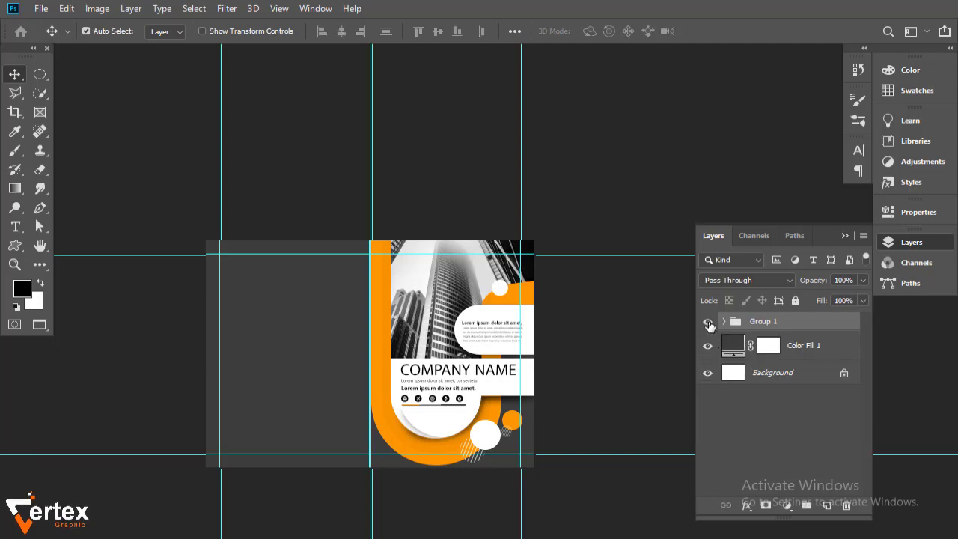
Duplicate Group 1 and move the copy up and left onto the empty page, at X 1138.57 px, Y -698 px.
{"action": "left_click_drag", "start_coordinate": [805, 324], "coordinate": [827, 503]}
{"action": "key", "text": "ctrl+t"}
{"action": "left_click_drag", "start_coordinate": [469, 303], "coordinate": [283, 253]}
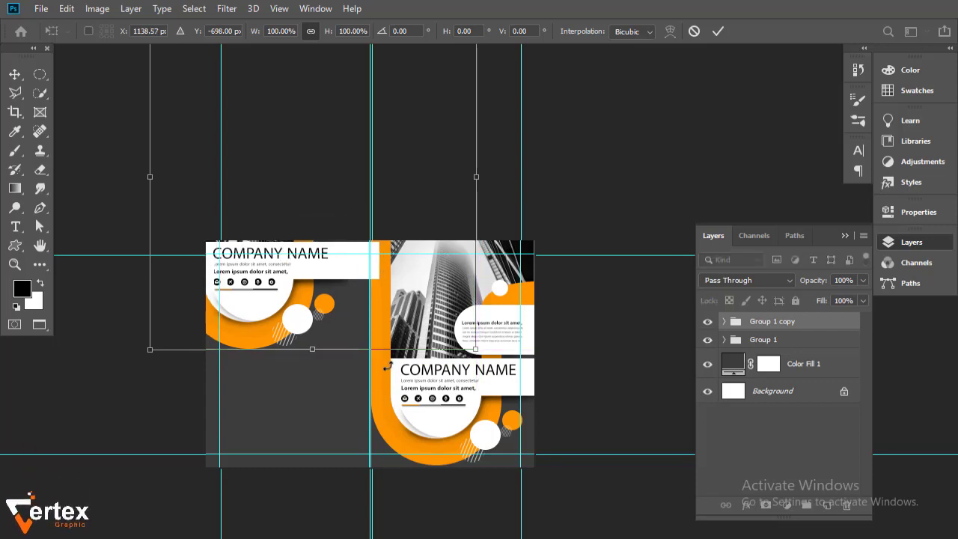
{"action": "key", "text": "Return"}
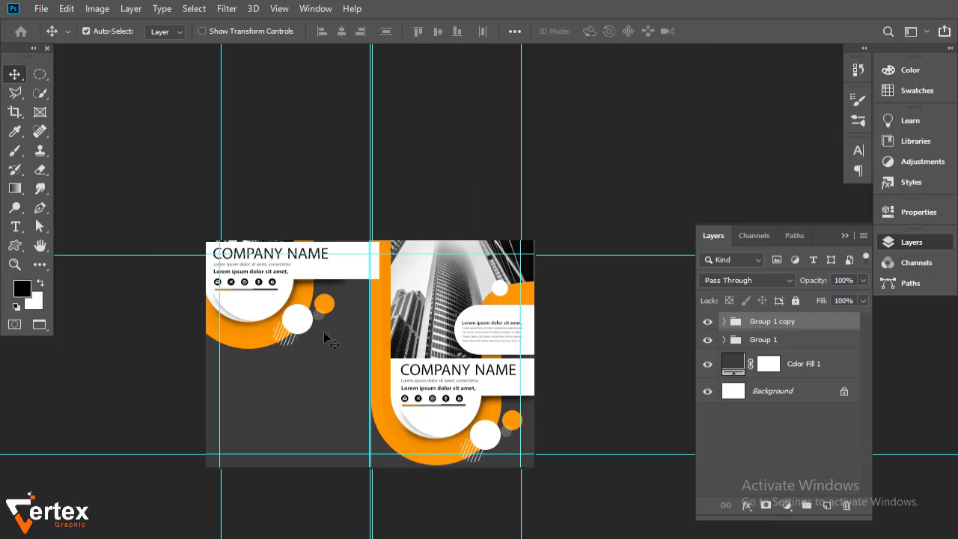
Reposition Group 1 copy so its orange band lines up with the left page's outer edge, at X 1381.05 px, Y -644 px.
{"action": "left_click", "coordinate": [320, 321], "text": "ctrl"}
{"action": "left_click", "coordinate": [320, 322], "text": "ctrl"}
{"action": "left_click_drag", "start_coordinate": [321, 321], "coordinate": [336, 357]}
{"action": "left_click", "coordinate": [341, 360], "text": "ctrl"}
{"action": "left_click", "coordinate": [353, 359], "text": "alt"}
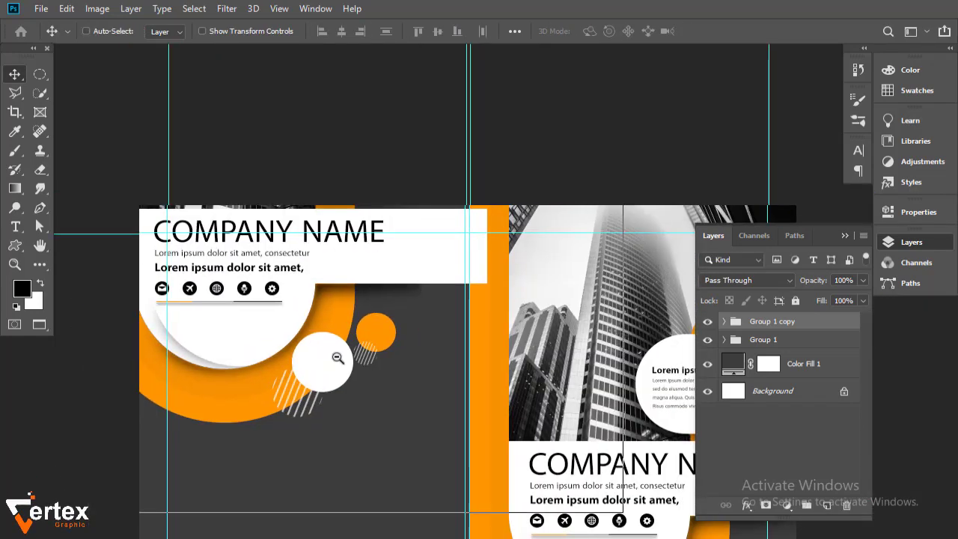
{"action": "left_click", "coordinate": [337, 358], "text": "alt"}
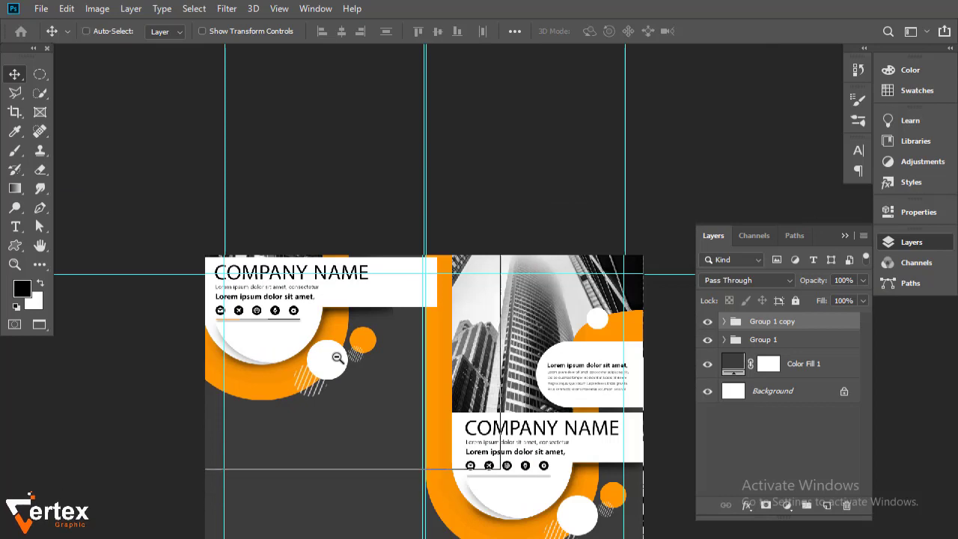
{"action": "left_click", "coordinate": [338, 358], "text": "alt"}
{"action": "key", "text": "ctrl+t"}
{"action": "mouse_move", "coordinate": [316, 333]}
{"action": "left_mouse_down"}
{"action": "mouse_move", "coordinate": [351, 338]}
{"action": "mouse_move", "coordinate": [332, 343]}
{"action": "left_mouse_up"}
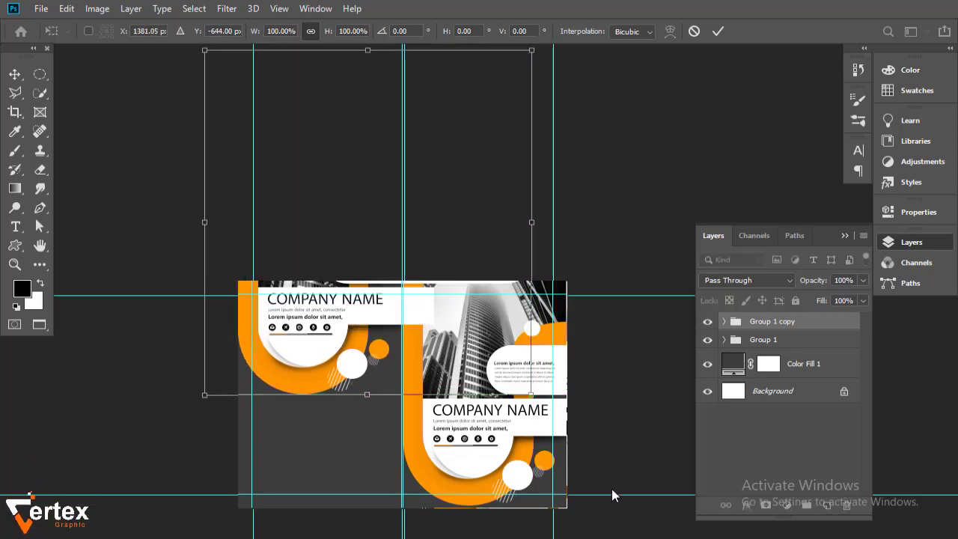
Nudge Group 1 copy upward to a Y position of -732 px and apply the transform.
{"action": "key", "text": "shift+Up"}
{"action": "key", "text": "shift+Up"}
{"action": "key", "text": "shift+Up"}
{"action": "key", "text": "shift+Up"}
{"action": "key", "text": "shift+Up"}
{"action": "key", "text": "shift+Up"}
{"action": "key", "text": "shift+Up"}
{"action": "key", "text": "shift+Up"}
{"action": "key", "text": "shift+Up"}
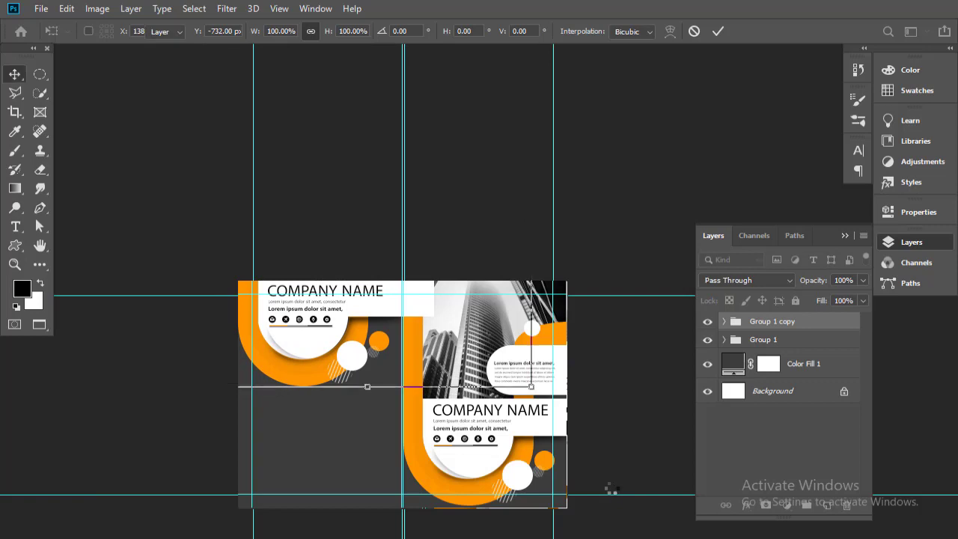
{"action": "key", "text": "Return"}
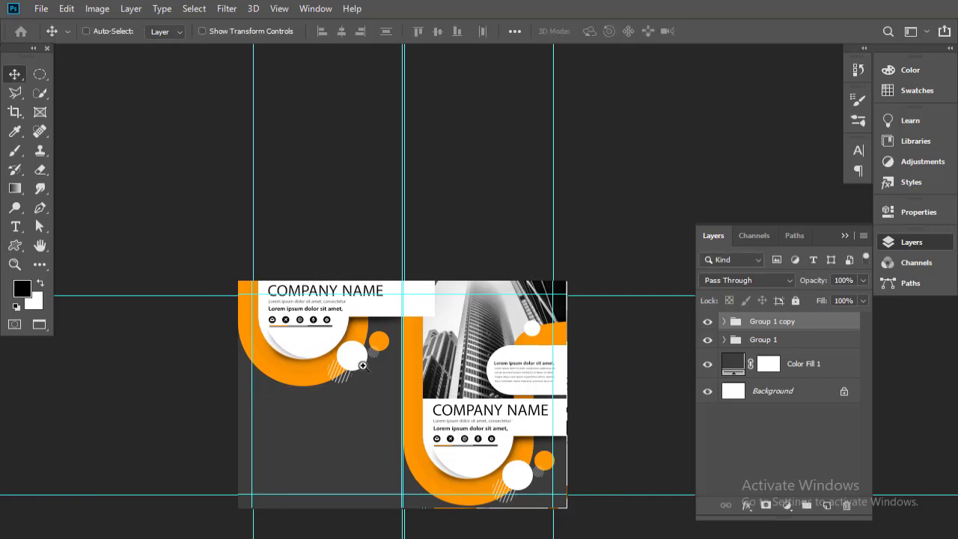
Move Group 1 copy beneath Group 1 in the layer order so the front cover overlaps it.
{"action": "scroll", "coordinate": [363, 366], "scroll_direction": "up", "scroll_amount": 2}
{"action": "left_click_drag", "start_coordinate": [364, 366], "coordinate": [389, 387]}
{"action": "left_click_drag", "start_coordinate": [765, 329], "coordinate": [785, 346]}
{"action": "left_click_drag", "start_coordinate": [356, 357], "coordinate": [354, 355]}
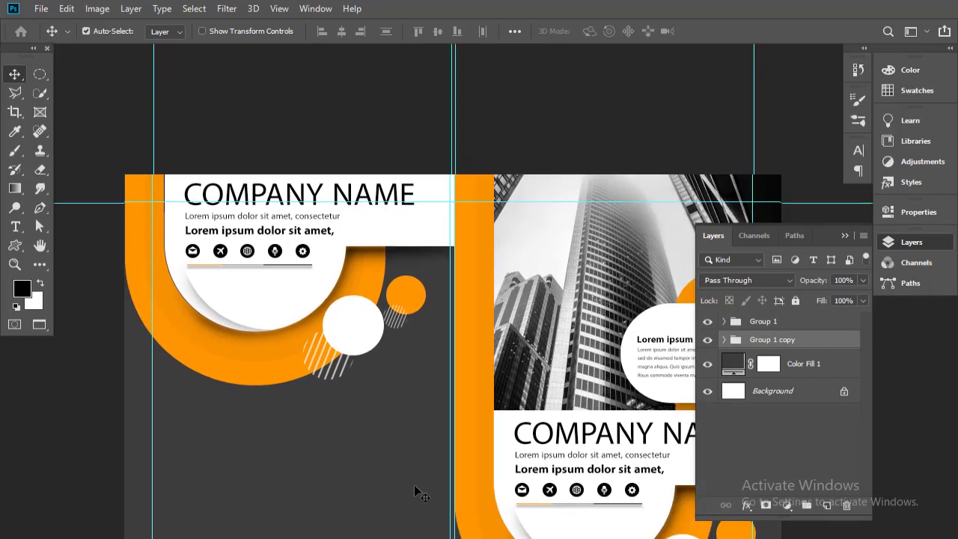
Add a light grey Lorem ipsum paragraph in Myriad Arabic Regular, 14.33 pt, below the orange shape on the left page.
{"action": "left_click_drag", "start_coordinate": [341, 453], "coordinate": [315, 418]}
{"action": "mouse_move", "coordinate": [310, 380]}
{"action": "left_mouse_down"}
{"action": "mouse_move", "coordinate": [325, 349]}
{"action": "mouse_move", "coordinate": [325, 379]}
{"action": "left_mouse_up"}
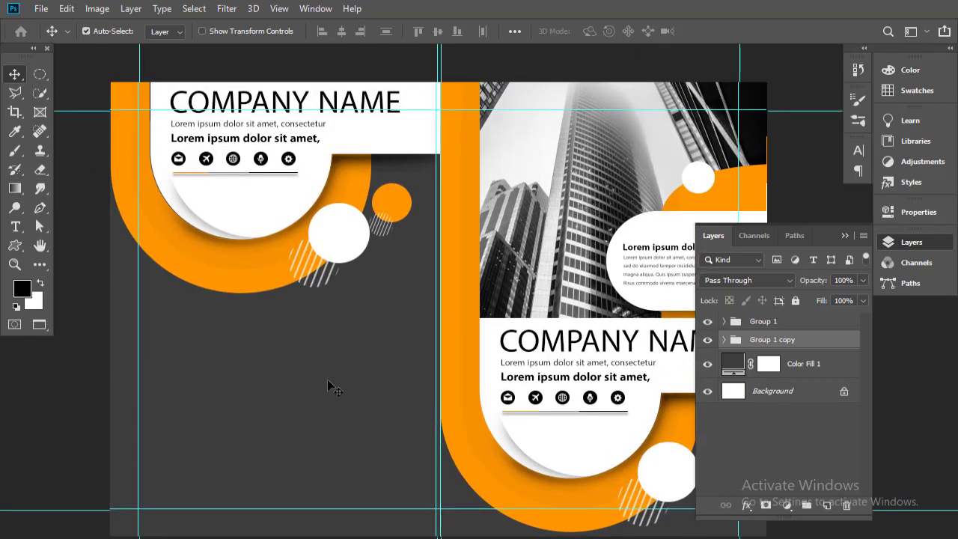
{"action": "left_click", "coordinate": [15, 225]}
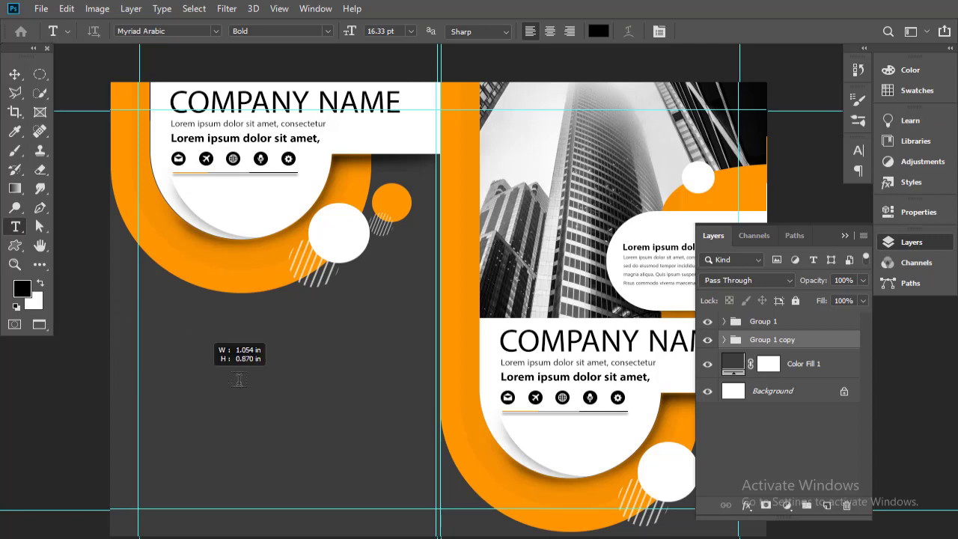
{"action": "left_click_drag", "start_coordinate": [238, 380], "coordinate": [421, 397]}
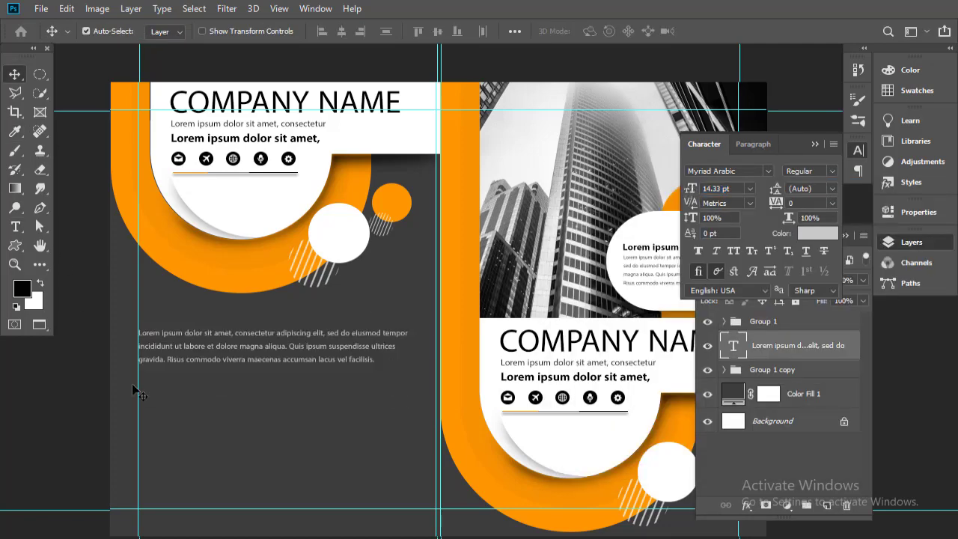
Add the bold heading "Lorem ipsum dolor sit amet, consectetur" in Myriad Arabic, 18.33 pt, directly above the left page's paragraph.
{"action": "left_click", "coordinate": [15, 227]}
{"action": "left_click_drag", "start_coordinate": [139, 311], "coordinate": [340, 325]}
{"action": "left_click_drag", "start_coordinate": [690, 189], "coordinate": [696, 189]}
{"action": "left_click", "coordinate": [832, 171]}
{"action": "left_click", "coordinate": [807, 205]}
{"action": "left_click", "coordinate": [15, 74]}
{"action": "key", "text": "Down"}
{"action": "key", "text": "Down"}
{"action": "key", "text": "Down"}
{"action": "key", "text": "Down"}
Group the heading with its paragraph, then duplicate the group and place the copy directly below the original text block.
{"action": "left_click", "coordinate": [800, 379], "text": "shift"}
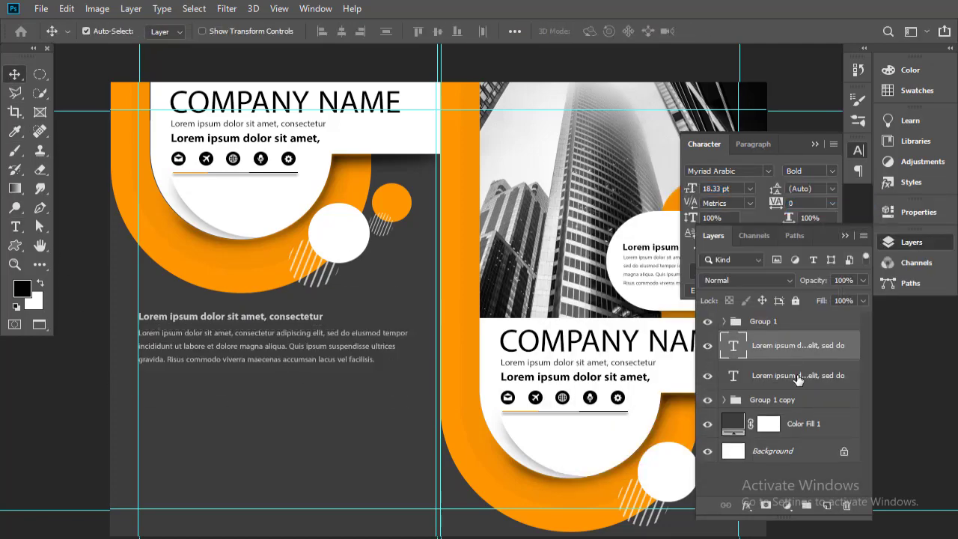
{"action": "key", "text": "ctrl+g"}
{"action": "left_click_drag", "start_coordinate": [816, 342], "coordinate": [827, 505]}
{"action": "key", "text": "ctrl+t"}
{"action": "left_click_drag", "start_coordinate": [240, 374], "coordinate": [240, 439]}
{"action": "key", "text": "Return"}
Duplicate the text group again and move Group 2 copy down to form a third block near the page's lower edge.
{"action": "left_click_drag", "start_coordinate": [810, 346], "coordinate": [827, 505]}
{"action": "left_click", "coordinate": [709, 377]}
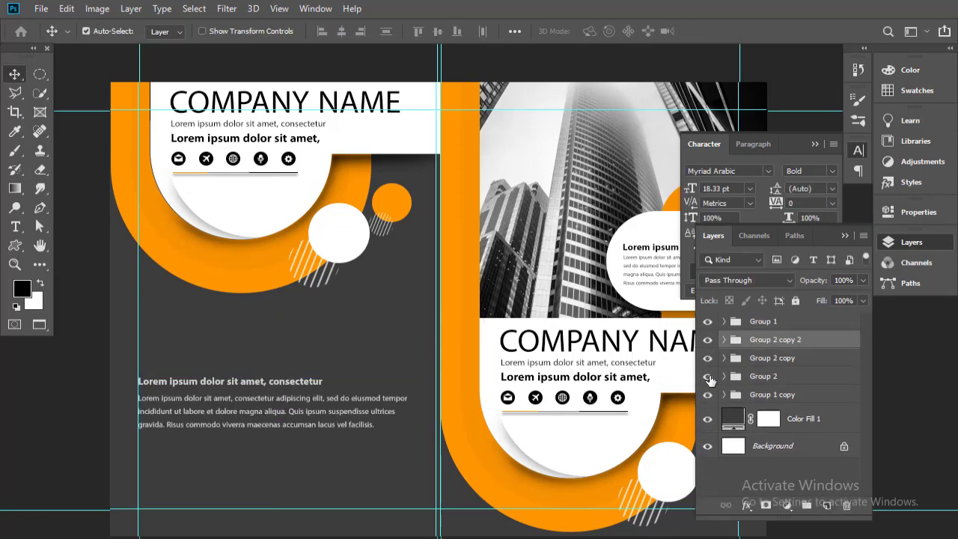
{"action": "left_click", "coordinate": [708, 376]}
{"action": "left_click", "coordinate": [786, 359]}
{"action": "key", "text": "ctrl+t"}
{"action": "left_click_drag", "start_coordinate": [265, 423], "coordinate": [265, 488]}
{"action": "key", "text": "Return"}
Duplicate Group 2 copy and place the new block above the others, overlapping the lower edge of the orange shape.
{"action": "left_click_drag", "start_coordinate": [820, 361], "coordinate": [827, 505]}
{"action": "key", "text": "ctrl+t"}
{"action": "left_click_drag", "start_coordinate": [217, 412], "coordinate": [214, 289]}
{"action": "key", "text": "Return"}
Shift the stacked text blocks downward on the left page to spread them out vertically.
{"action": "left_click_drag", "start_coordinate": [287, 449], "coordinate": [287, 474]}
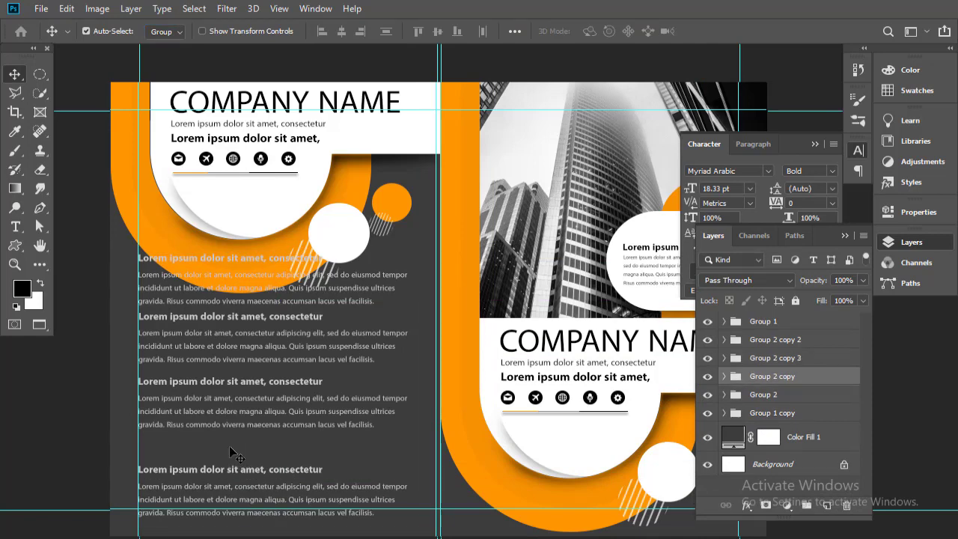
{"action": "left_click_drag", "start_coordinate": [229, 370], "coordinate": [244, 388]}
{"action": "left_click_drag", "start_coordinate": [225, 299], "coordinate": [221, 325]}
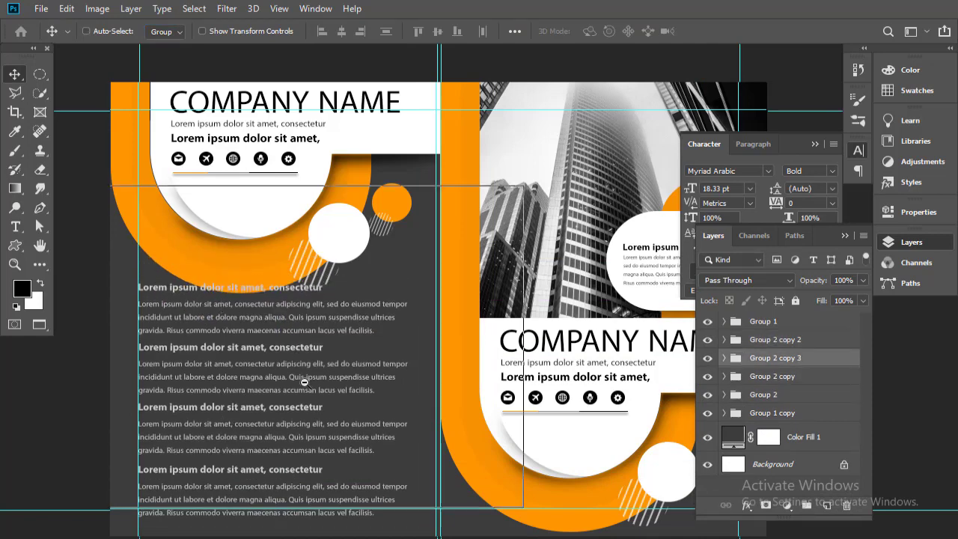
Fine-tune the vertical positions of the four text blocks to even out the gaps between them.
{"action": "key", "text": "ctrl+plus"}
{"action": "left_click_drag", "start_coordinate": [286, 430], "coordinate": [341, 334]}
{"action": "left_click_drag", "start_coordinate": [217, 450], "coordinate": [217, 453]}
{"action": "left_click_drag", "start_coordinate": [193, 324], "coordinate": [193, 318]}
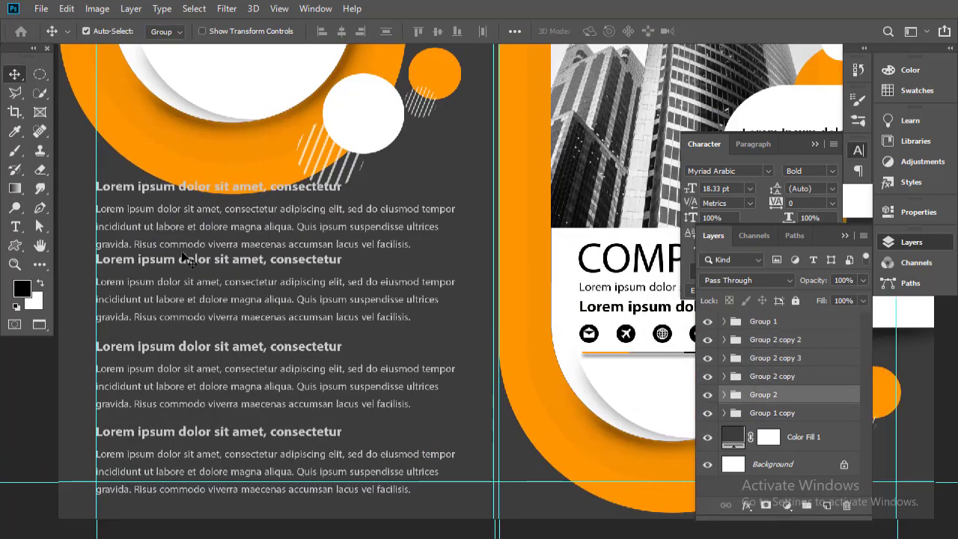
{"action": "left_click_drag", "start_coordinate": [185, 245], "coordinate": [186, 229]}
{"action": "key", "text": "ctrl+minus"}
{"action": "key", "text": "ctrl+minus"}
{"action": "left_click_drag", "start_coordinate": [320, 387], "coordinate": [413, 399]}
{"action": "left_click", "coordinate": [592, 323]}
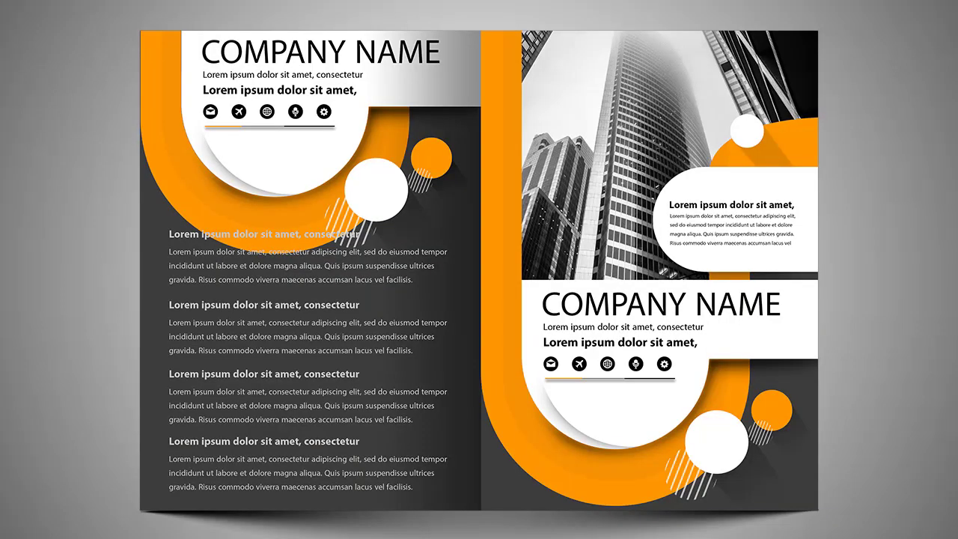